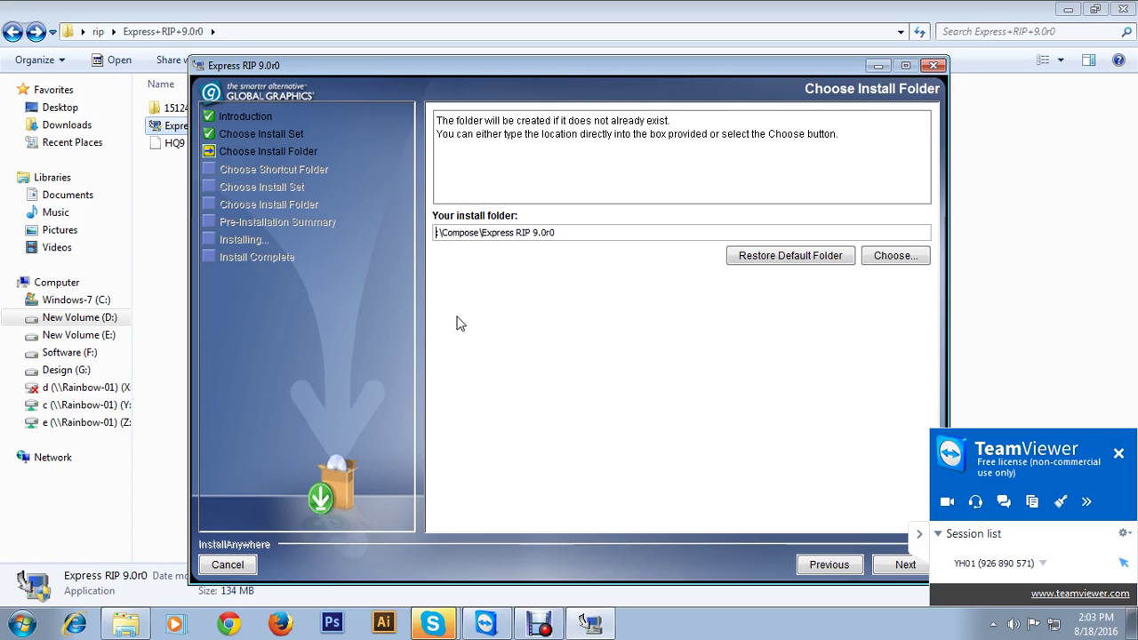
Install Express RIP 9.0r0 to D:\Compose\Express RIP 9.0r0 with the default shortcut location and close the finished installer
{"action": "type", "text": "D"}
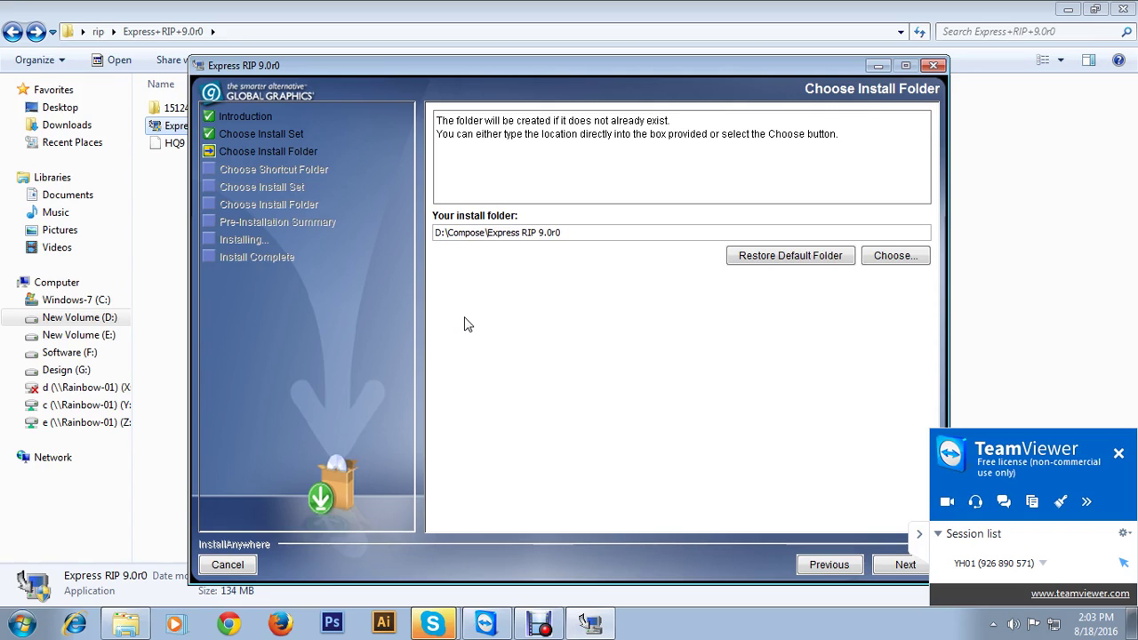
{"action": "left_click", "coordinate": [903, 565]}
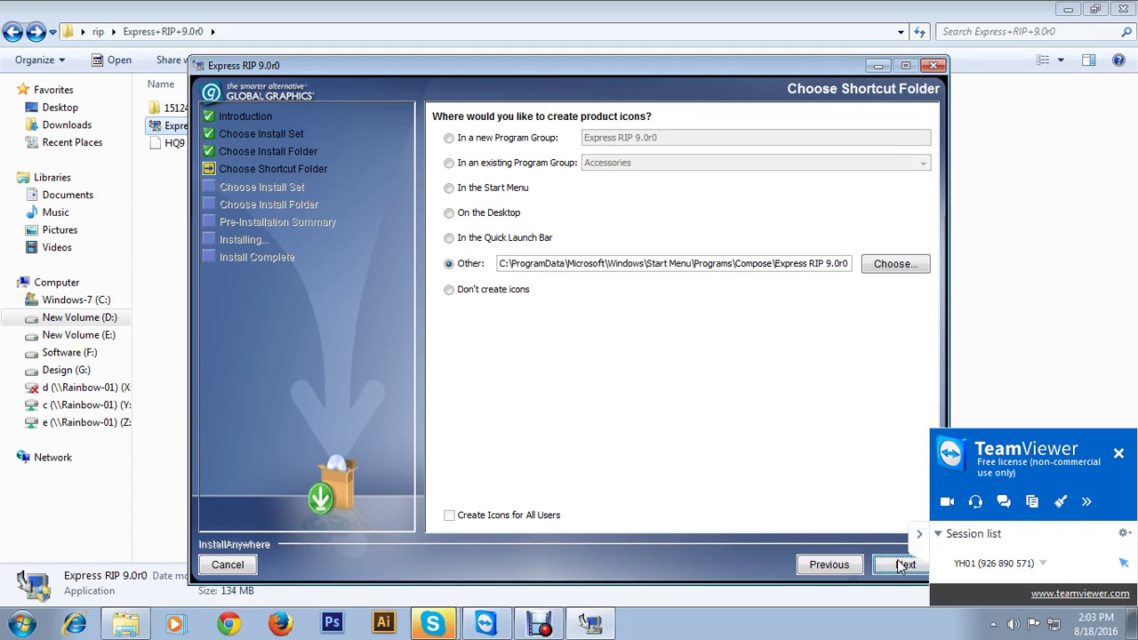
{"action": "left_click", "coordinate": [901, 565]}
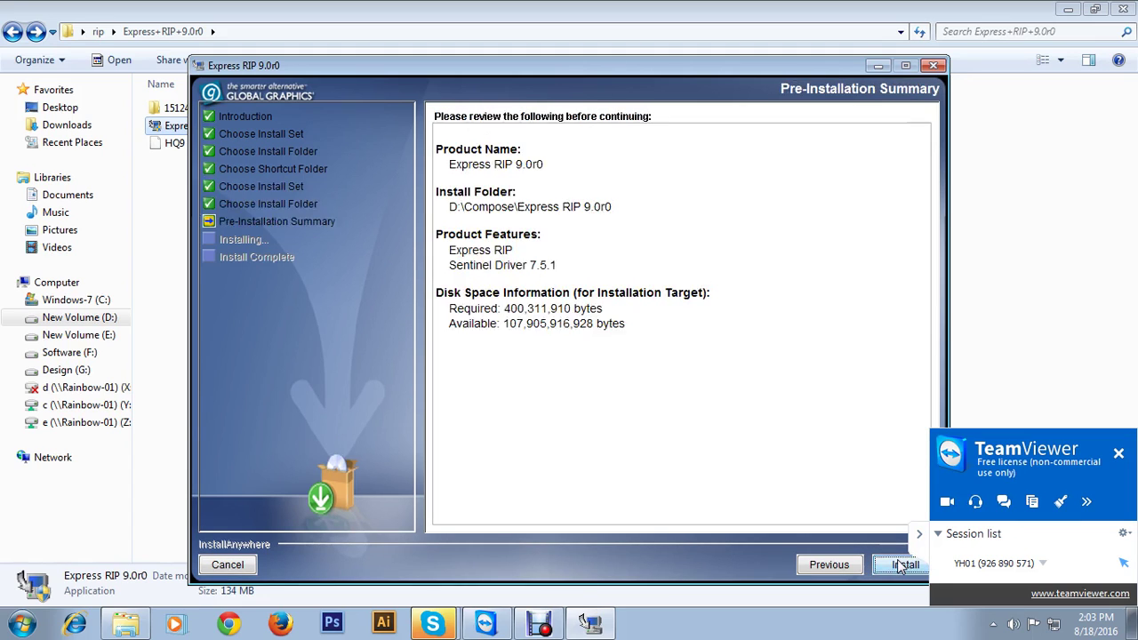
{"action": "left_click", "coordinate": [901, 566]}
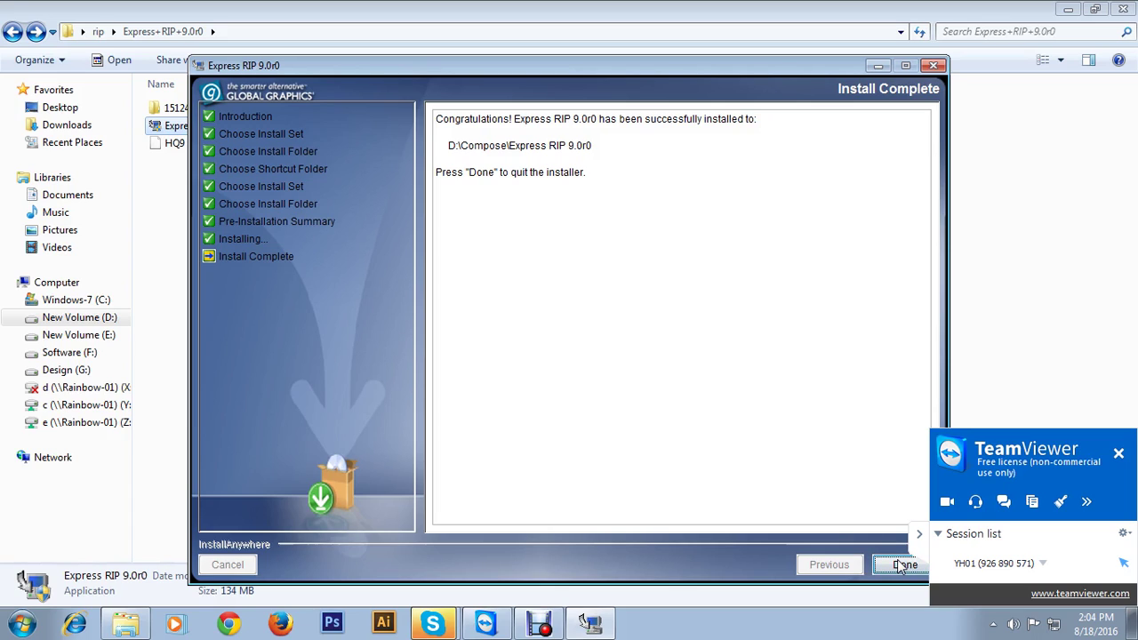
{"action": "left_click", "coordinate": [904, 564]}
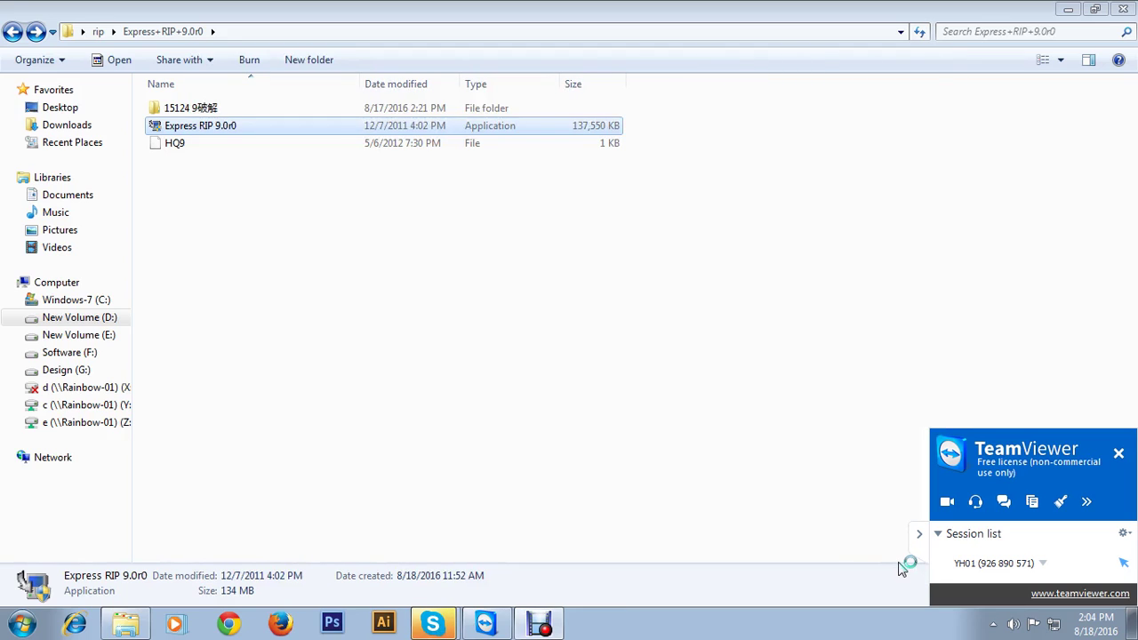
Open the TeamViewer session chat, close the Skype conversation window, and send the chat message "hi"
{"action": "left_click", "coordinate": [451, 627]}
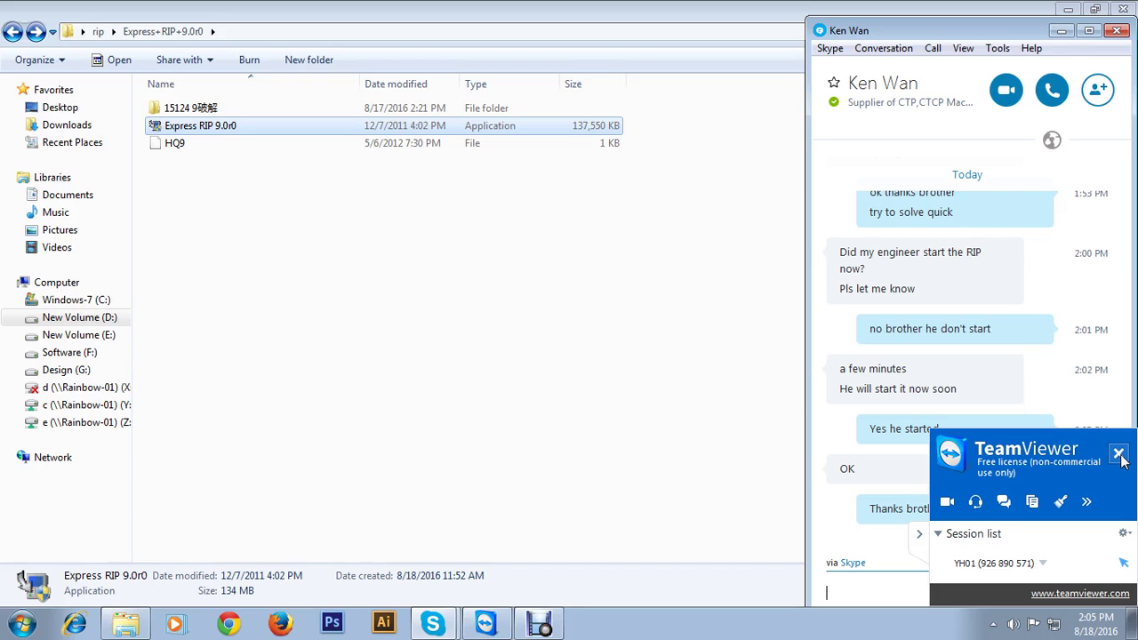
{"action": "left_click", "coordinate": [1004, 502]}
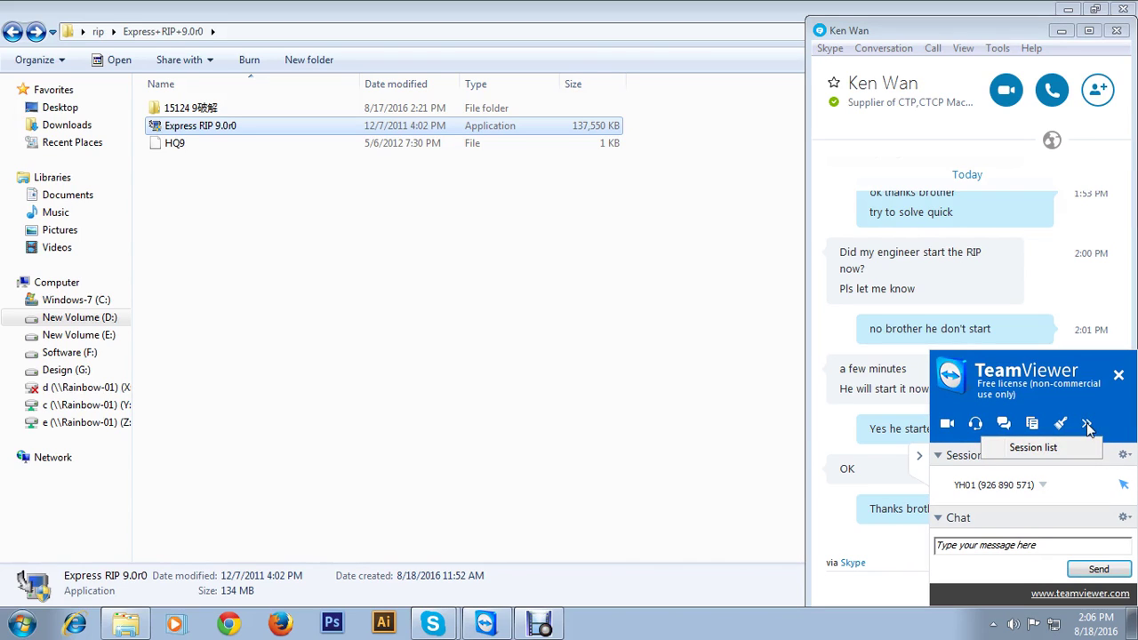
{"action": "left_click", "coordinate": [1043, 547]}
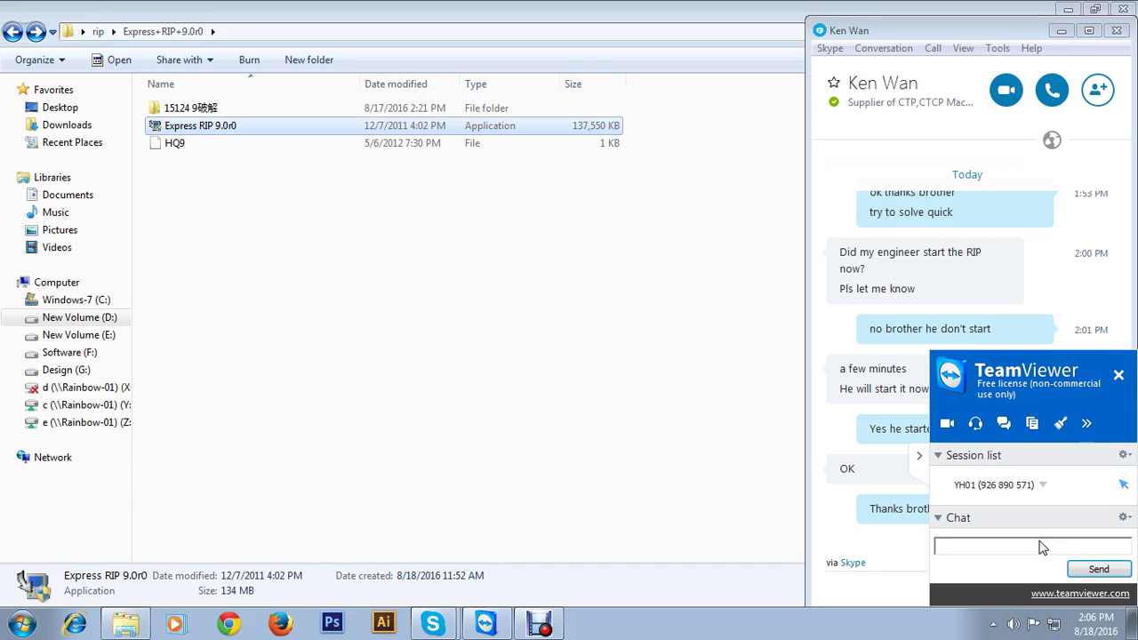
{"action": "left_click", "coordinate": [1117, 31]}
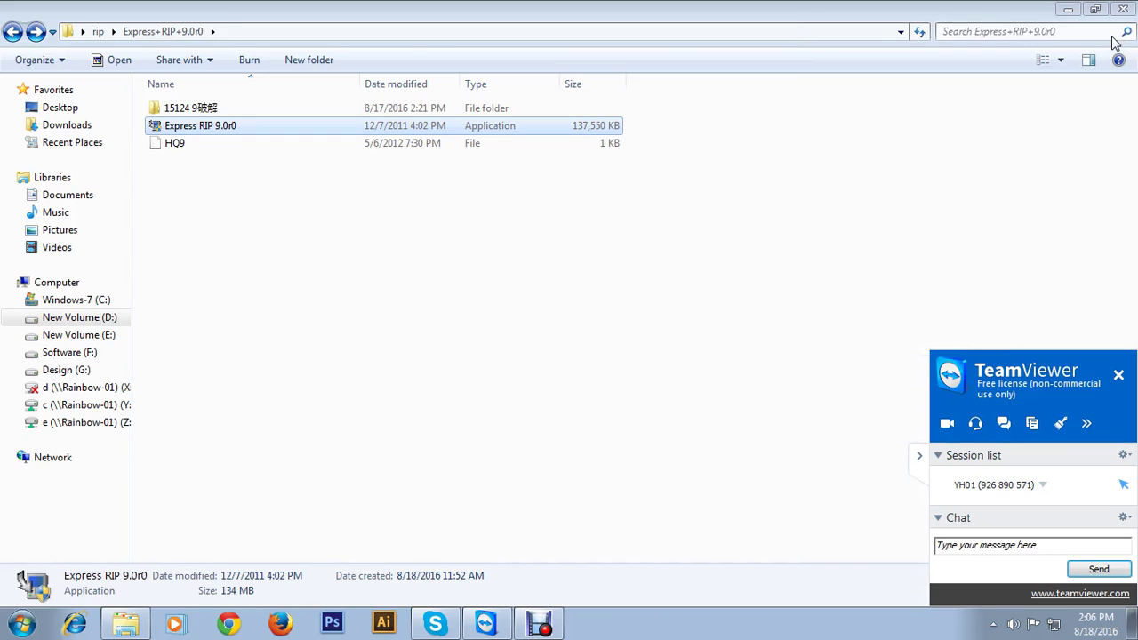
{"action": "left_click", "coordinate": [984, 545]}
{"action": "type", "text": "hi"}
{"action": "key", "text": "Return"}
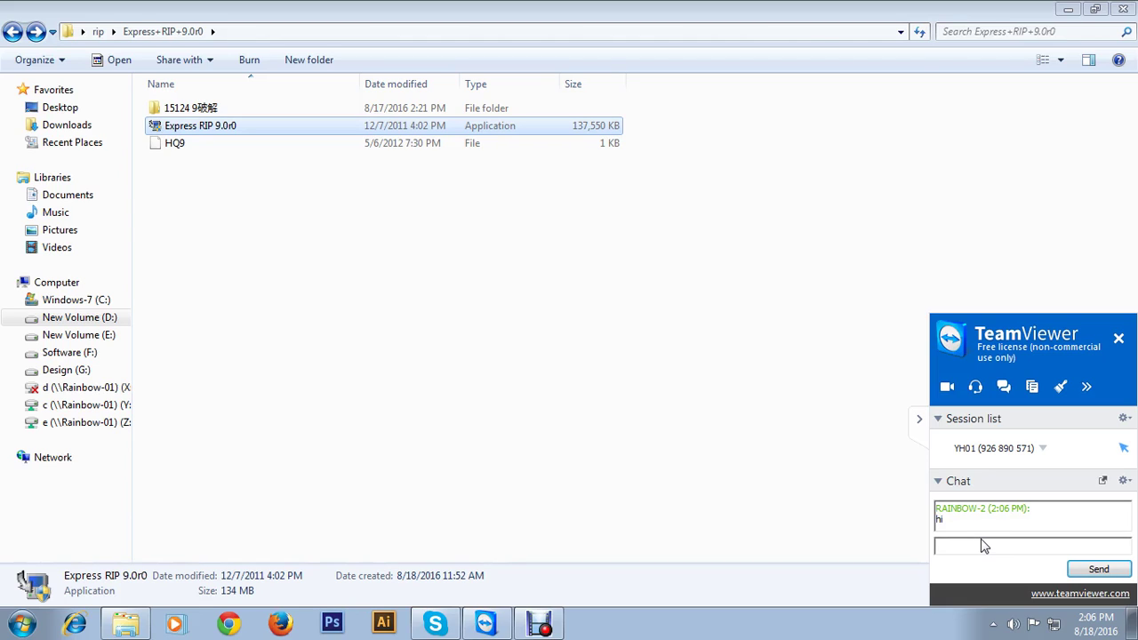
Open the 15124 9破解 folder and select the hqn_lsd application file
{"action": "left_click", "coordinate": [177, 246]}
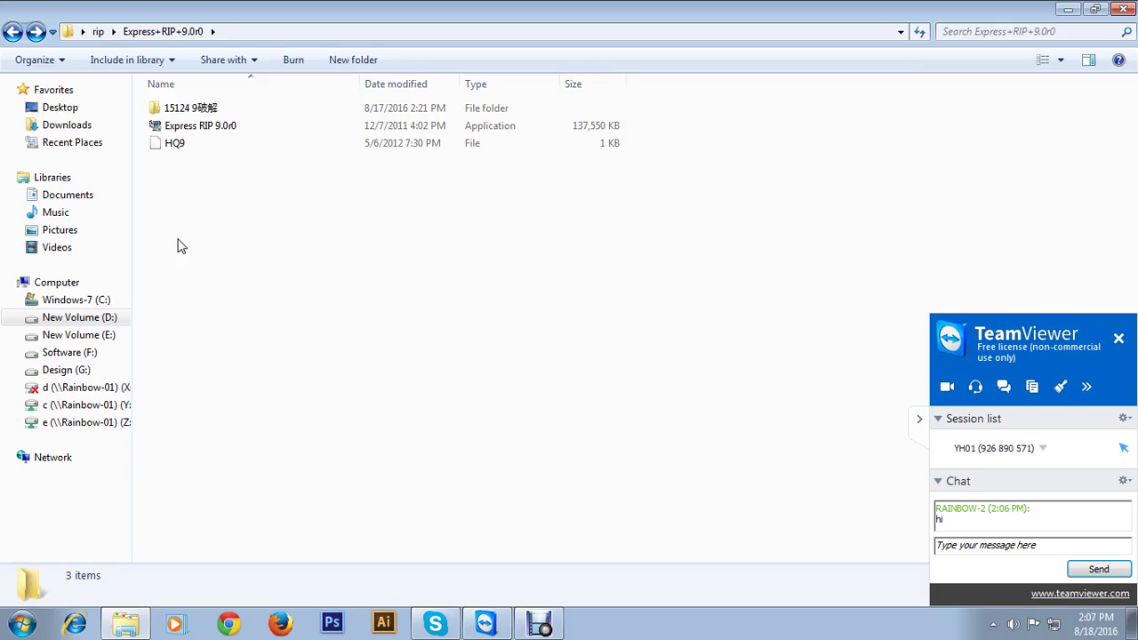
{"action": "double_click", "coordinate": [176, 109]}
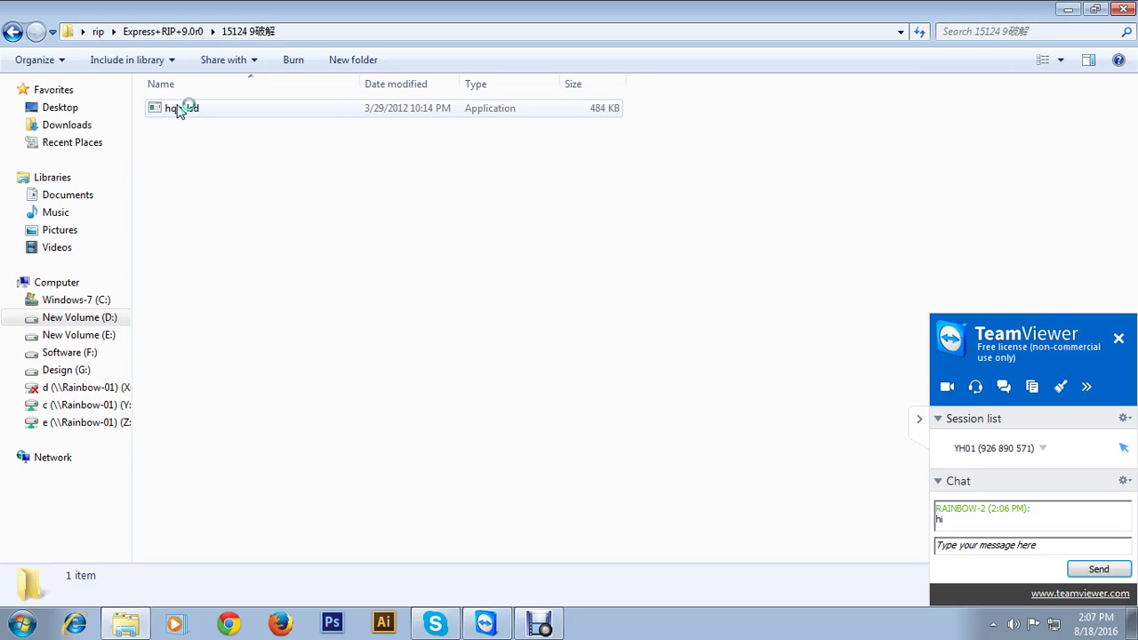
{"action": "left_click", "coordinate": [181, 107]}
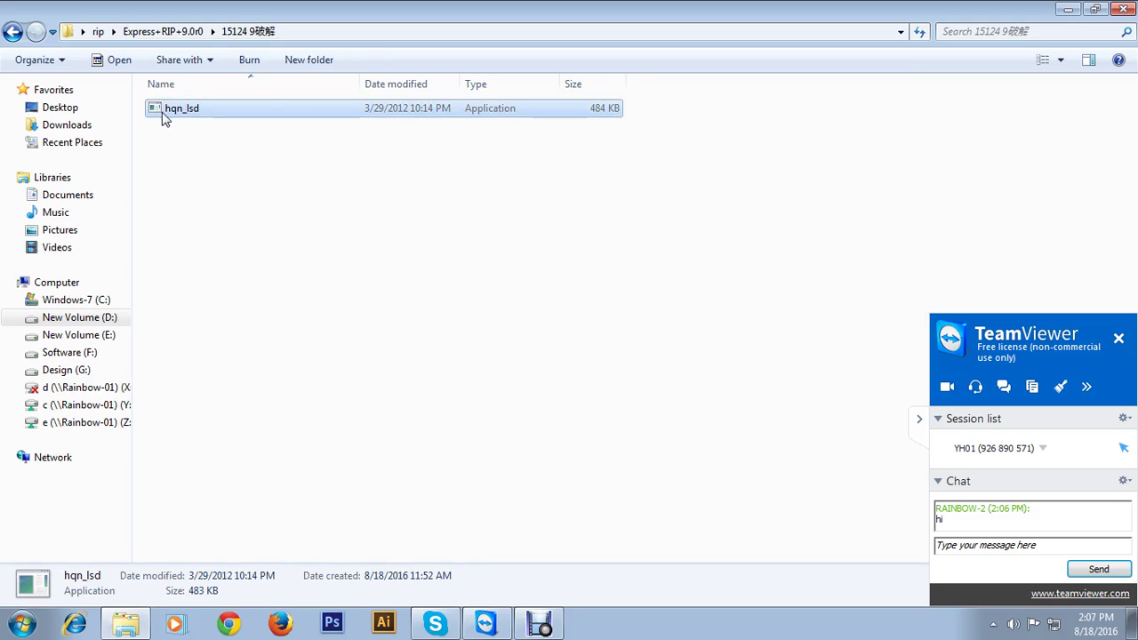
Show the menu bar in the file window through the layout options
{"action": "left_click", "coordinate": [40, 60]}
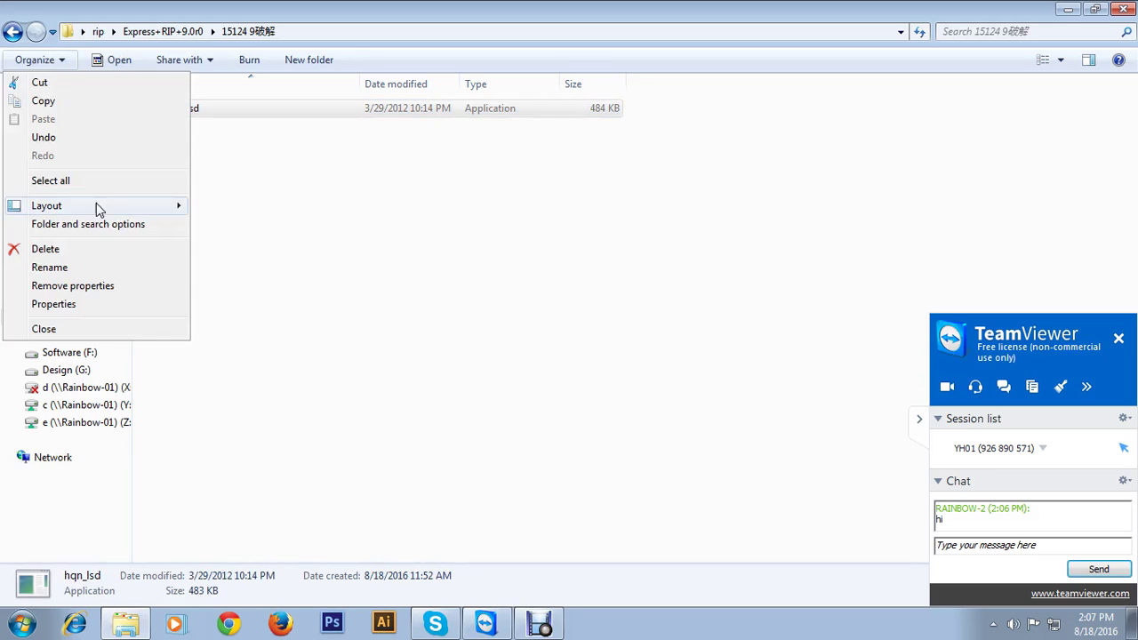
{"action": "mouse_move", "coordinate": [99, 209]}
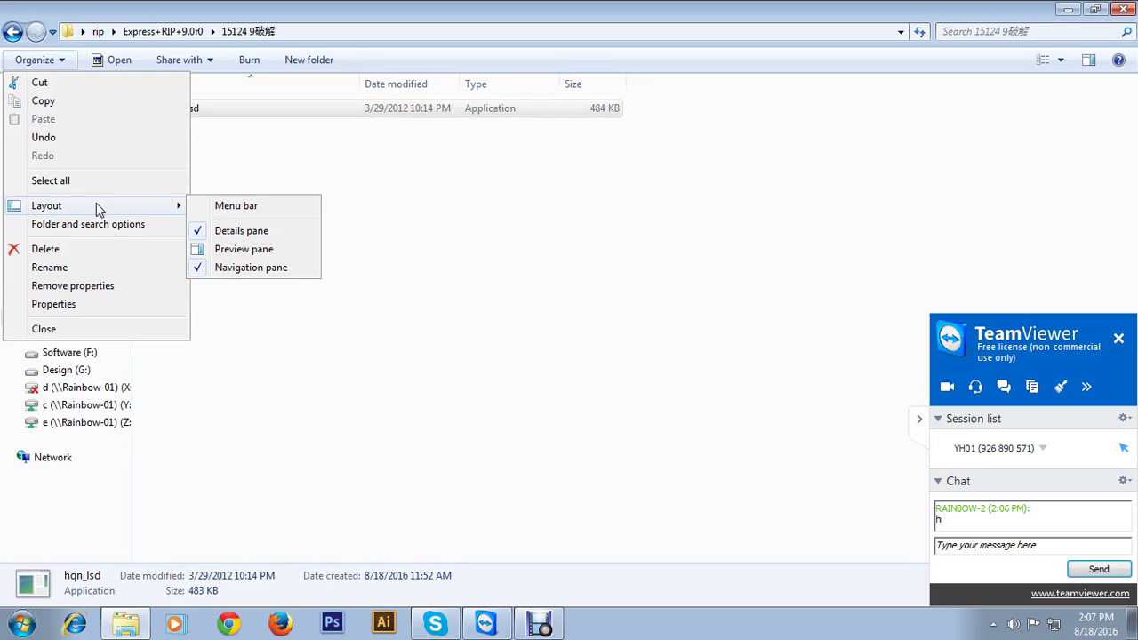
{"action": "left_click", "coordinate": [224, 210]}
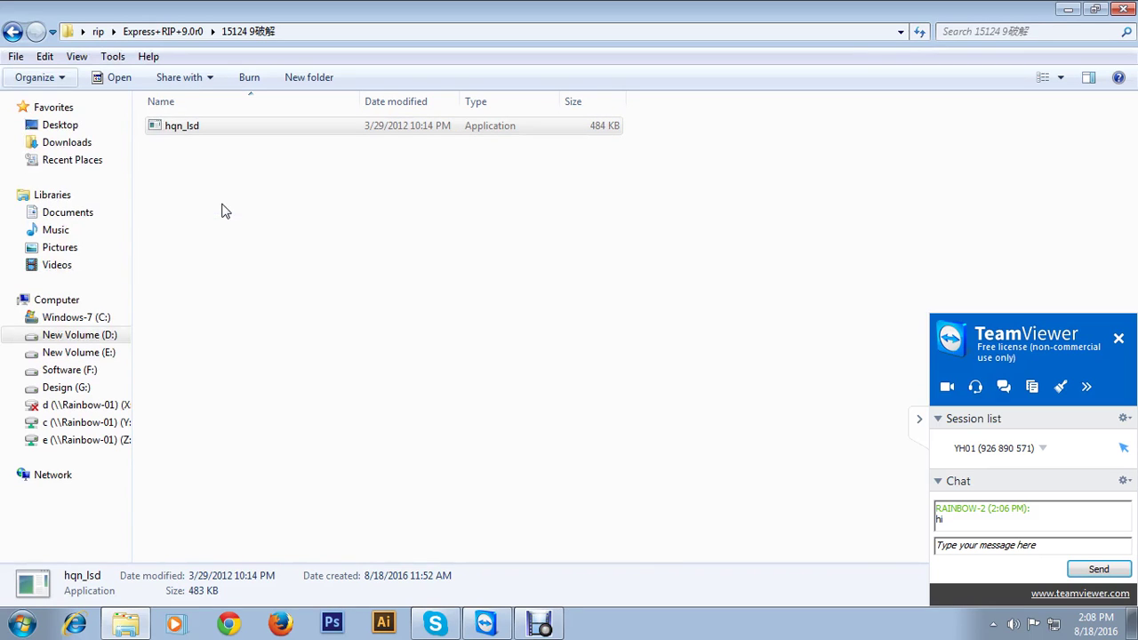
Start copying hqn_lsd to a folder and choose C: > Program Files (x86) > Common Files > Global Graphics Software > Harlequin License Server > bin
{"action": "left_click", "coordinate": [113, 58]}
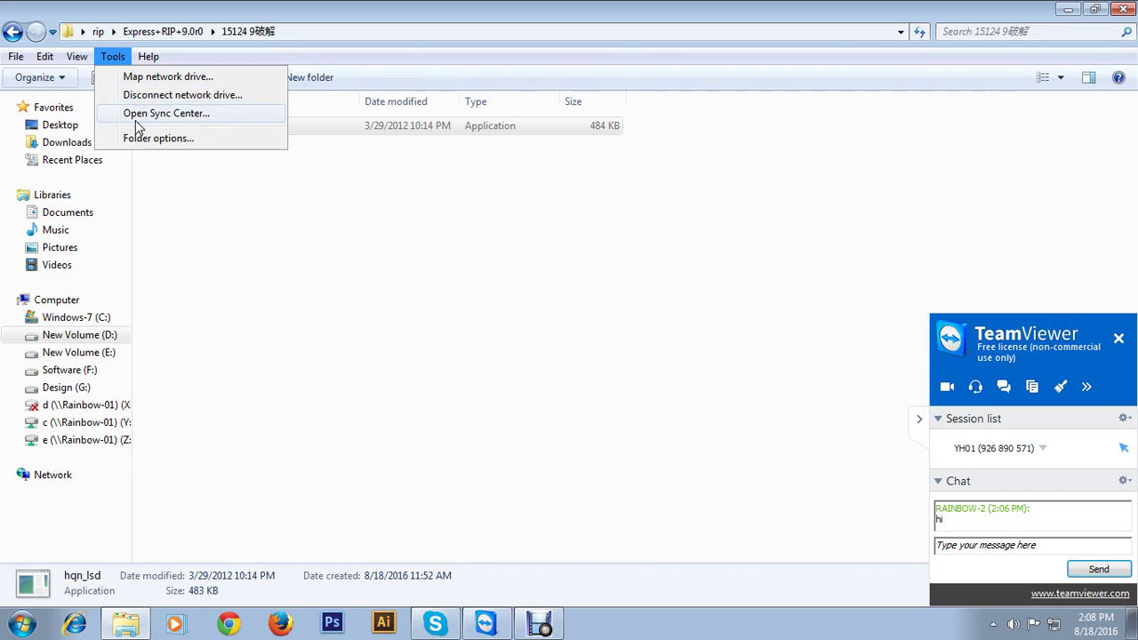
{"action": "mouse_move", "coordinate": [43, 61]}
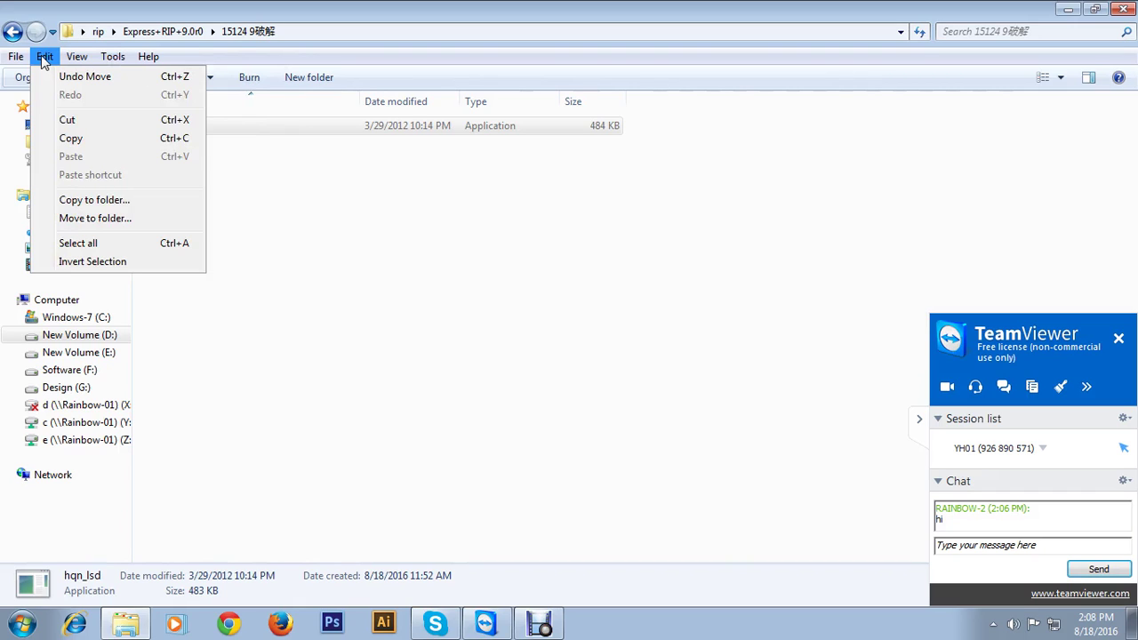
{"action": "left_click", "coordinate": [98, 207]}
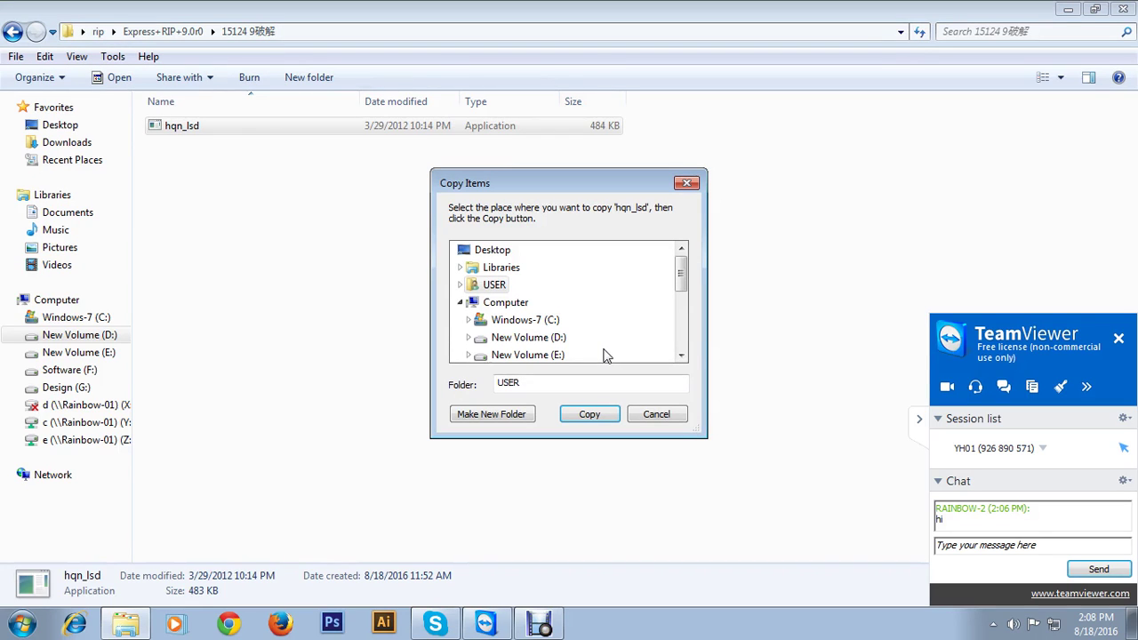
{"action": "left_click", "coordinate": [469, 337]}
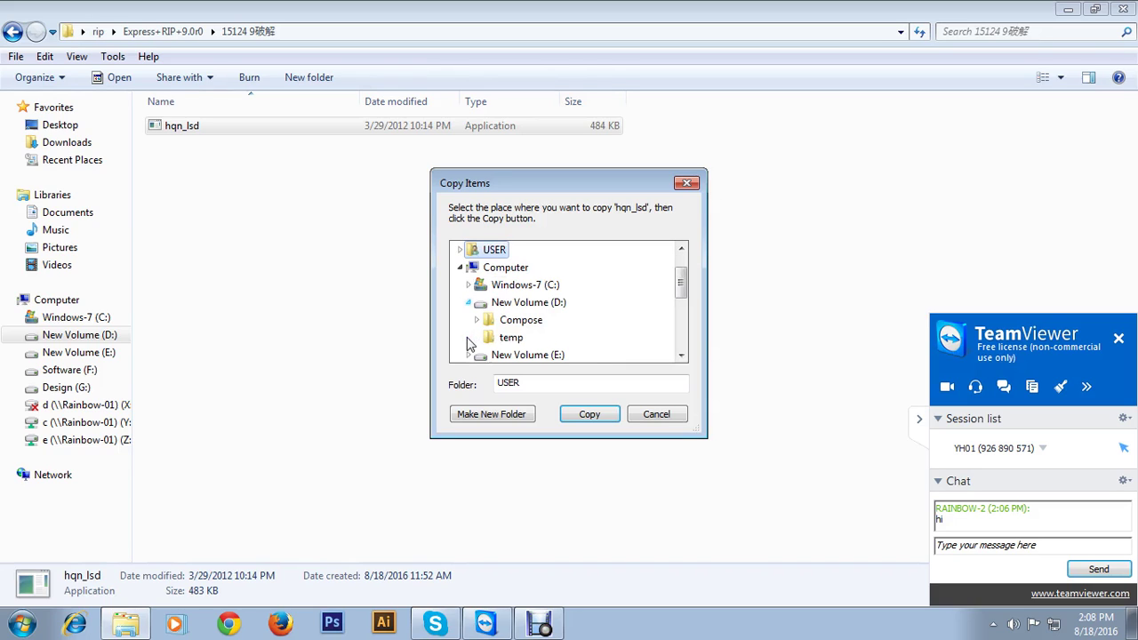
{"action": "left_click", "coordinate": [468, 284]}
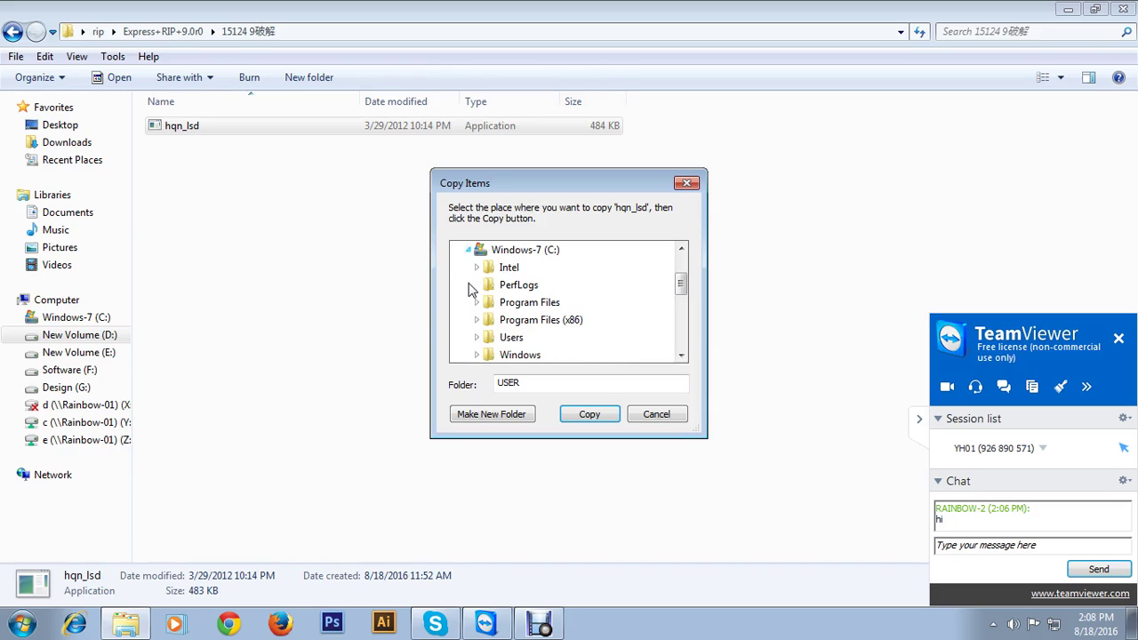
{"action": "left_click", "coordinate": [477, 320]}
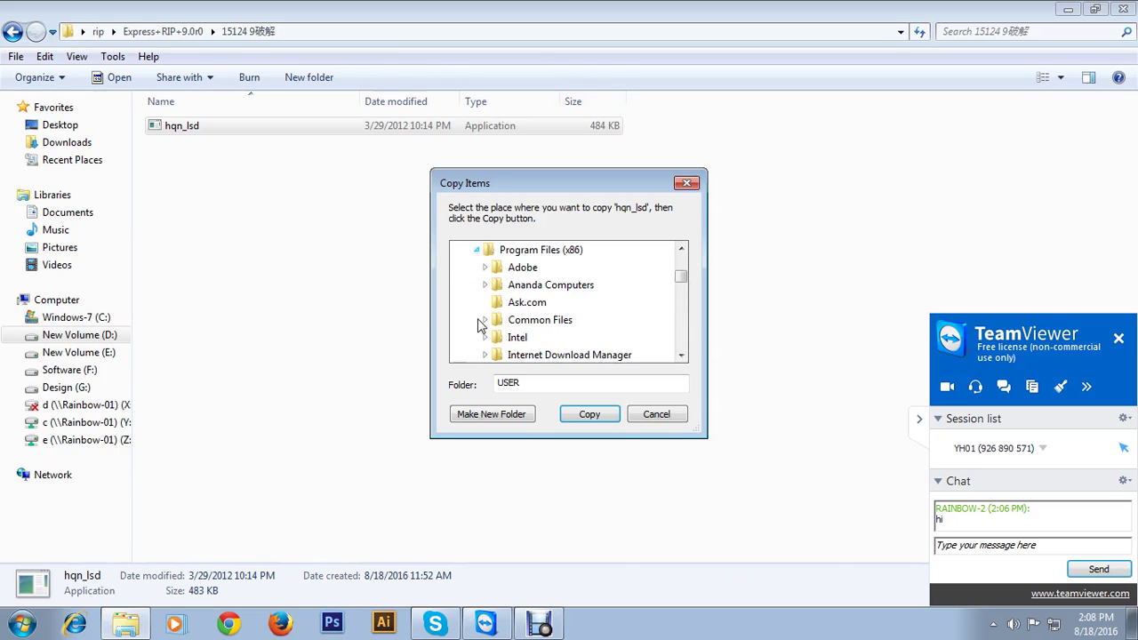
{"action": "left_click", "coordinate": [486, 320]}
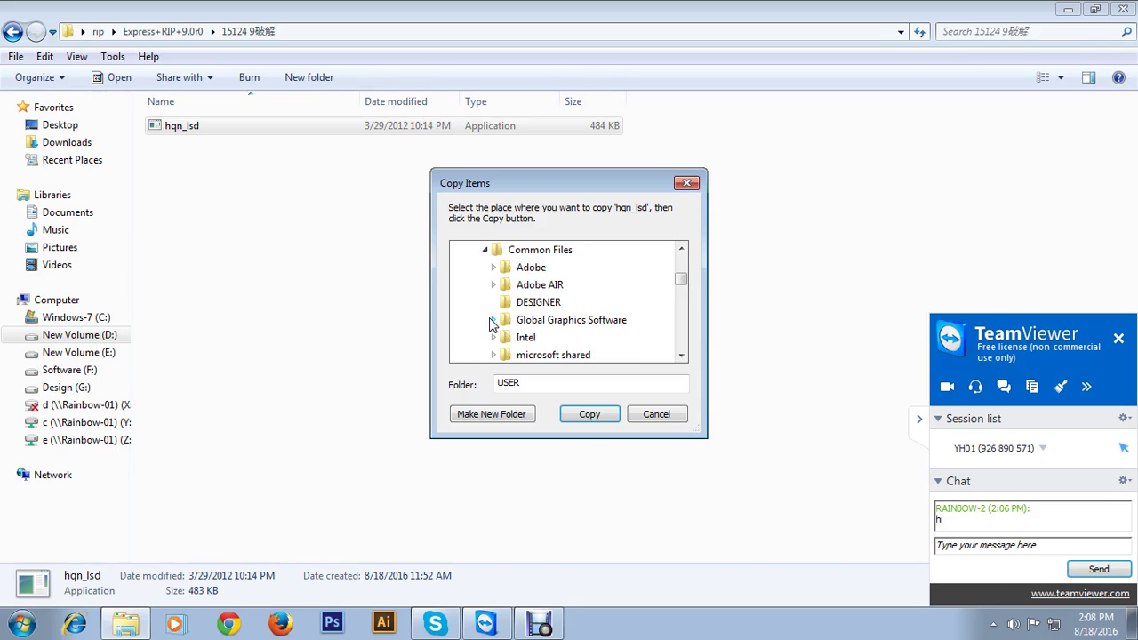
{"action": "left_click", "coordinate": [495, 320]}
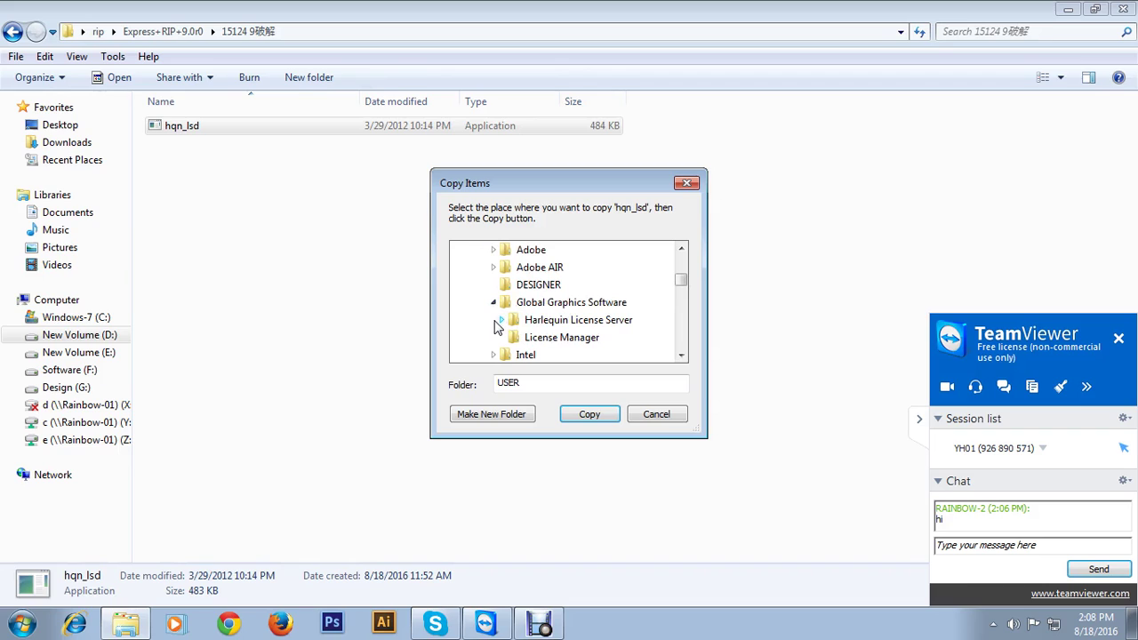
{"action": "left_click", "coordinate": [513, 324]}
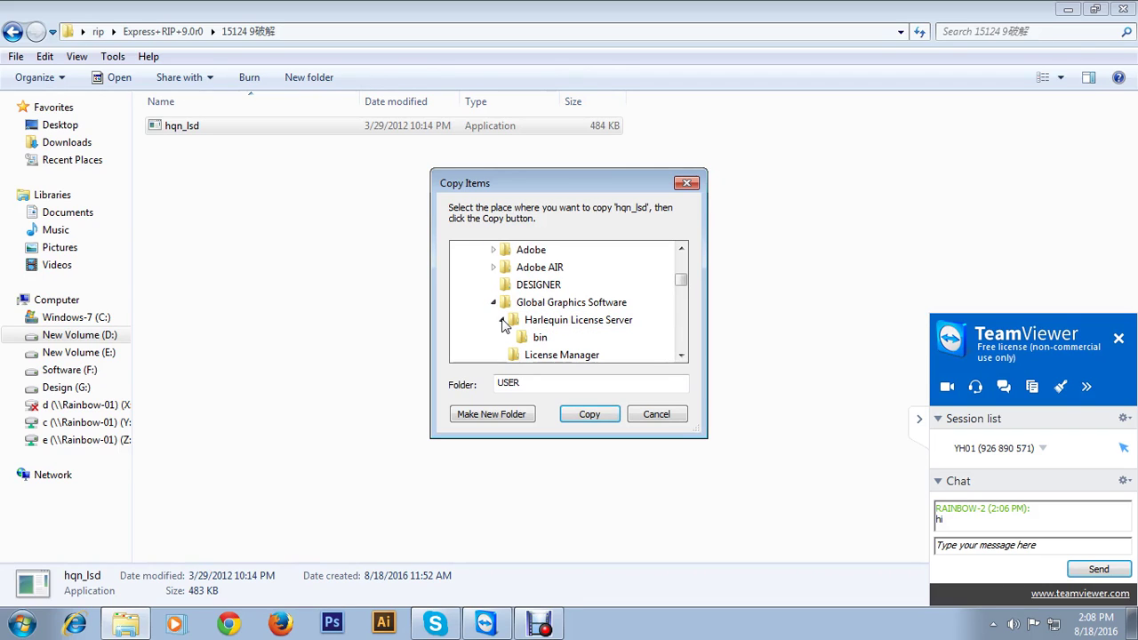
{"action": "left_click", "coordinate": [539, 338]}
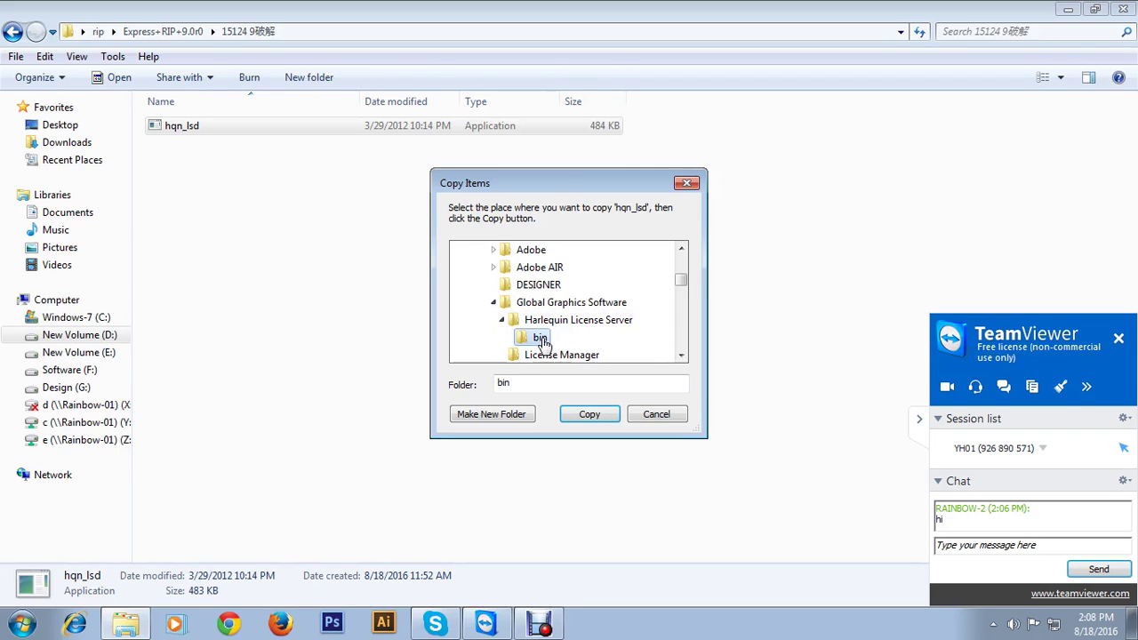
Try to copy hqn_lsd into the bin folder, resolving the duplicate file name and continuing with administrator permission
{"action": "left_click", "coordinate": [590, 416]}
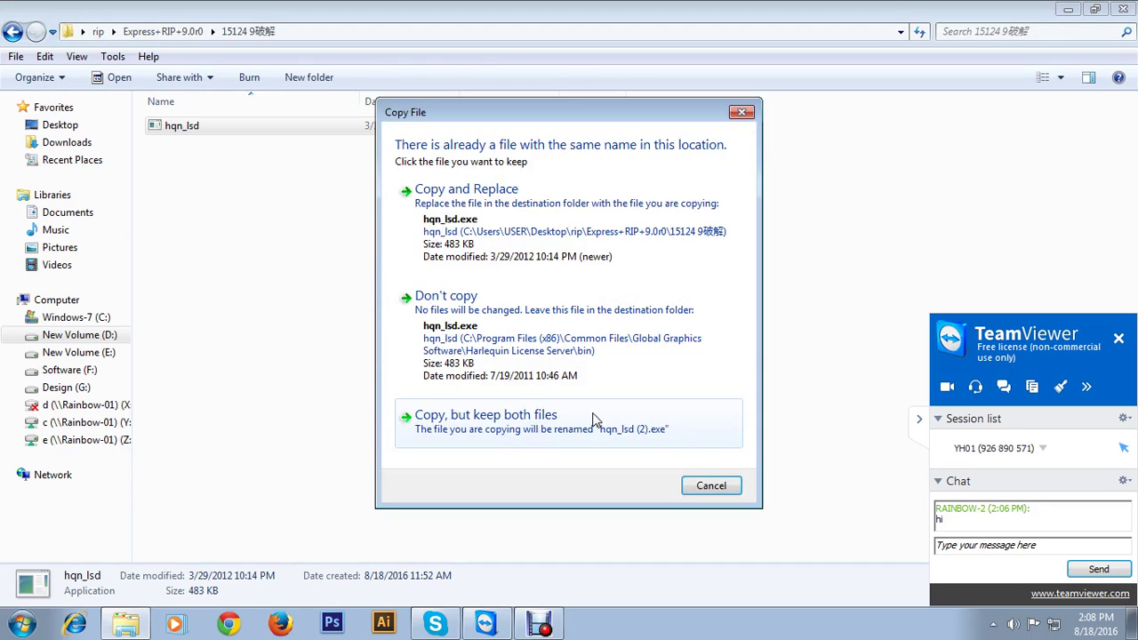
{"action": "left_click", "coordinate": [594, 418]}
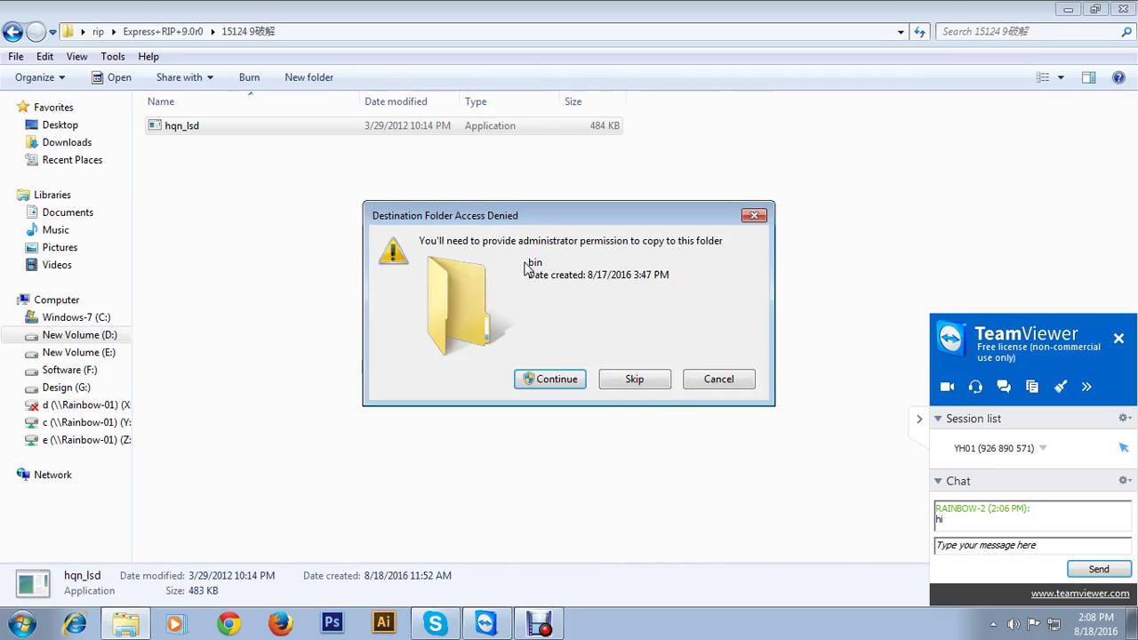
{"action": "left_click", "coordinate": [550, 382]}
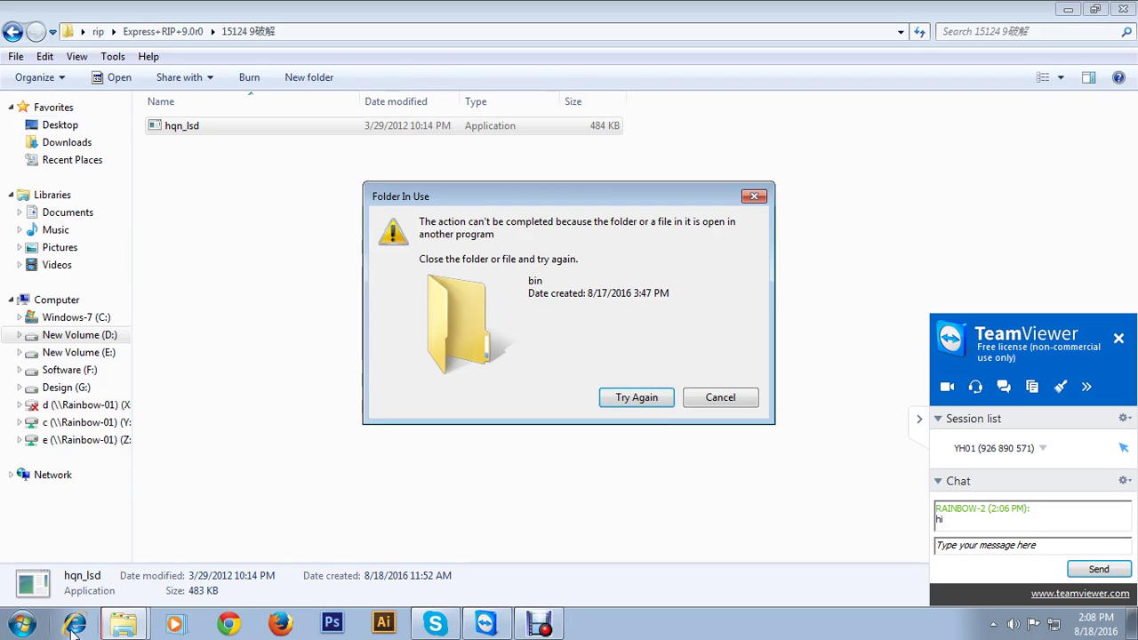
Open Computer Management and display the Services list under Services and Applications
{"action": "left_click", "coordinate": [22, 626]}
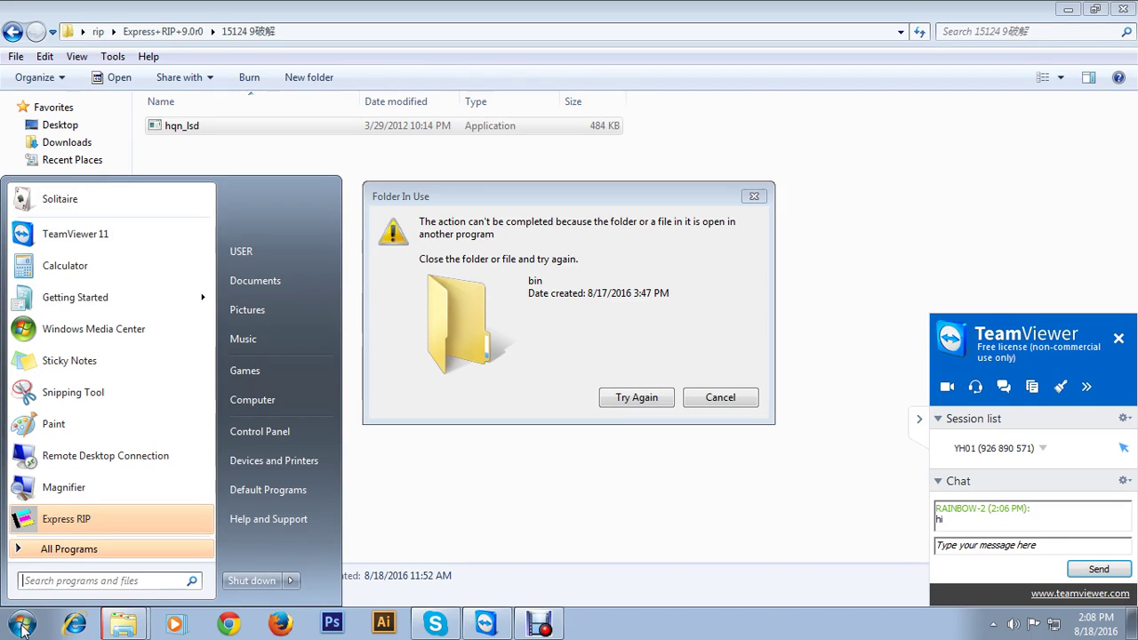
{"action": "right_click", "coordinate": [253, 403]}
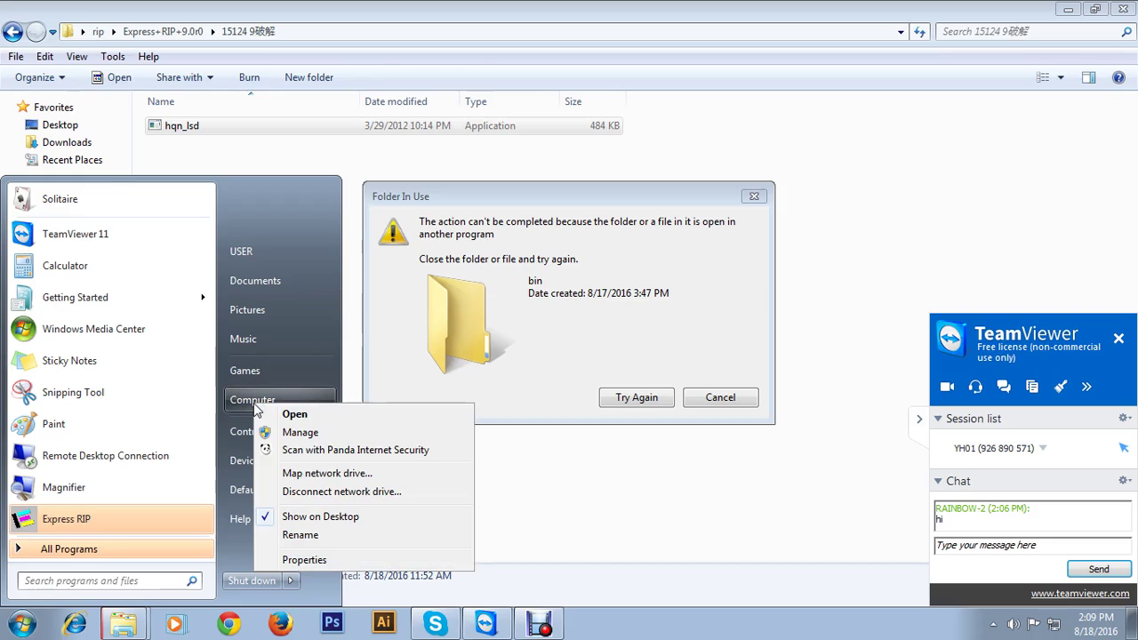
{"action": "key", "text": "Escape"}
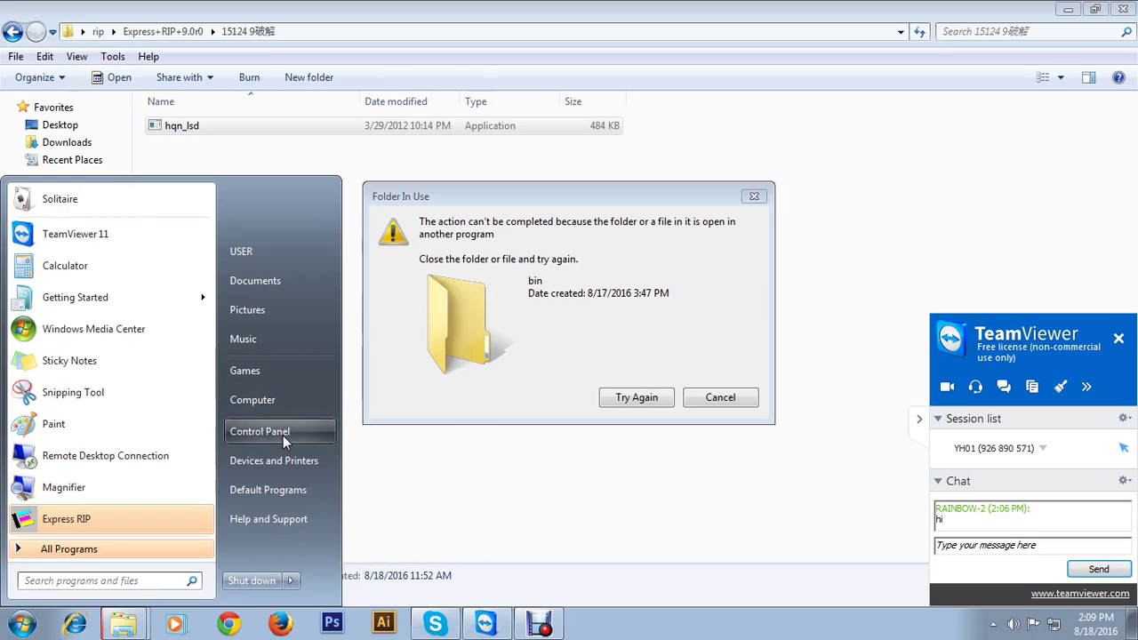
{"action": "left_click", "coordinate": [282, 436]}
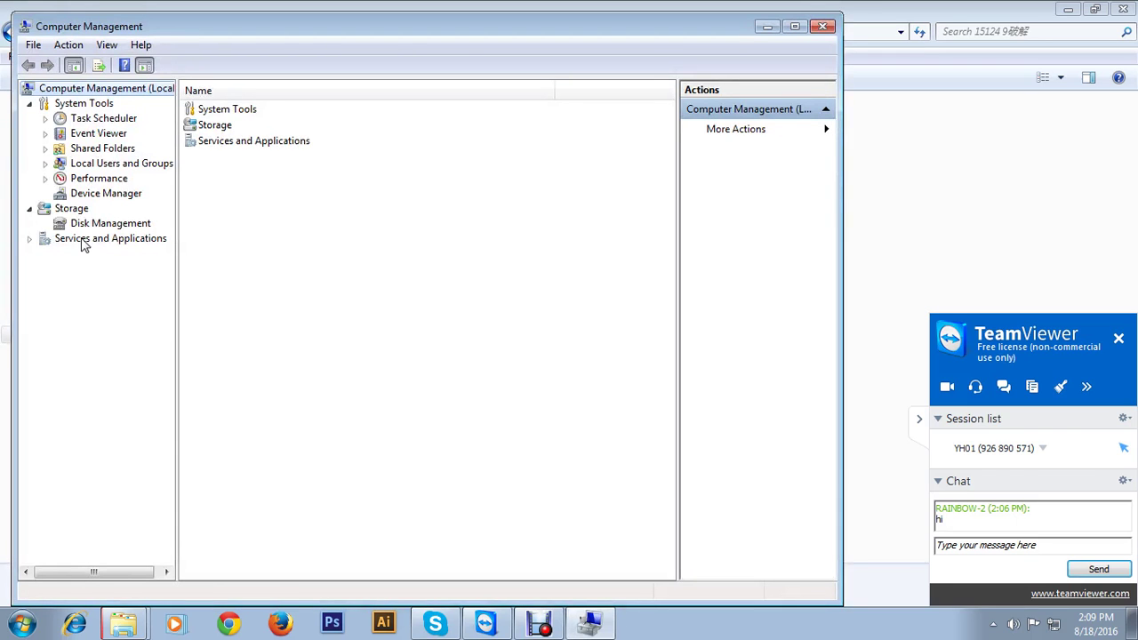
{"action": "left_click", "coordinate": [30, 240]}
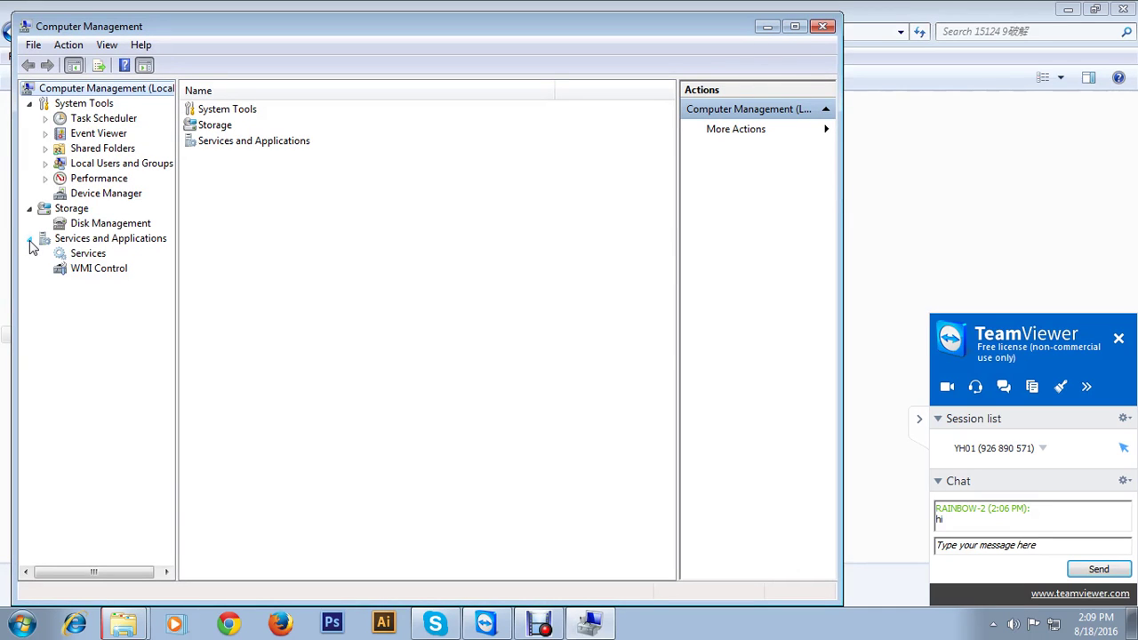
{"action": "left_click", "coordinate": [82, 255]}
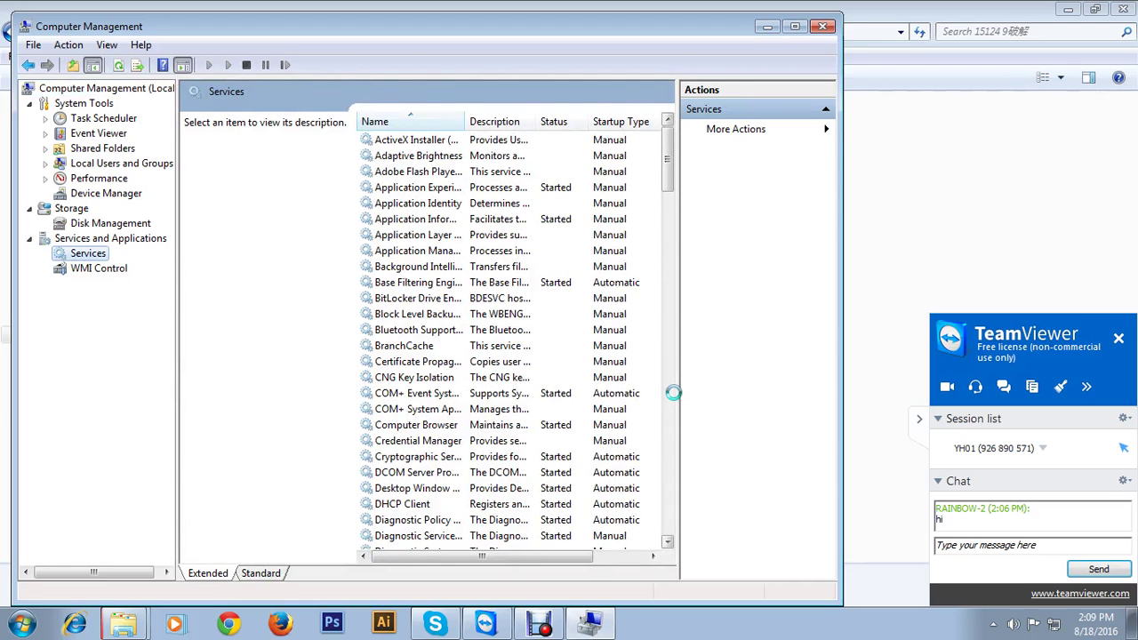
Stop the Harlequin License Server service
{"action": "left_click", "coordinate": [673, 392]}
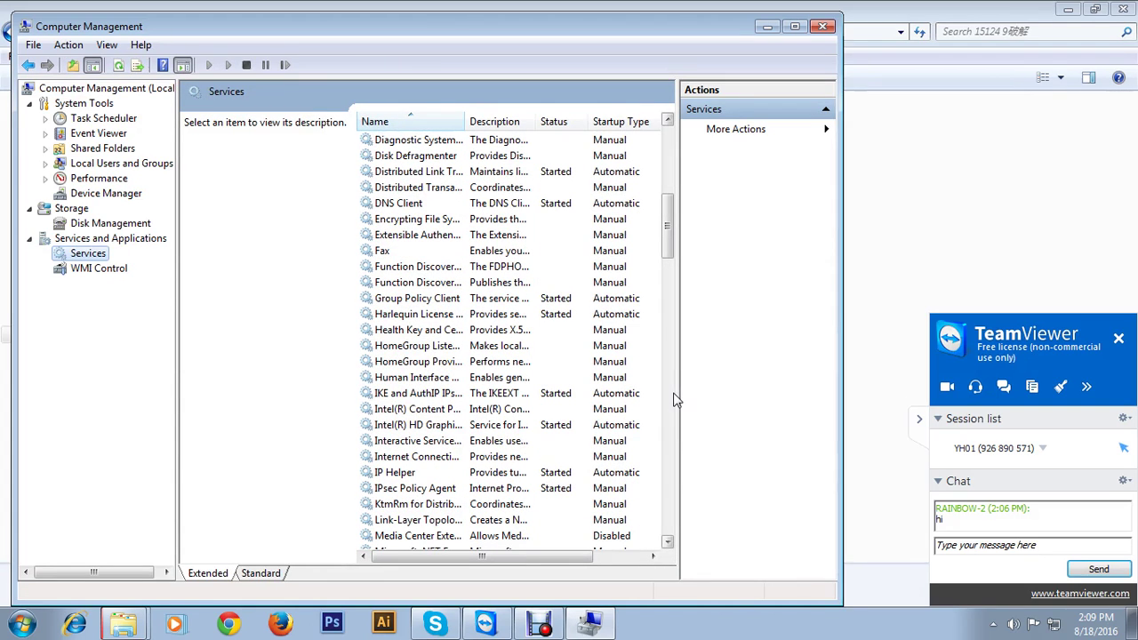
{"action": "left_click", "coordinate": [412, 316]}
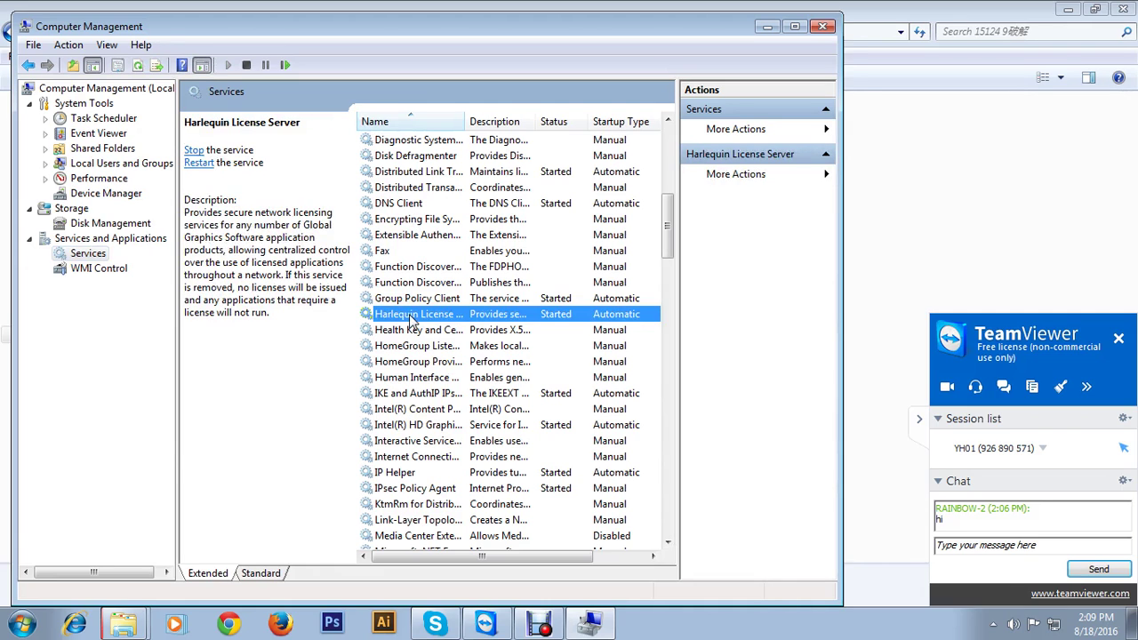
{"action": "left_click", "coordinate": [248, 66]}
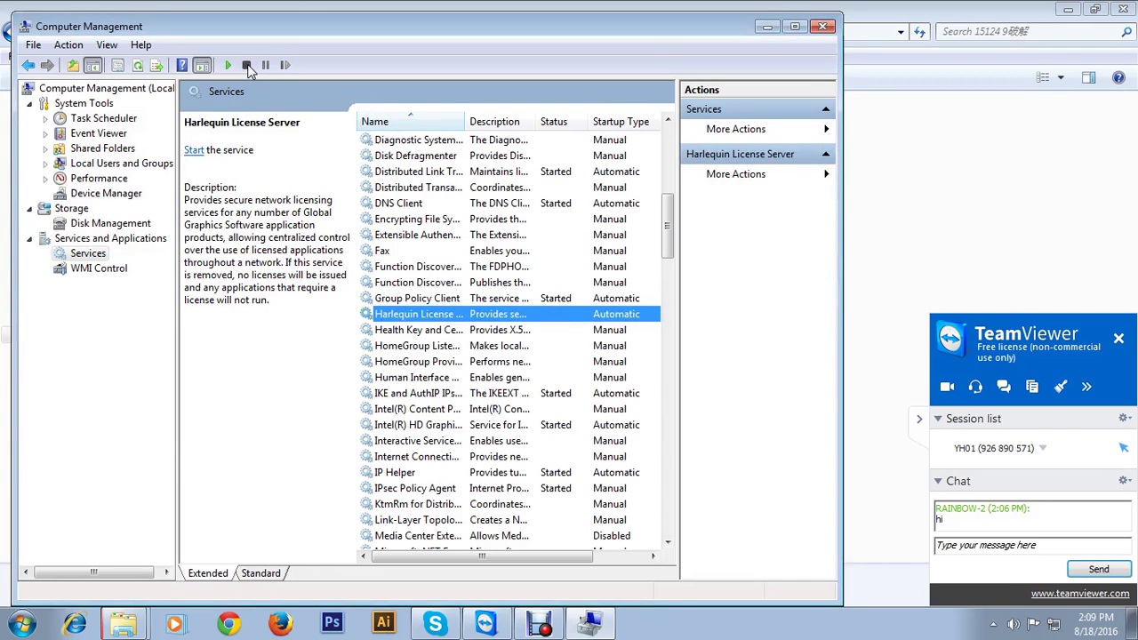
Close Computer Management, retry the blocked copy of hqn_lsd into the bin folder, and close the file window
{"action": "left_click", "coordinate": [825, 28]}
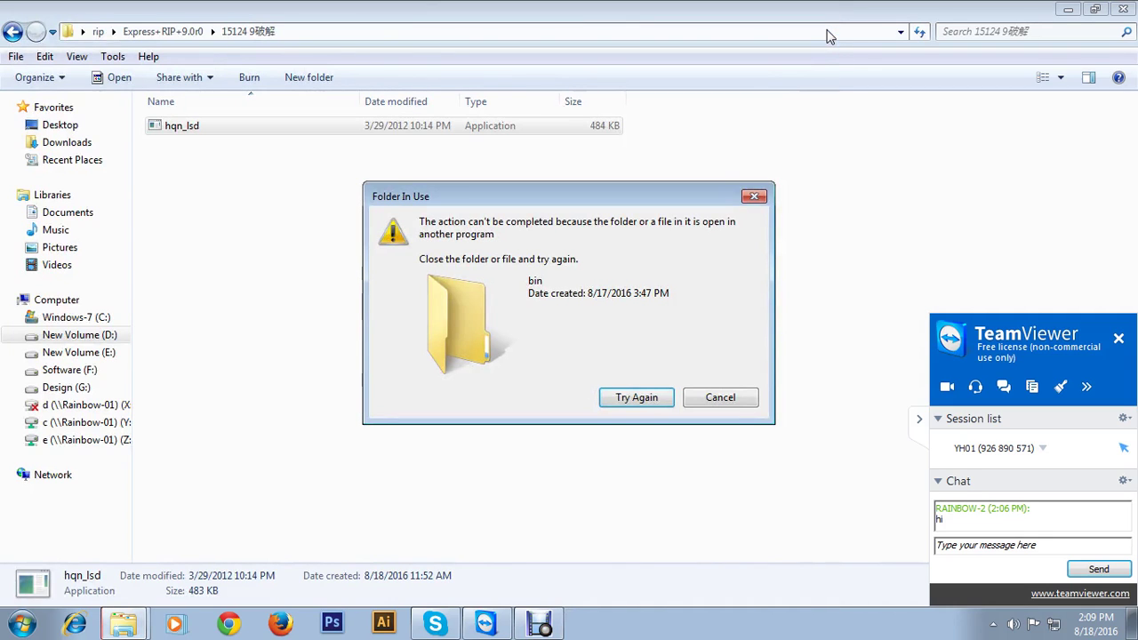
{"action": "left_click", "coordinate": [631, 398]}
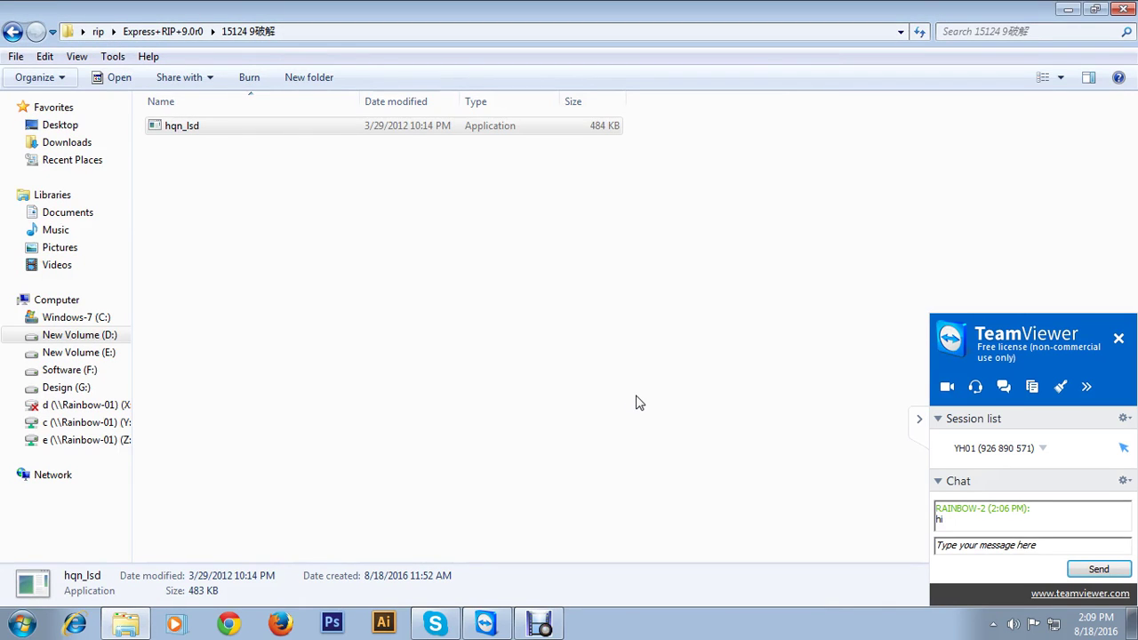
{"action": "left_click", "coordinate": [1123, 9]}
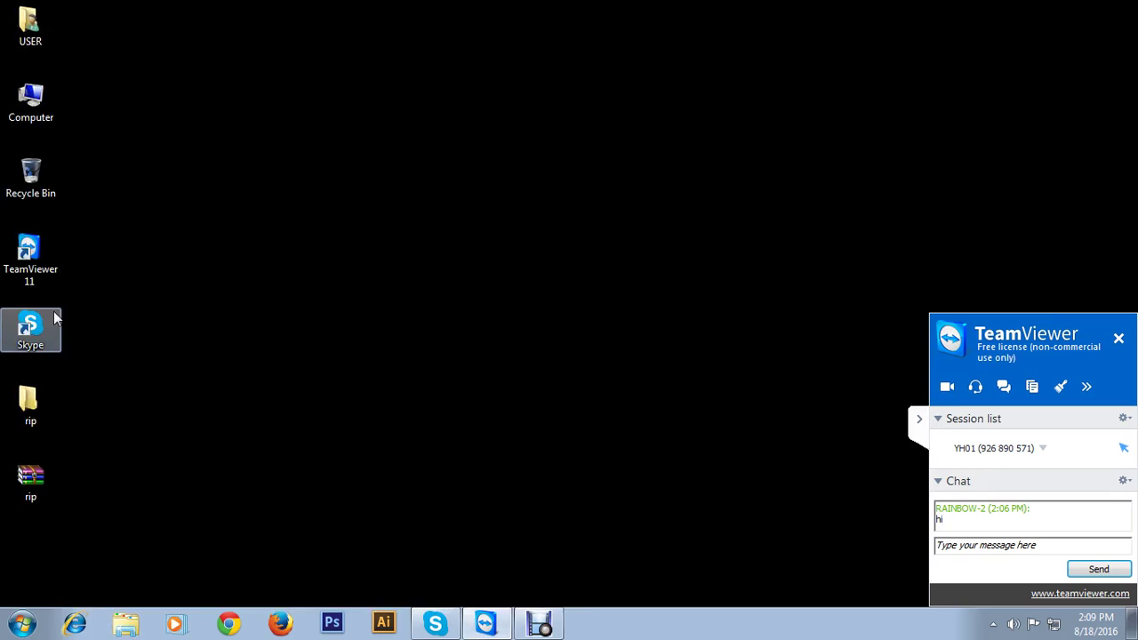
Open the Compose folder inside the desktop's rip folder and check the contents of its Express RIP 9.0r0 subfolder
{"action": "double_click", "coordinate": [27, 398]}
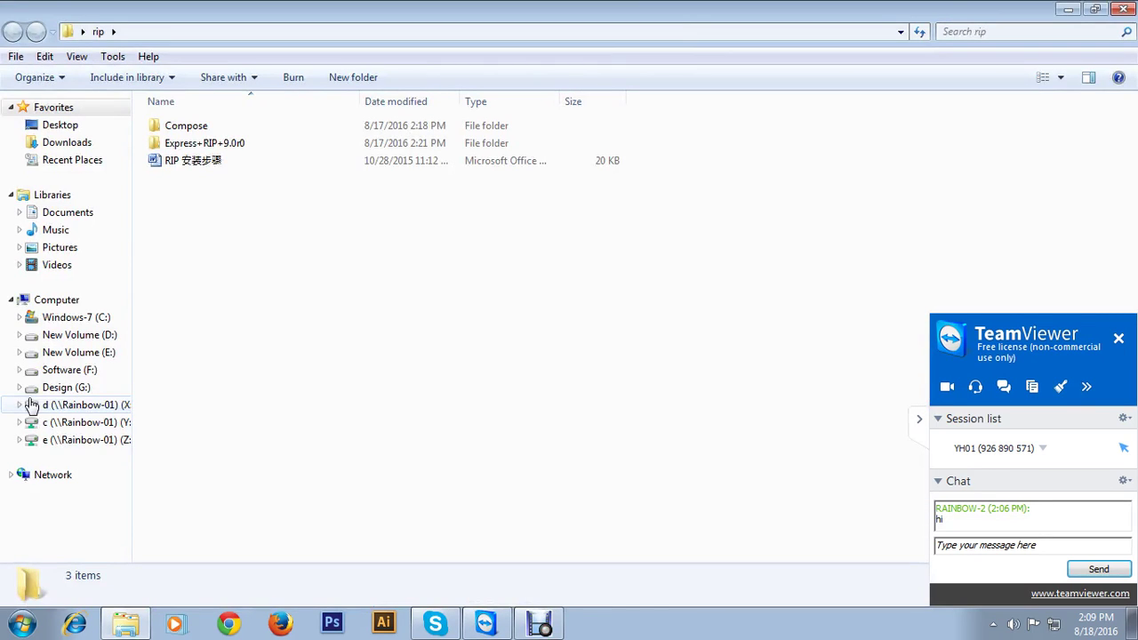
{"action": "double_click", "coordinate": [194, 128]}
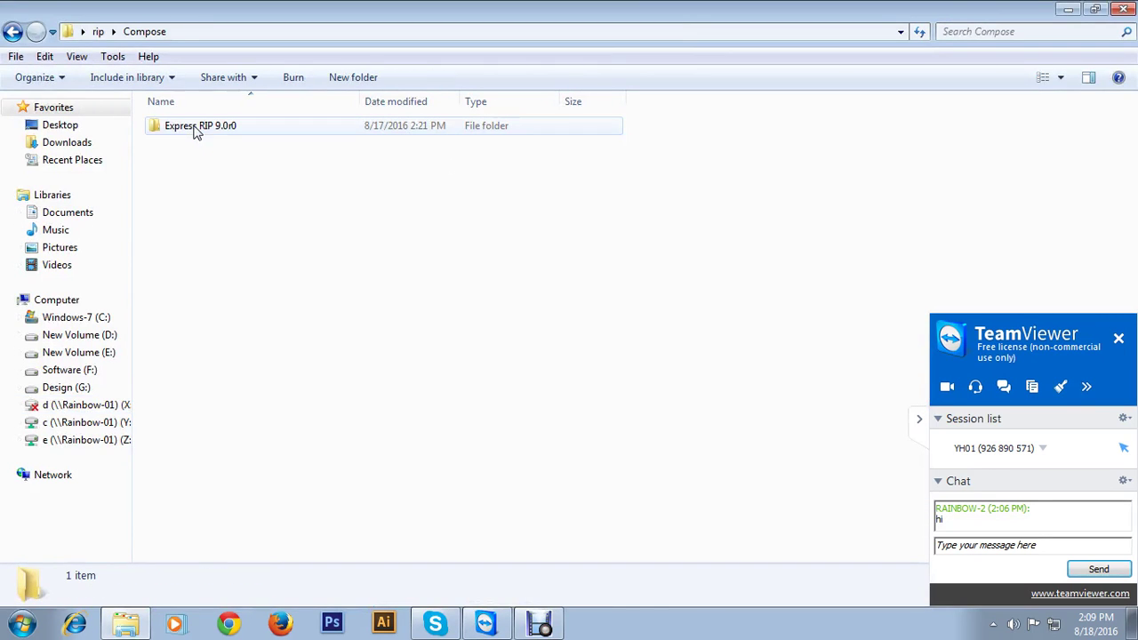
{"action": "double_click", "coordinate": [195, 128]}
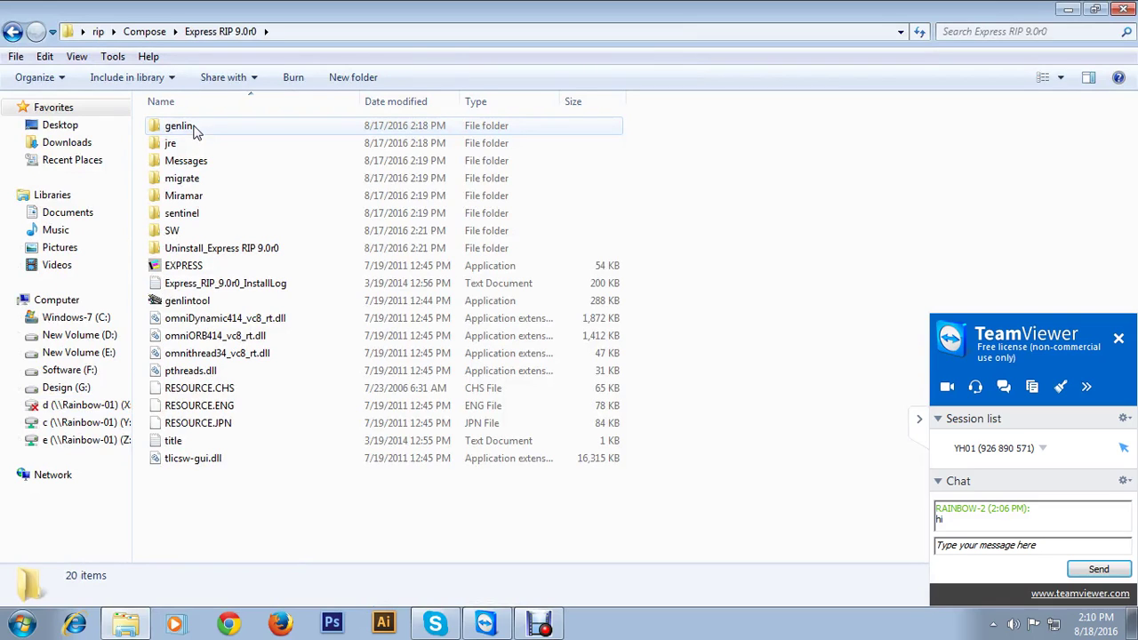
{"action": "left_click", "coordinate": [98, 31]}
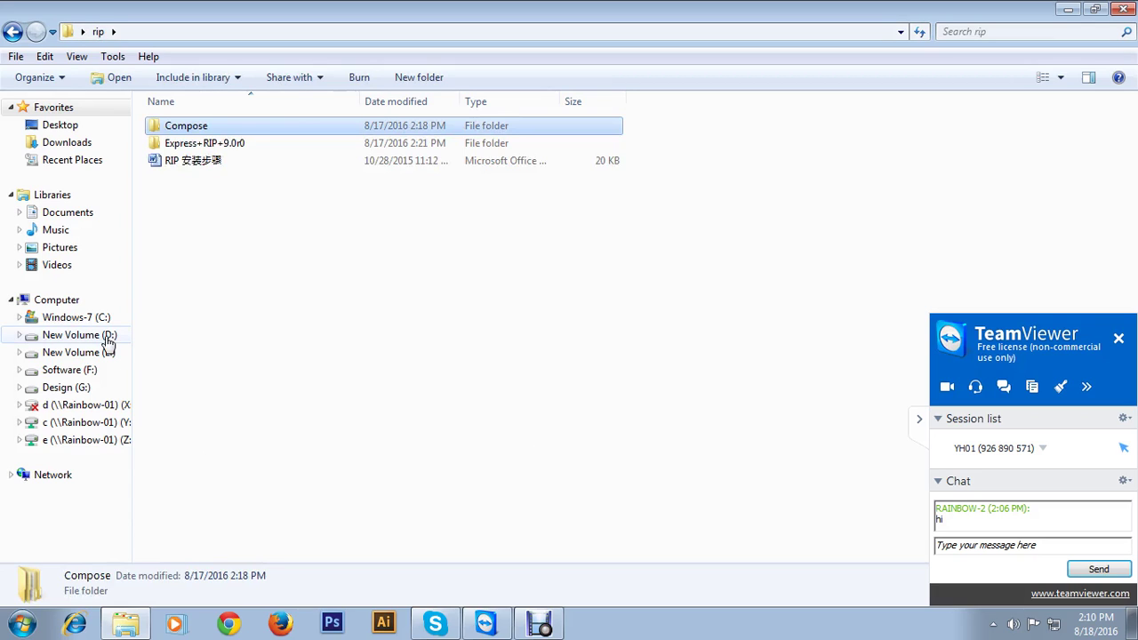
{"action": "double_click", "coordinate": [187, 129]}
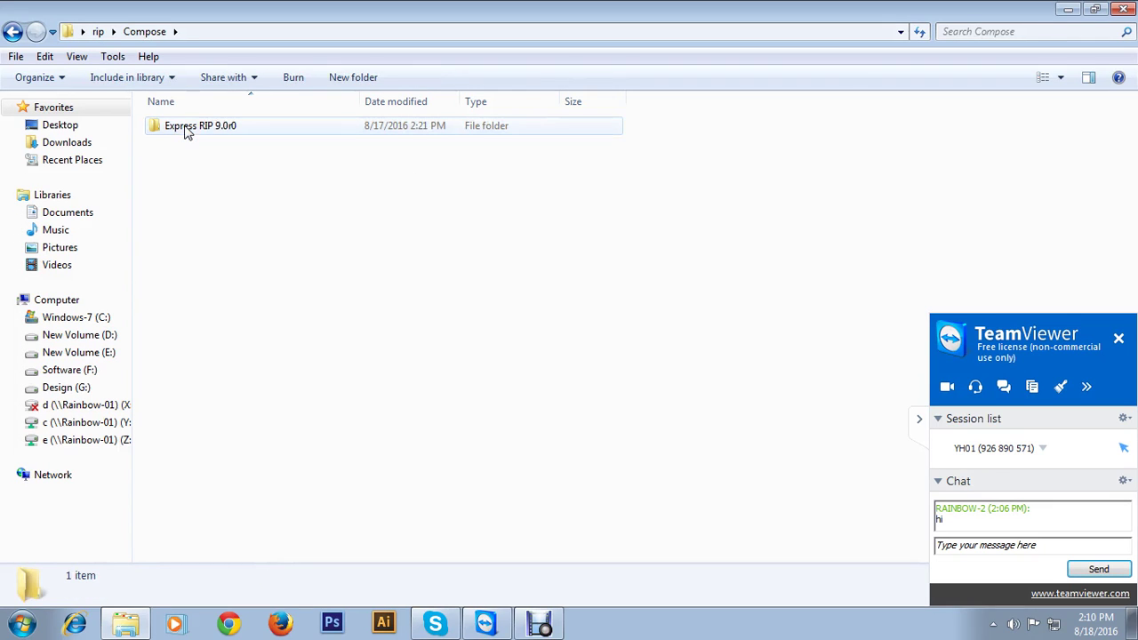
Archive the Express RIP 9.0r0 folder as Express RIP 9.0r0_bak_other.rar with Fastest compression, a recovery record and deletion of files after archiving
{"action": "right_click", "coordinate": [187, 131]}
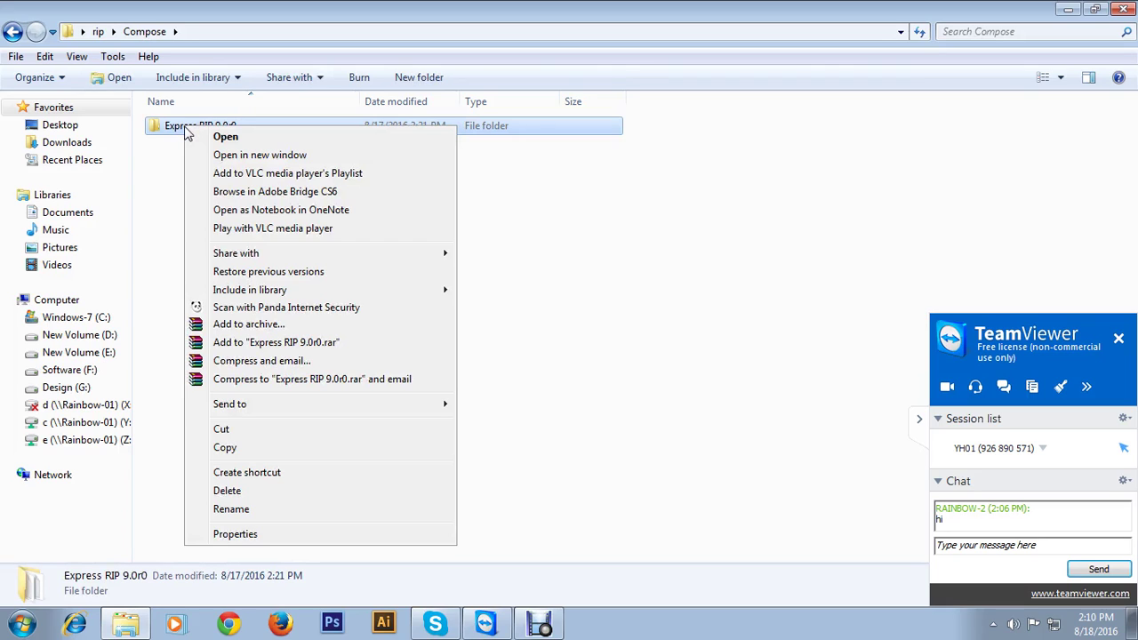
{"action": "left_click", "coordinate": [222, 331]}
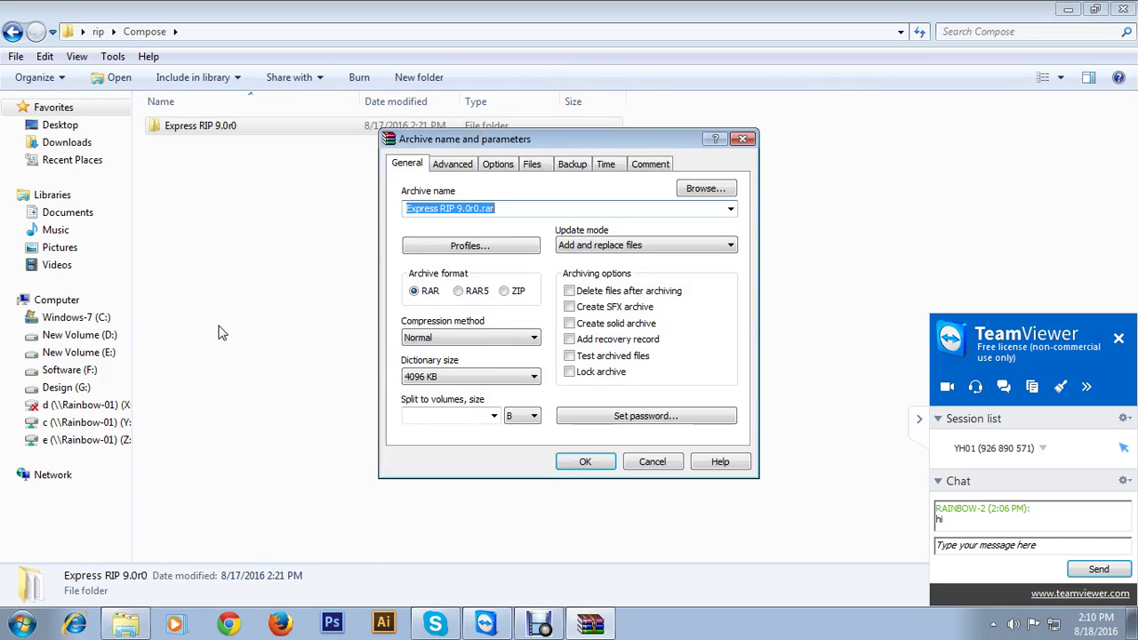
{"action": "left_click", "coordinate": [479, 208]}
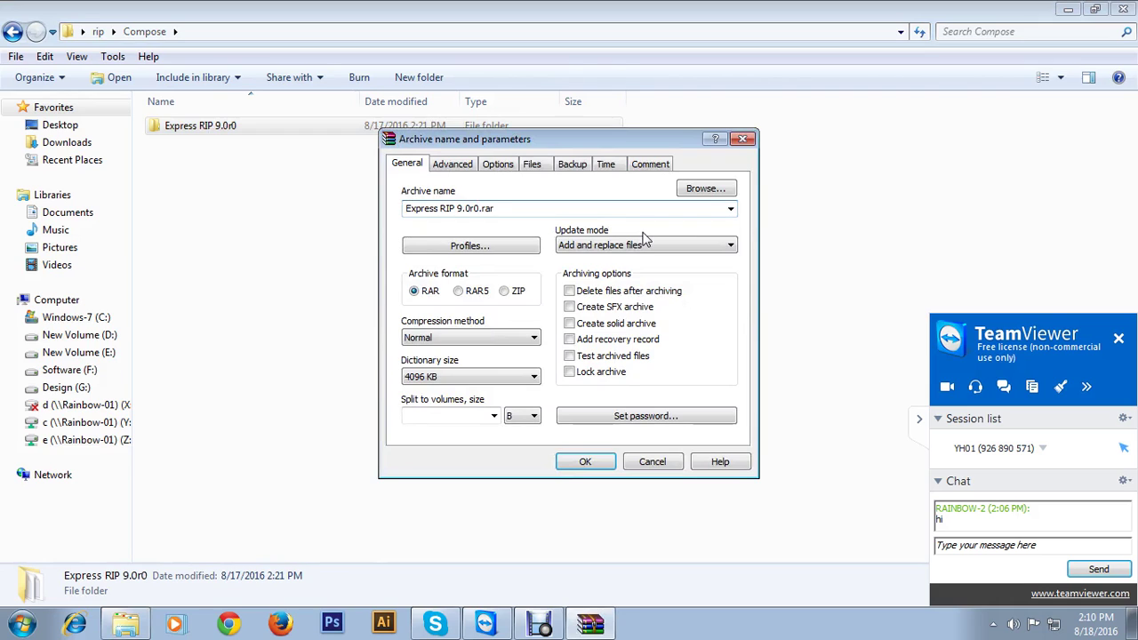
{"action": "type", "text": "_bak_other"}
{"action": "left_click", "coordinate": [570, 292]}
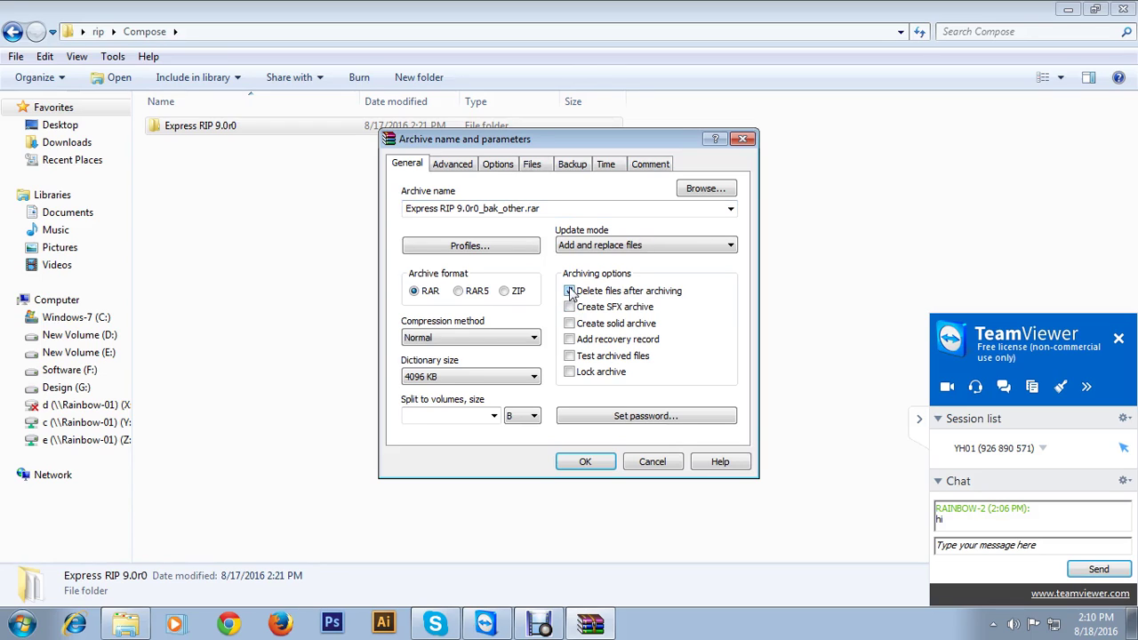
{"action": "left_click", "coordinate": [567, 341]}
{"action": "left_click", "coordinate": [531, 339]}
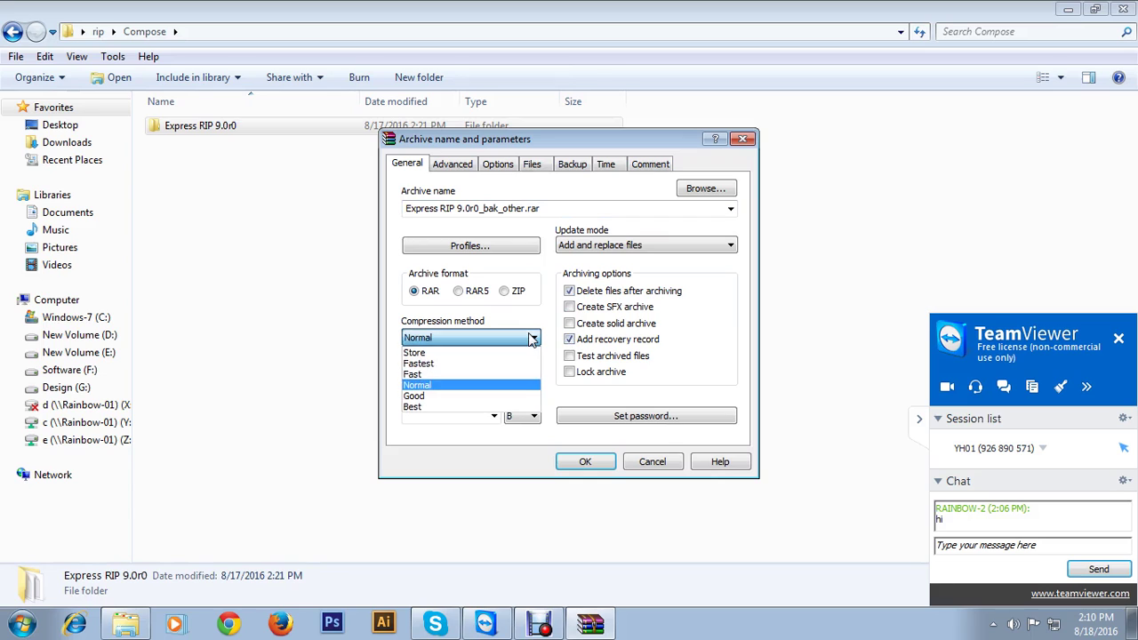
{"action": "left_click", "coordinate": [456, 365]}
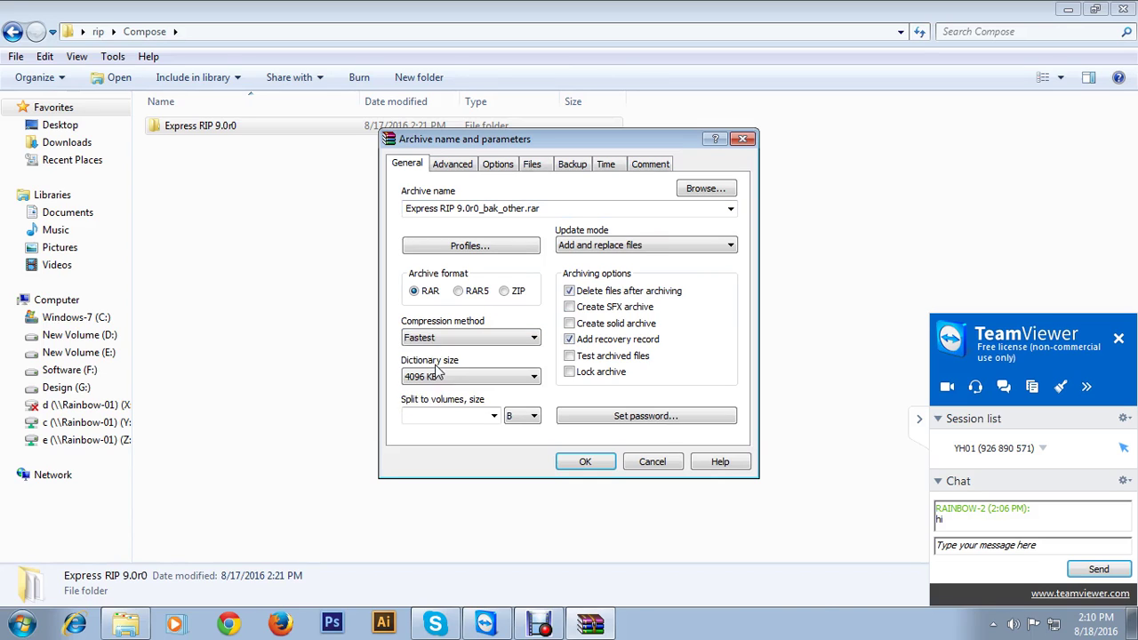
{"action": "left_click", "coordinate": [601, 469]}
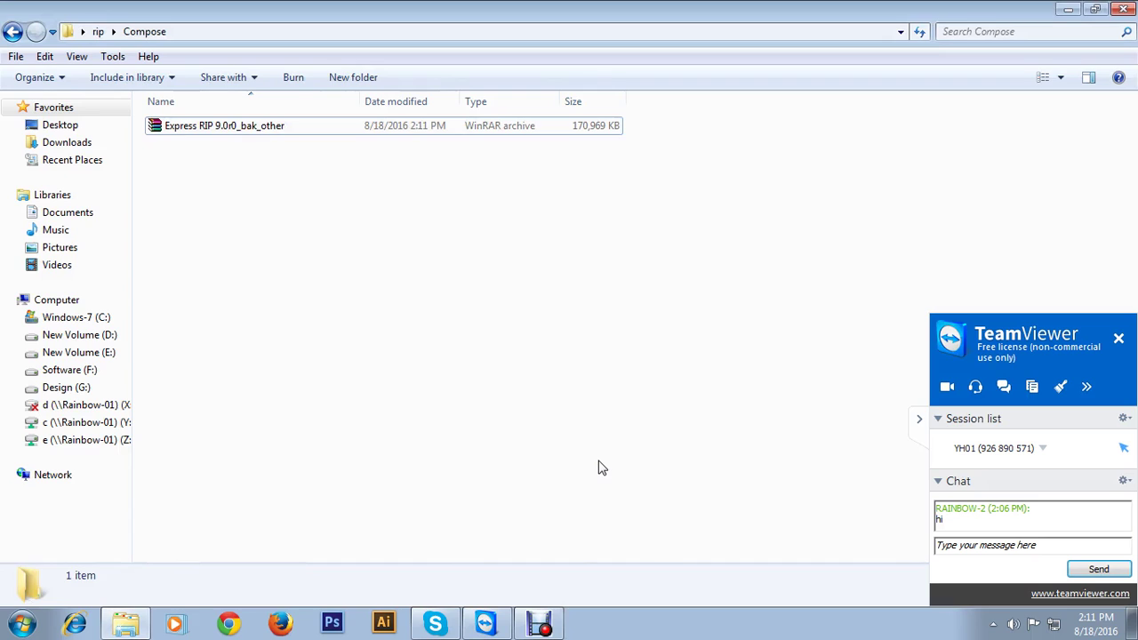
Move the Express RIP 9.0r0_bak_other archive to the Compose folder on drive D:
{"action": "left_click", "coordinate": [229, 129]}
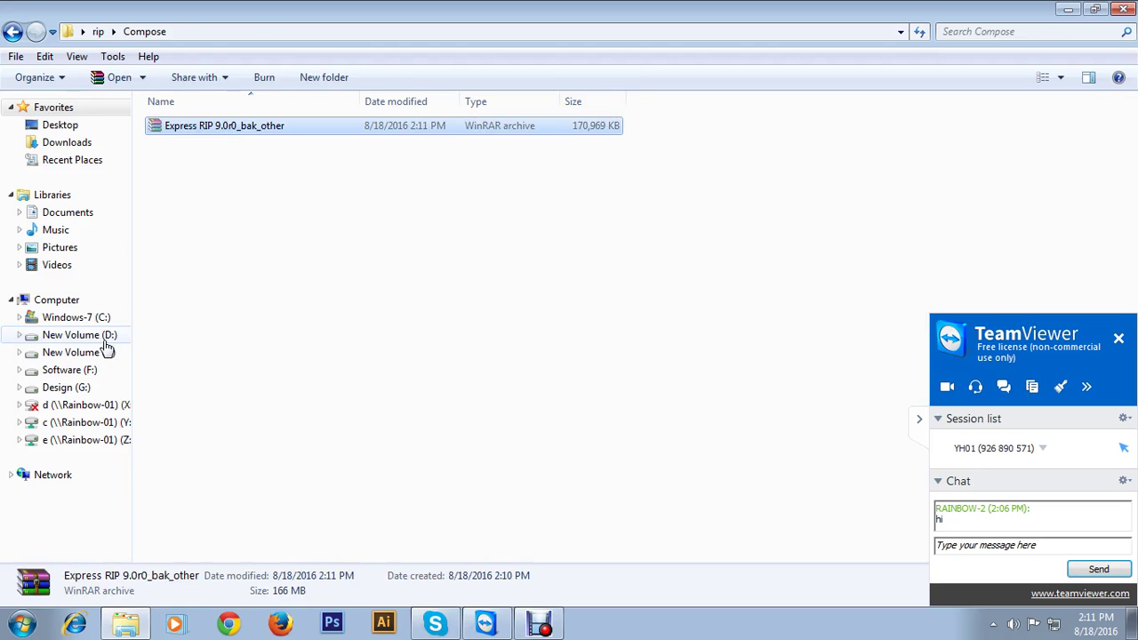
{"action": "left_click", "coordinate": [80, 336]}
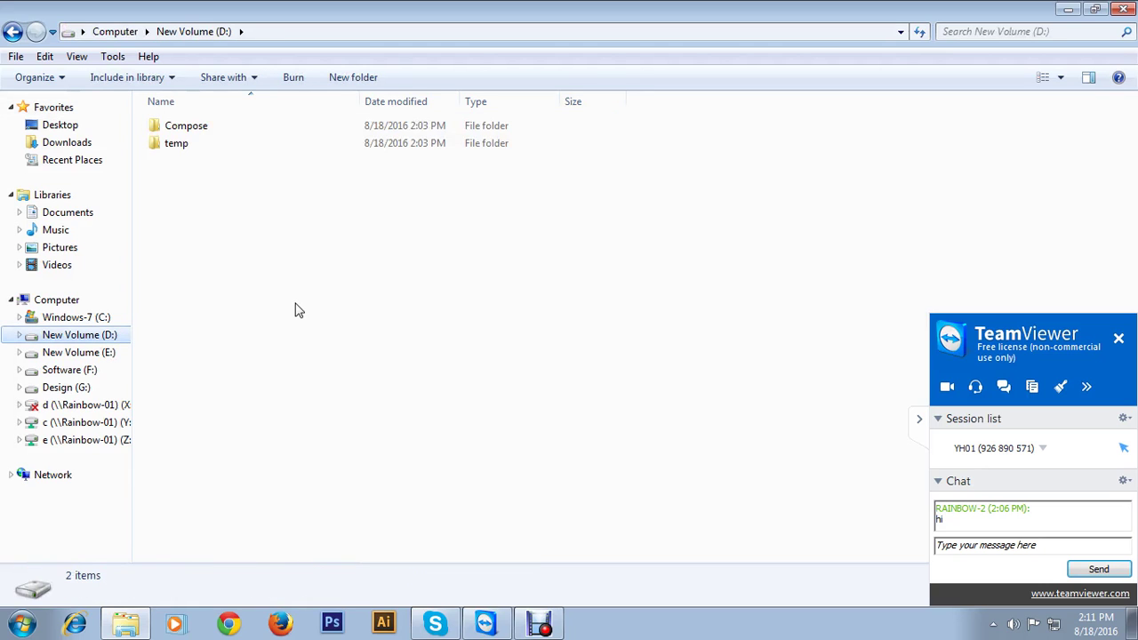
{"action": "double_click", "coordinate": [175, 127]}
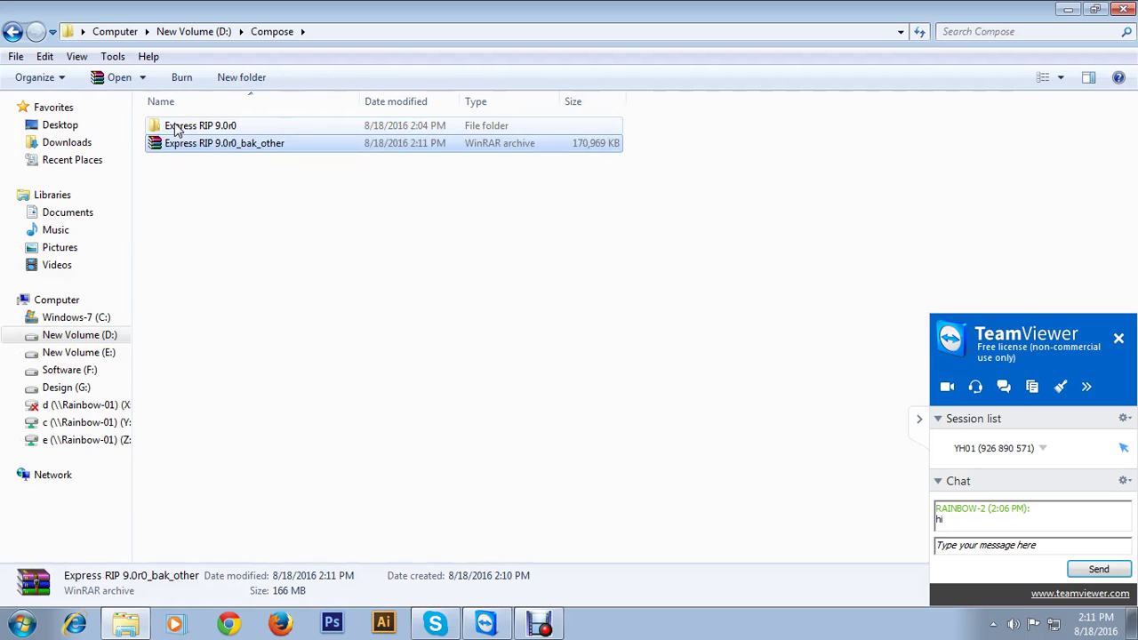
Archive the installed Express RIP 9.0r0 folder in D:\Compose as Express RIP 9.0r0_bak_empty.rar with Fastest compression, a recovery record and deletion of files after archiving
{"action": "left_click", "coordinate": [209, 127]}
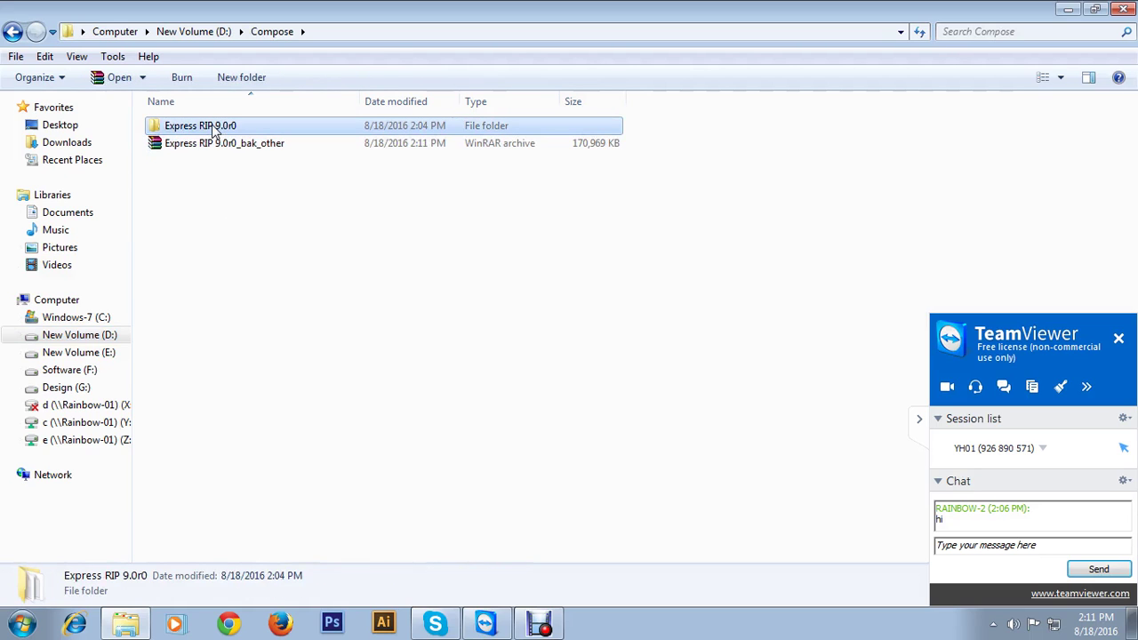
{"action": "right_click", "coordinate": [214, 130]}
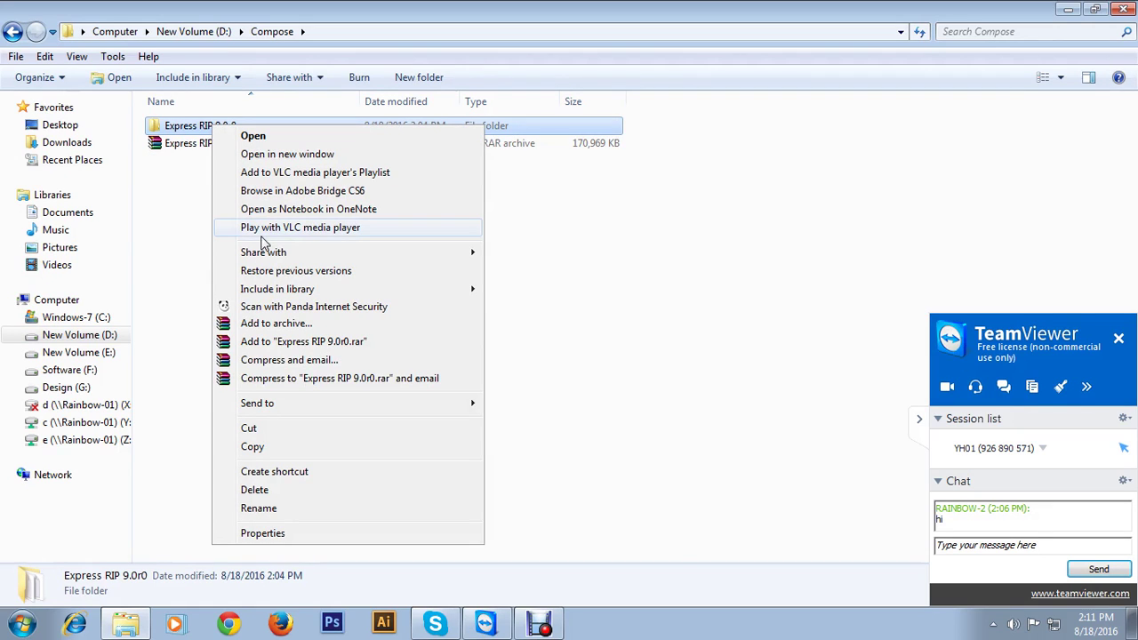
{"action": "left_click", "coordinate": [268, 327]}
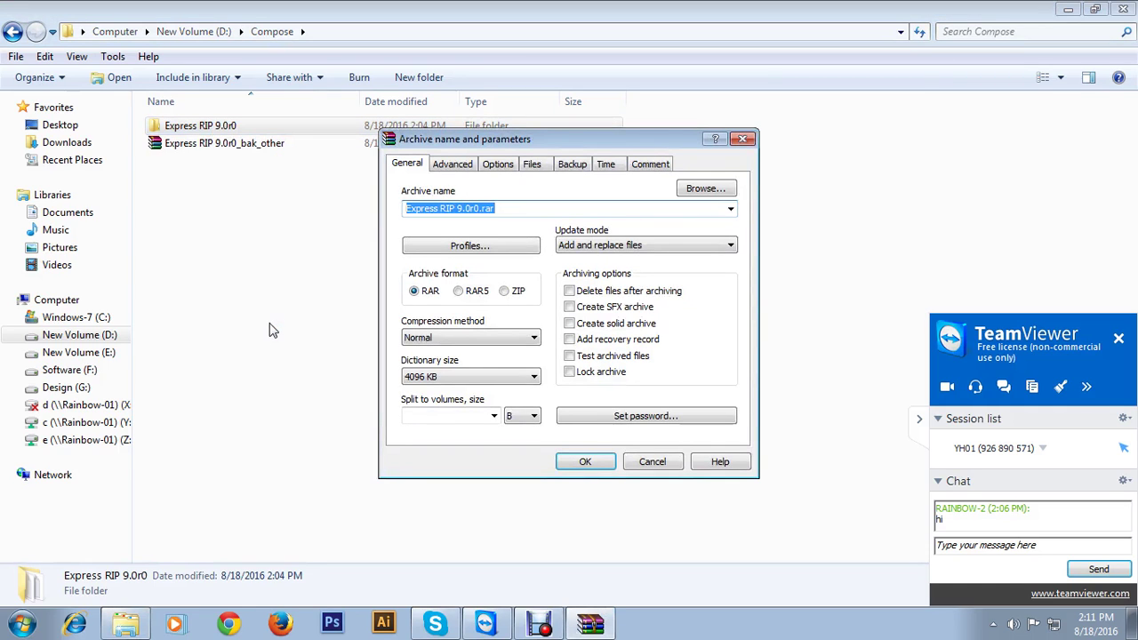
{"action": "left_click", "coordinate": [482, 208]}
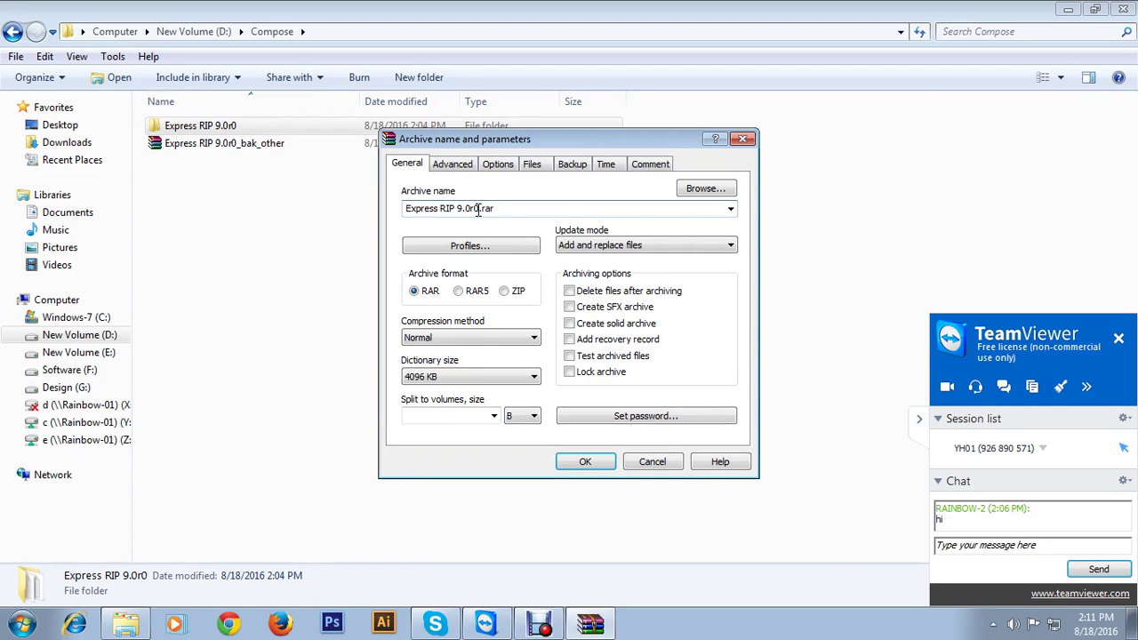
{"action": "type", "text": "_bak_empty"}
{"action": "left_click", "coordinate": [567, 296]}
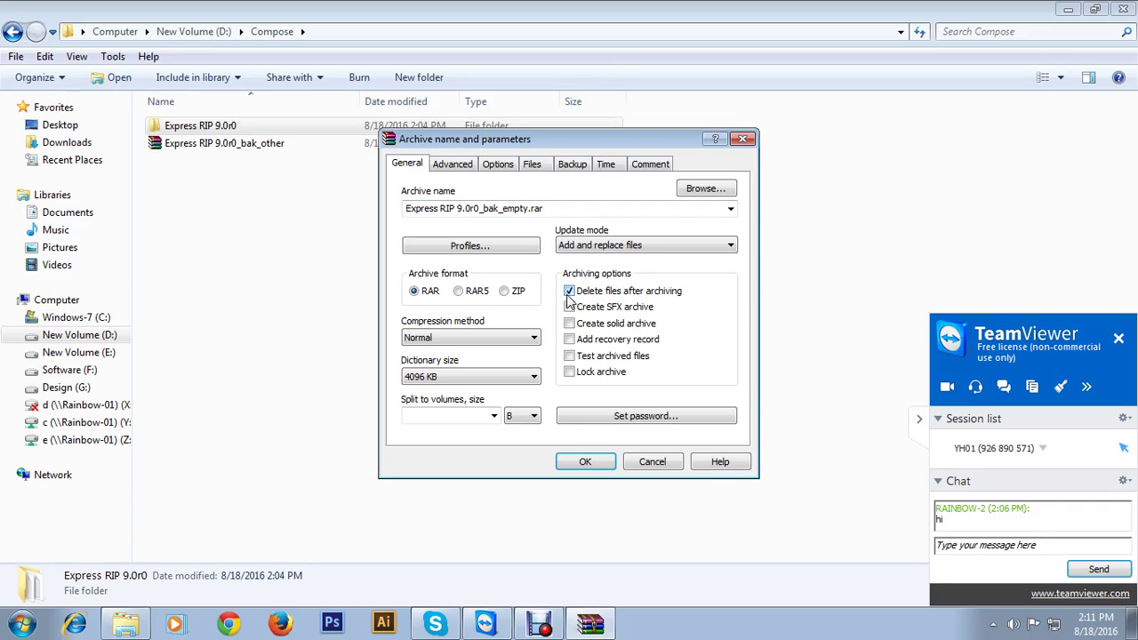
{"action": "left_click", "coordinate": [569, 338]}
{"action": "left_click", "coordinate": [471, 338]}
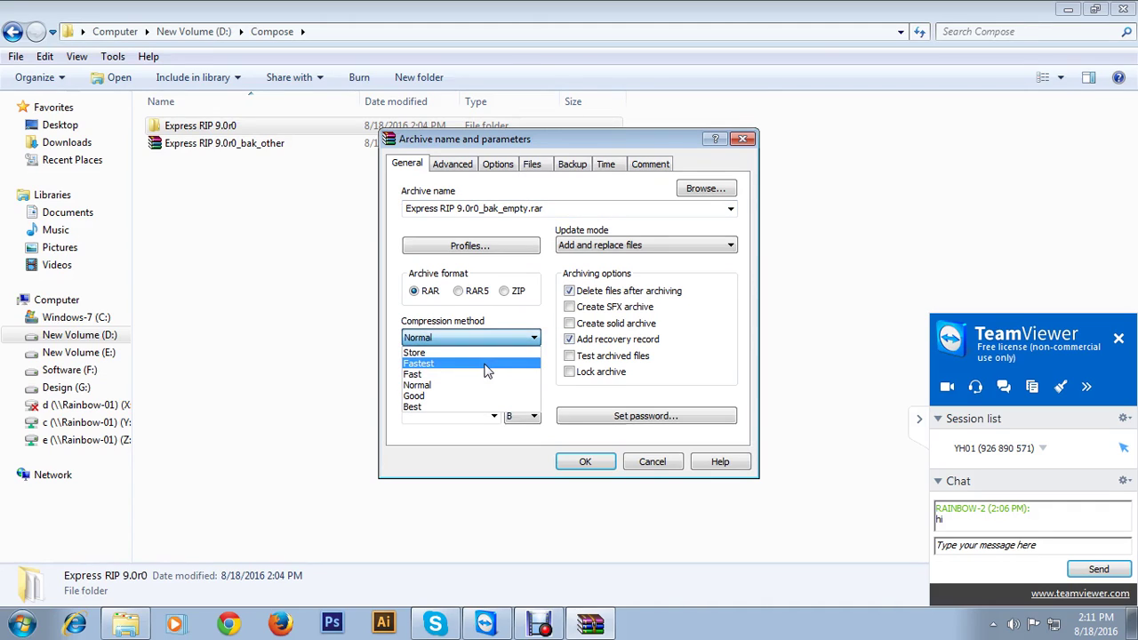
{"action": "left_click", "coordinate": [446, 365]}
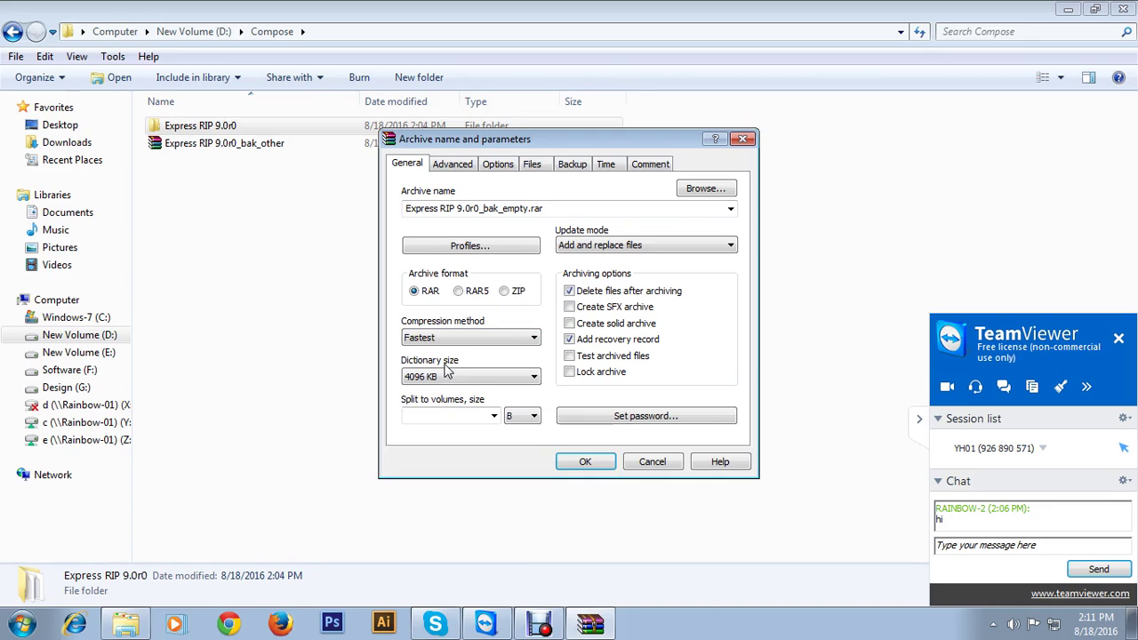
{"action": "left_click", "coordinate": [593, 461]}
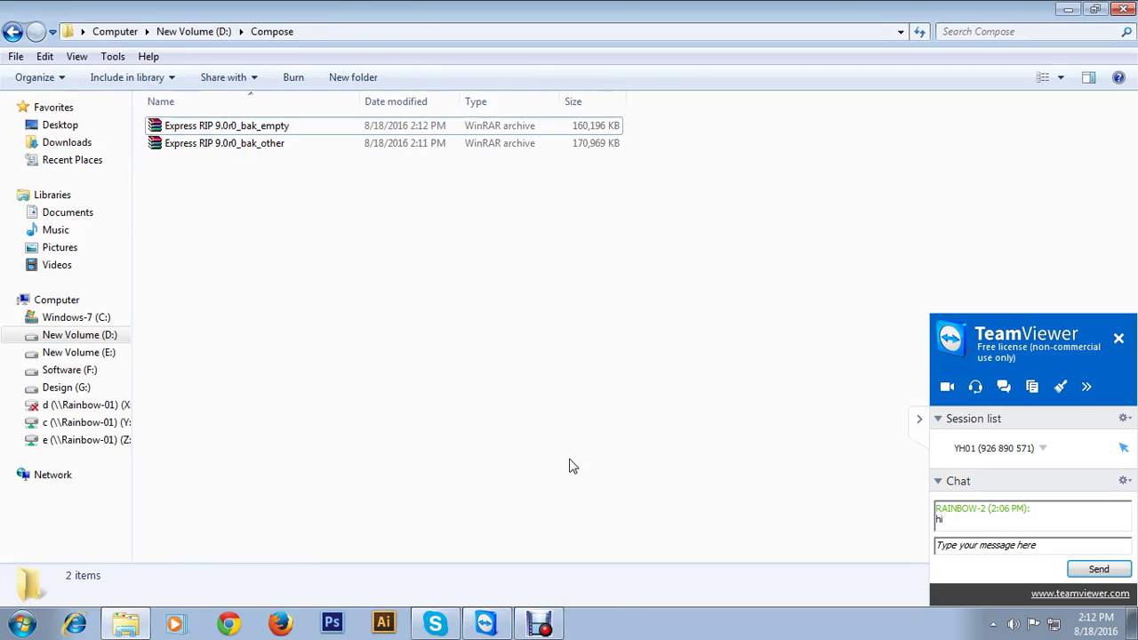
Extract the Express RIP 9.0r0_bak_other archive directly into D:\Compose
{"action": "left_click", "coordinate": [244, 148]}
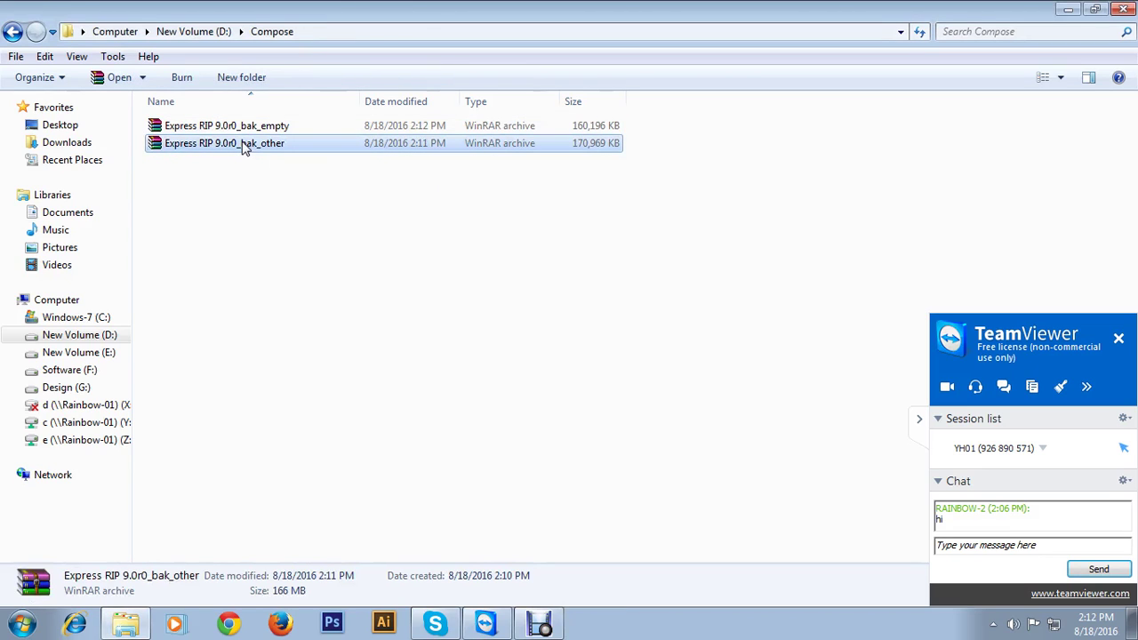
{"action": "right_click", "coordinate": [245, 147]}
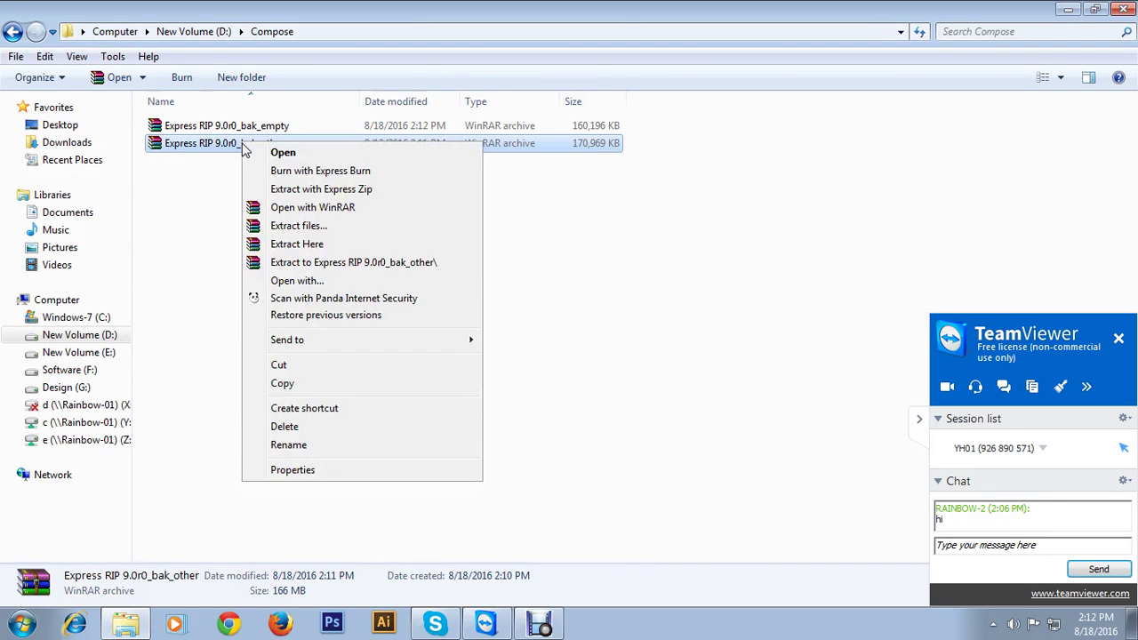
{"action": "left_click", "coordinate": [289, 247]}
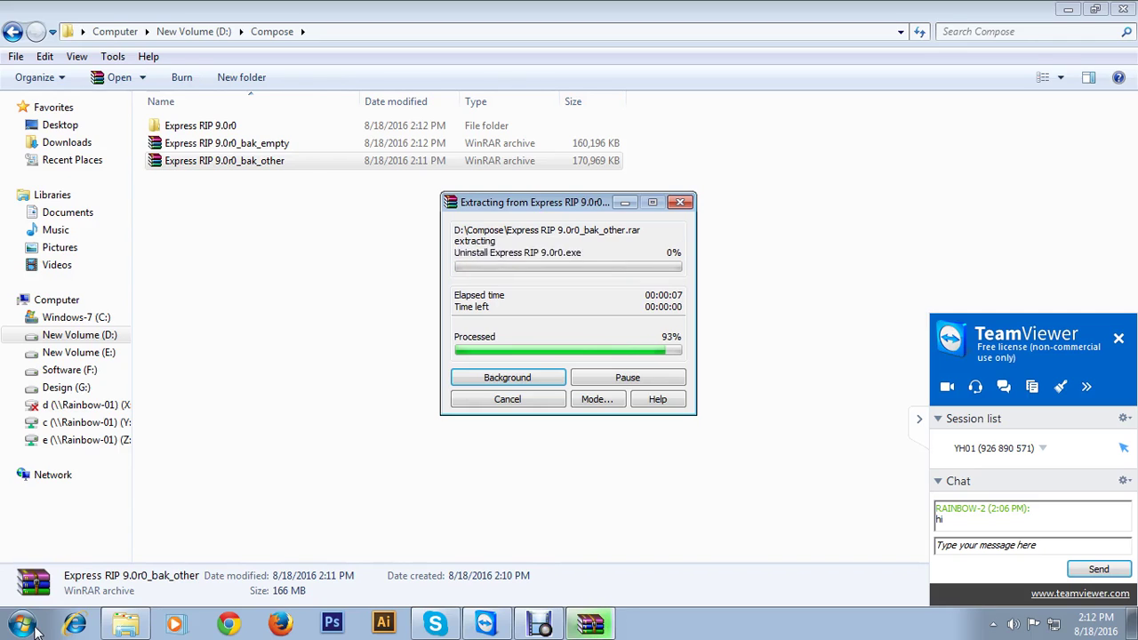
Create a desktop shortcut for the Express RIP entry in Compose > Express RIP 9.0r0 and close the D:\Compose folder window
{"action": "left_click", "coordinate": [33, 628]}
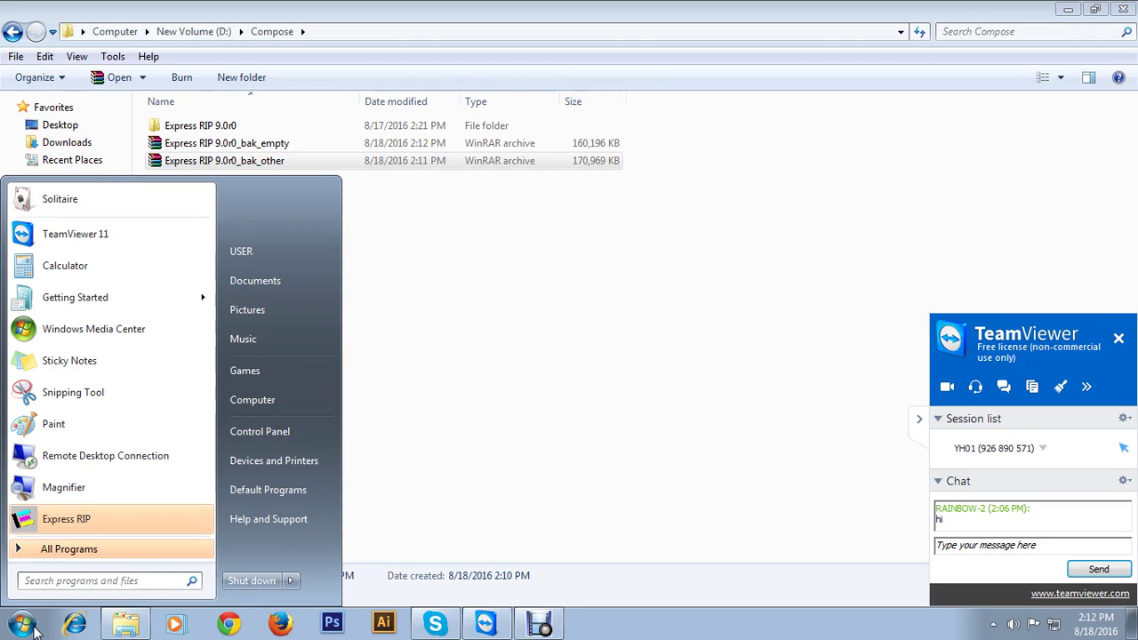
{"action": "left_click", "coordinate": [81, 551]}
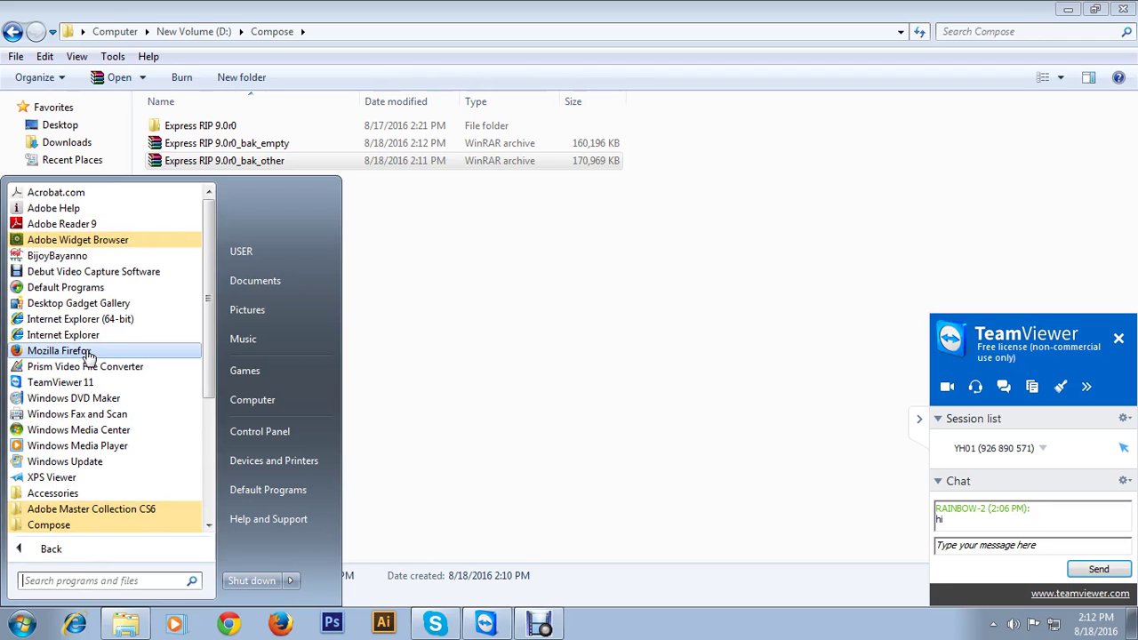
{"action": "left_click", "coordinate": [71, 527]}
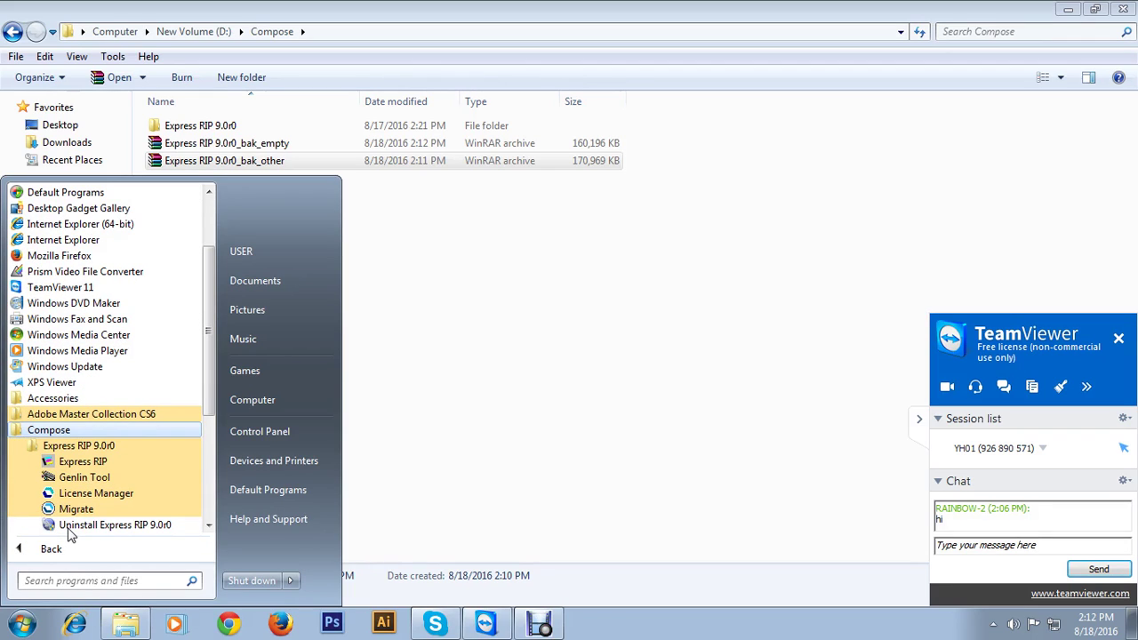
{"action": "right_click", "coordinate": [81, 469]}
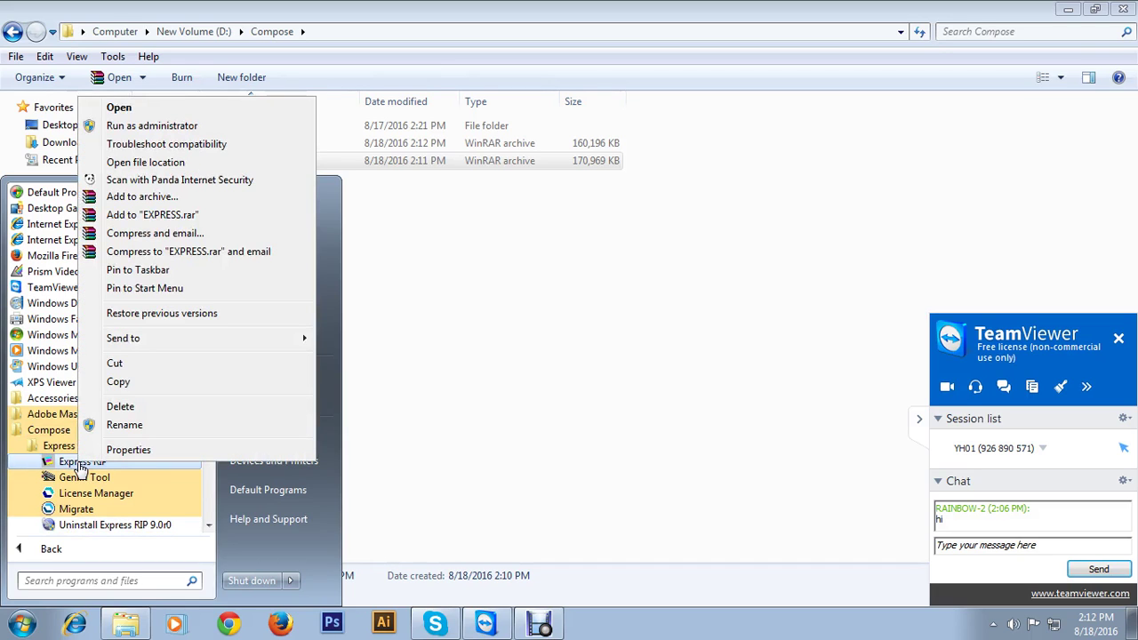
{"action": "mouse_move", "coordinate": [258, 343]}
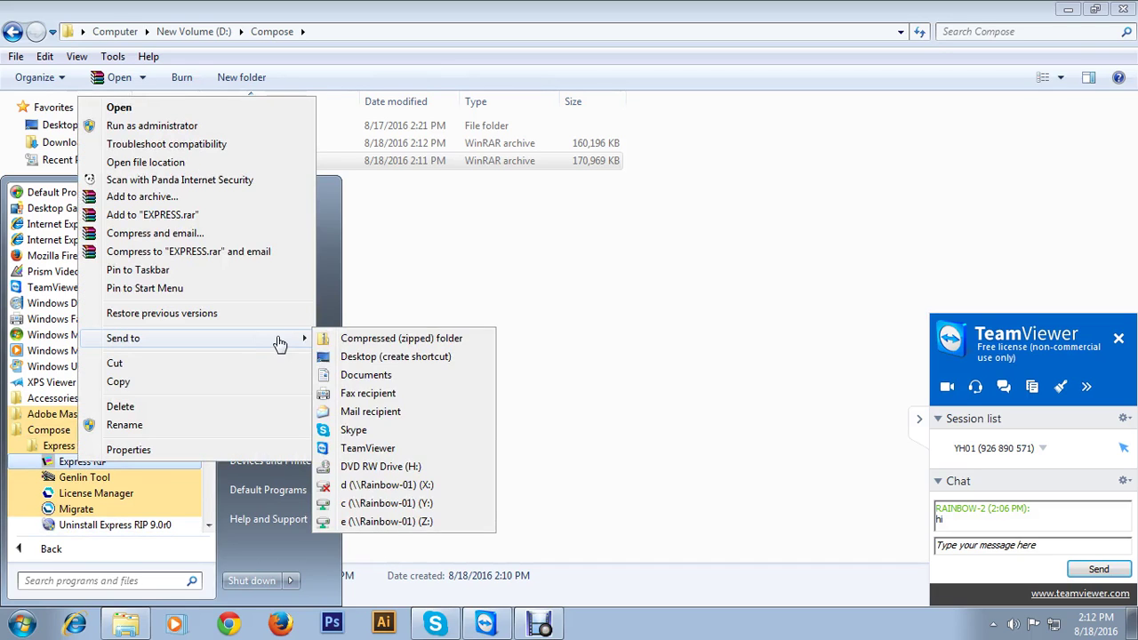
{"action": "left_click", "coordinate": [369, 359]}
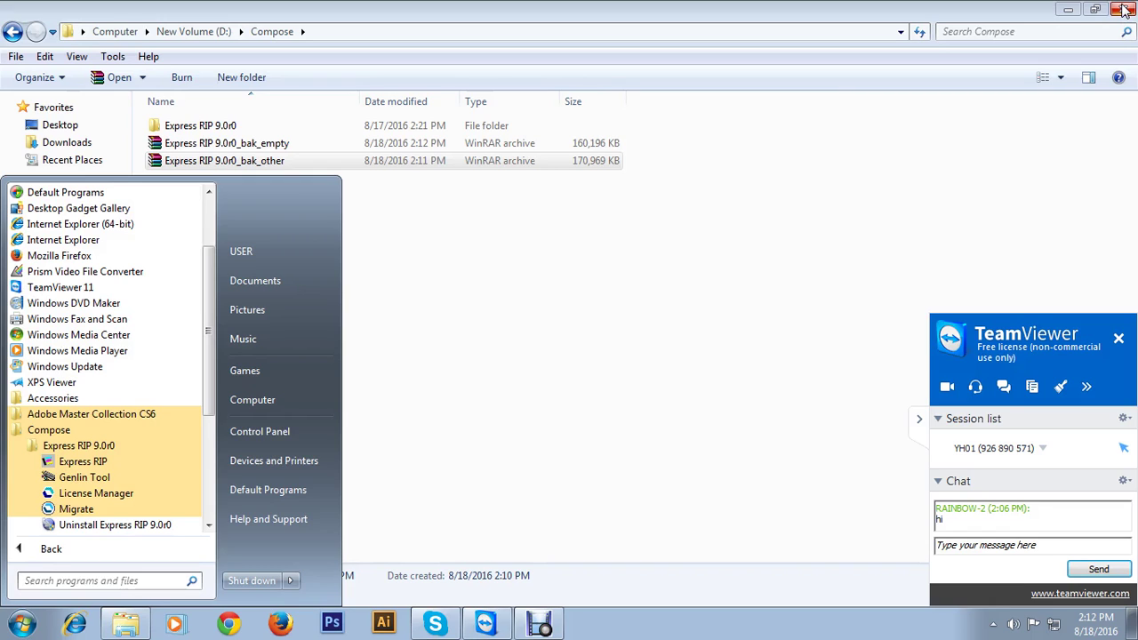
{"action": "left_click", "coordinate": [1124, 9]}
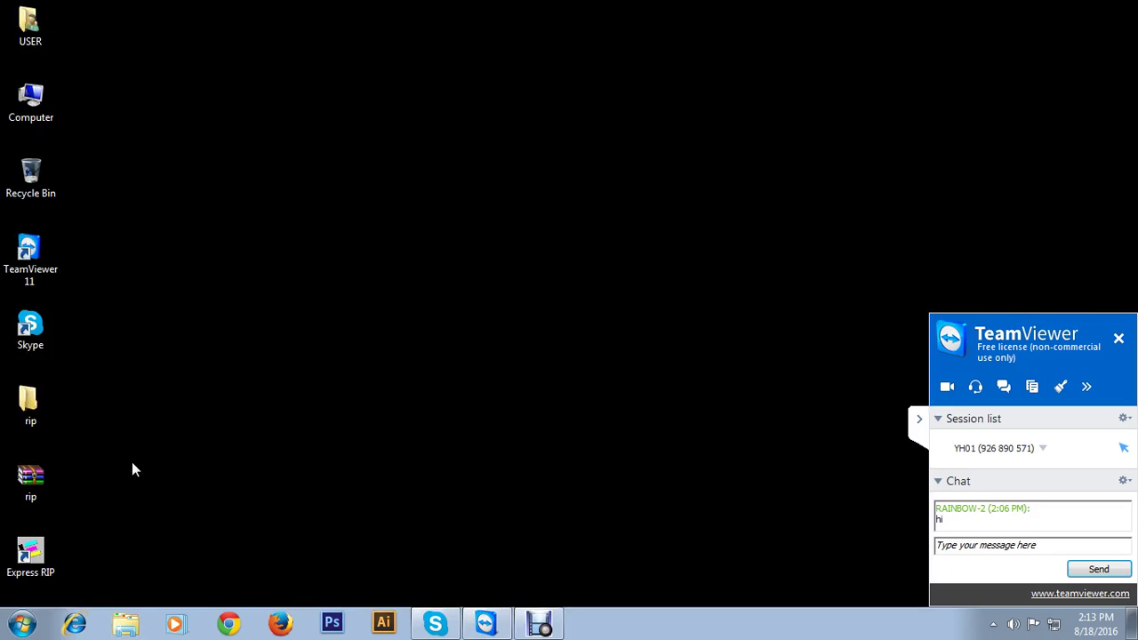
Launch Express RIP from its desktop shortcut, dismiss the About notice and arrange the Output Controller / Monitor beneath the main window
{"action": "double_click", "coordinate": [37, 556]}
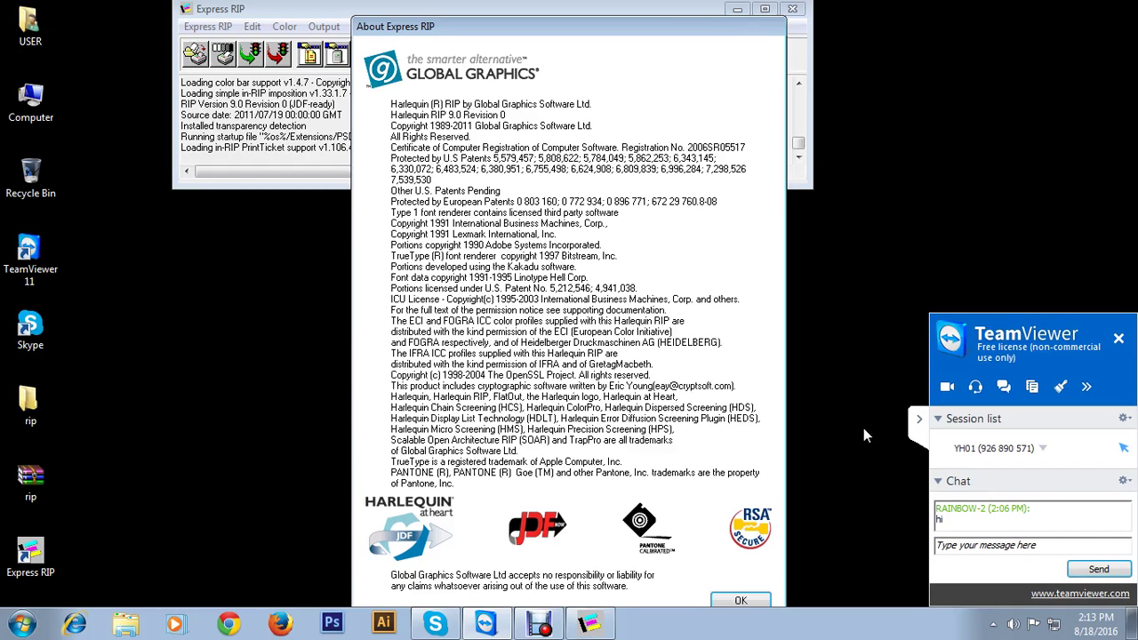
{"action": "left_click", "coordinate": [754, 604]}
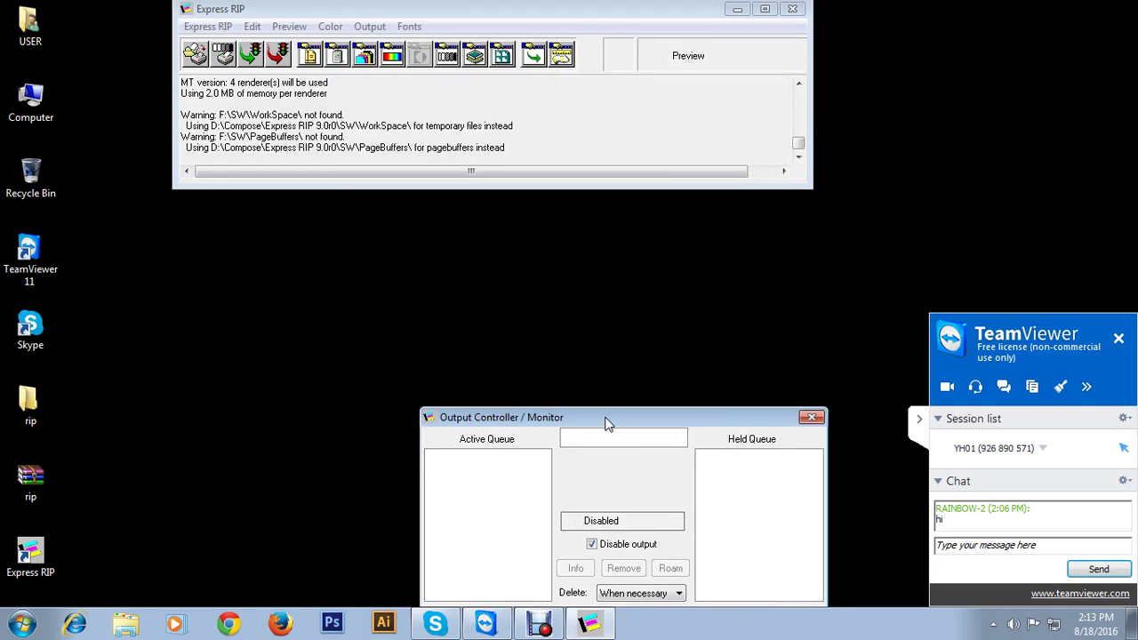
{"action": "left_click_drag", "start_coordinate": [607, 424], "coordinate": [592, 222]}
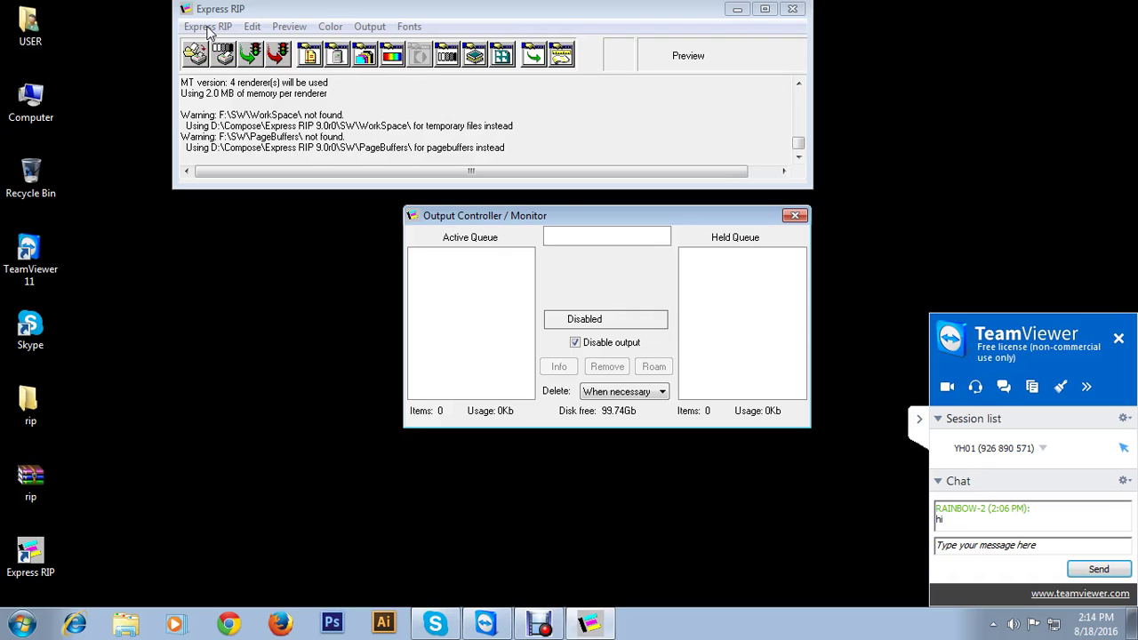
{"action": "left_click_drag", "start_coordinate": [290, 5], "coordinate": [286, 24]}
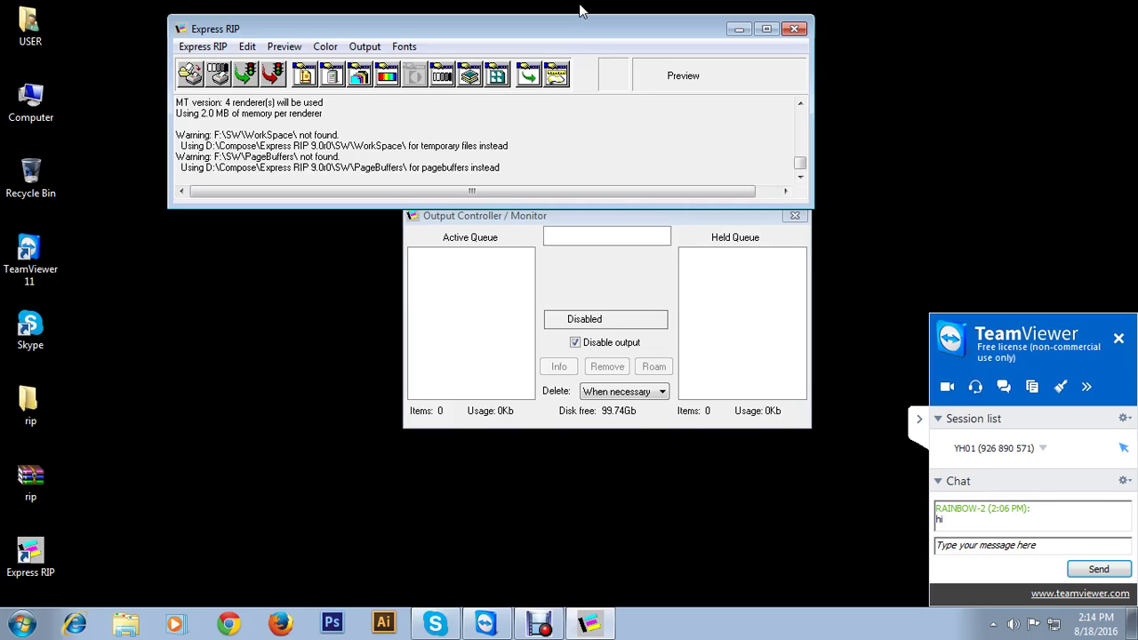
Review the page setups in the Page Setup Manager and the TIFF separation styles in the Separations Manager
{"action": "left_click", "coordinate": [302, 75]}
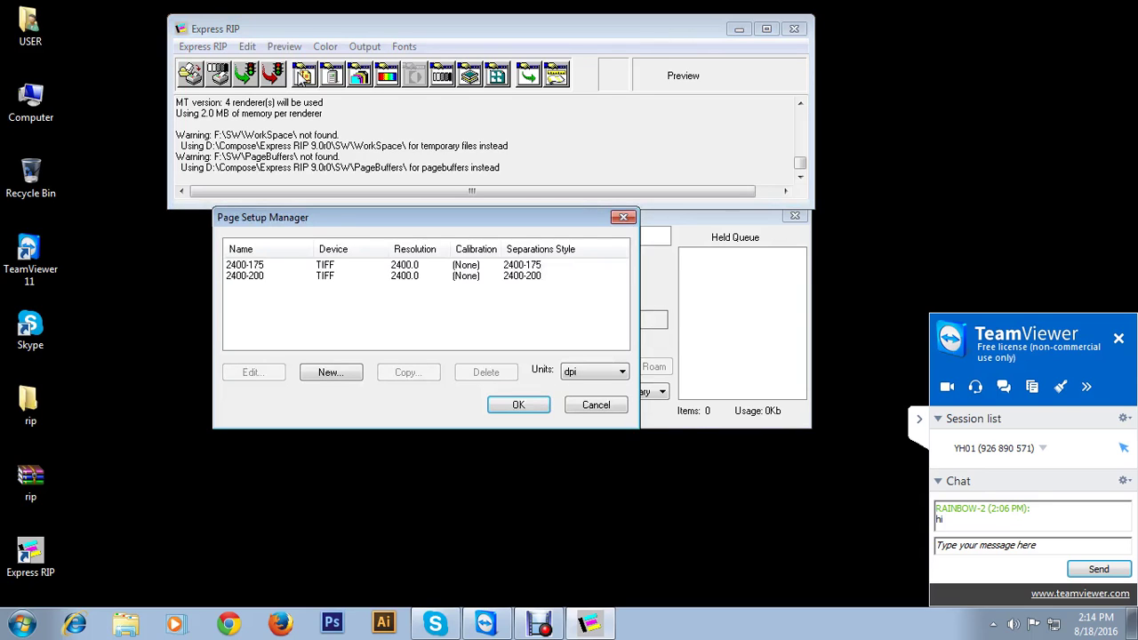
{"action": "left_click", "coordinate": [517, 403]}
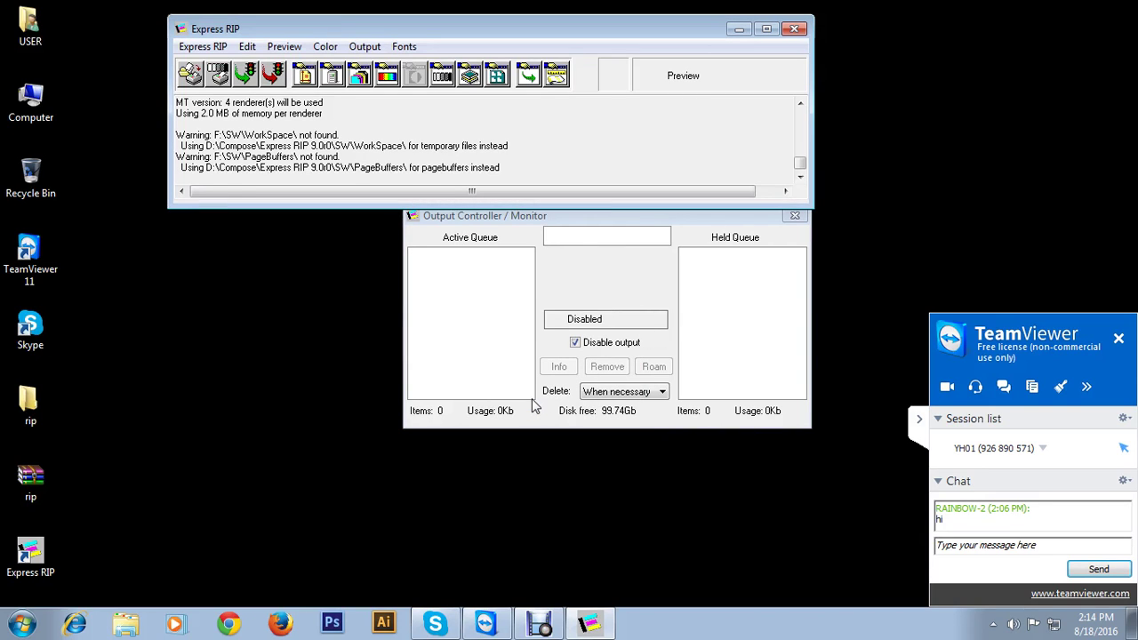
{"action": "left_click", "coordinate": [309, 75]}
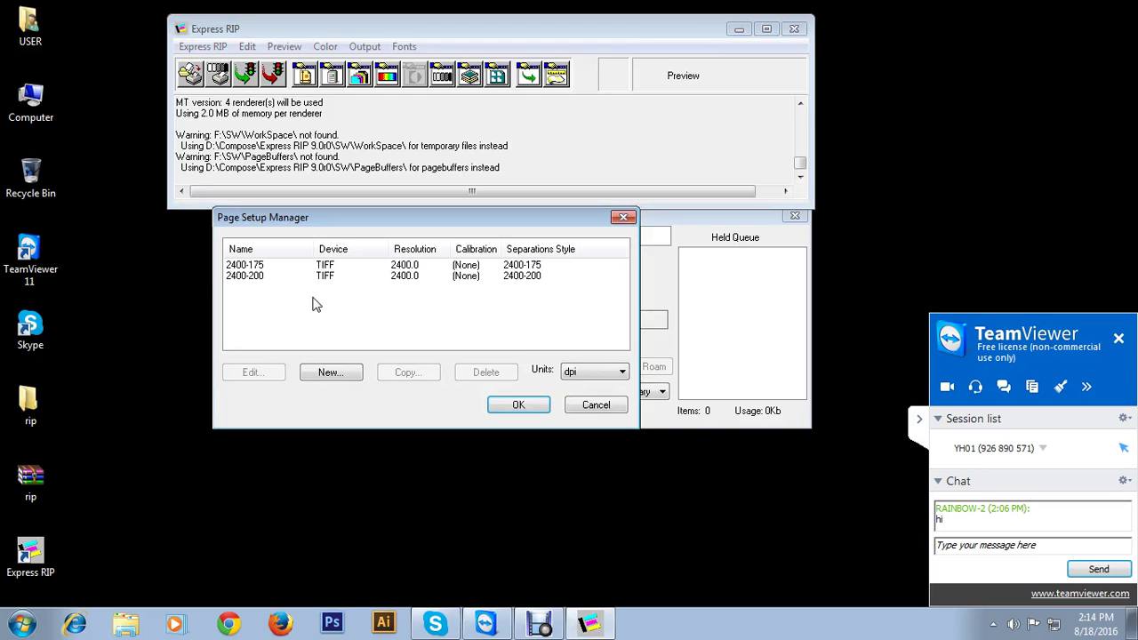
{"action": "left_click", "coordinate": [594, 405]}
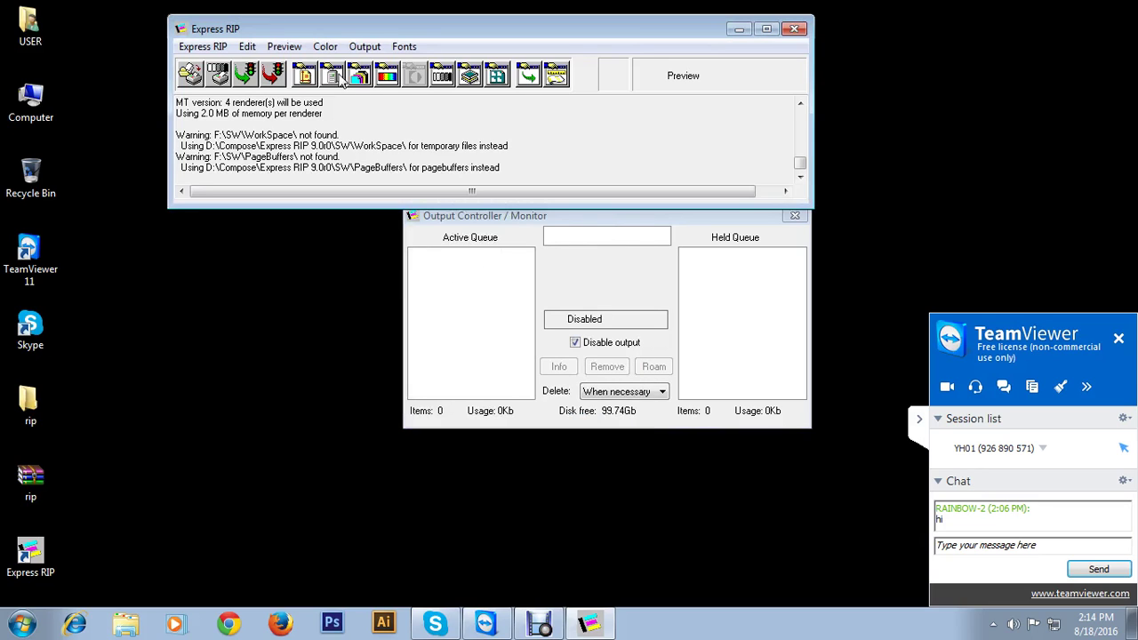
{"action": "left_click", "coordinate": [360, 77]}
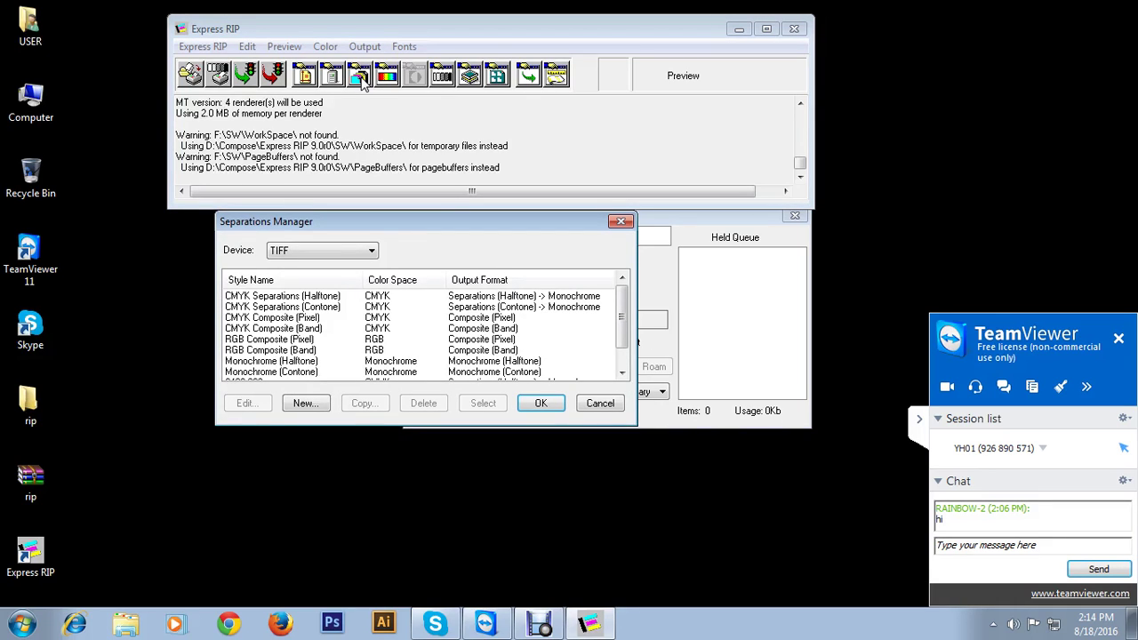
{"action": "scroll", "coordinate": [621, 365], "scroll_direction": "down", "scroll_amount": 1}
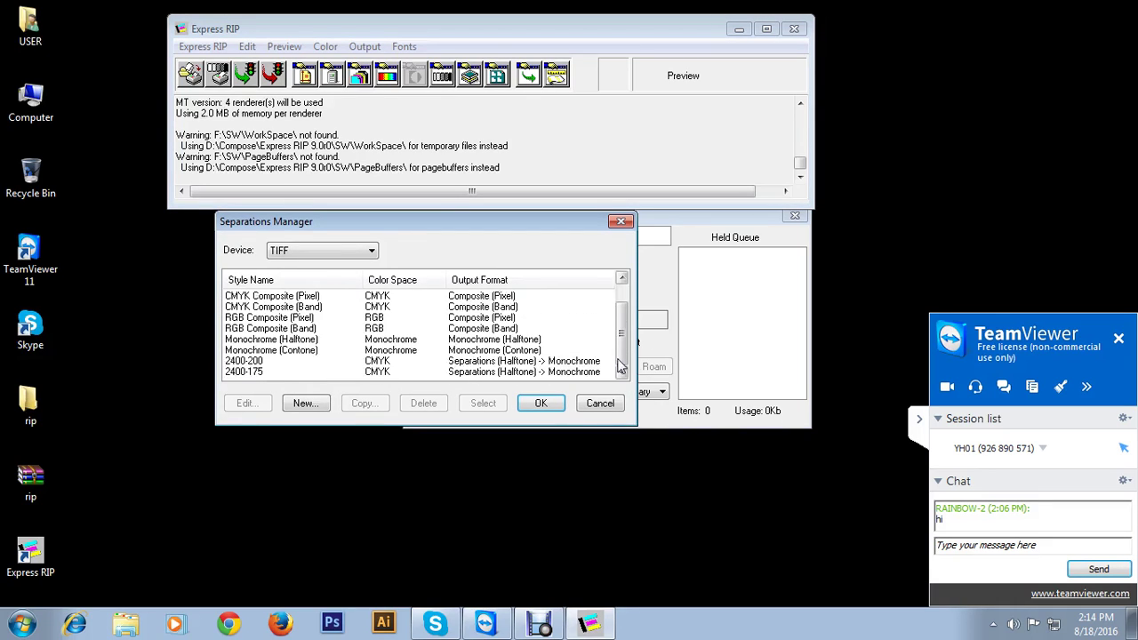
{"action": "left_click", "coordinate": [552, 404]}
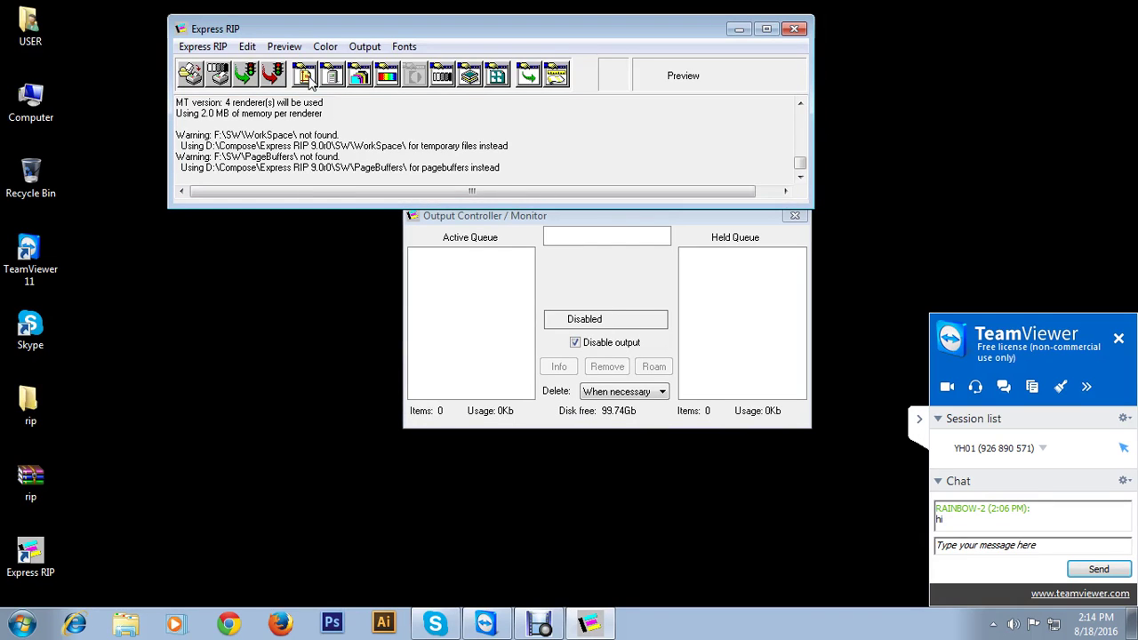
Examine the 2400-200 separation style's screen frequency for the 2400 dpi resolution, and leave the style and the Separations Manager without saving
{"action": "left_click", "coordinate": [359, 76]}
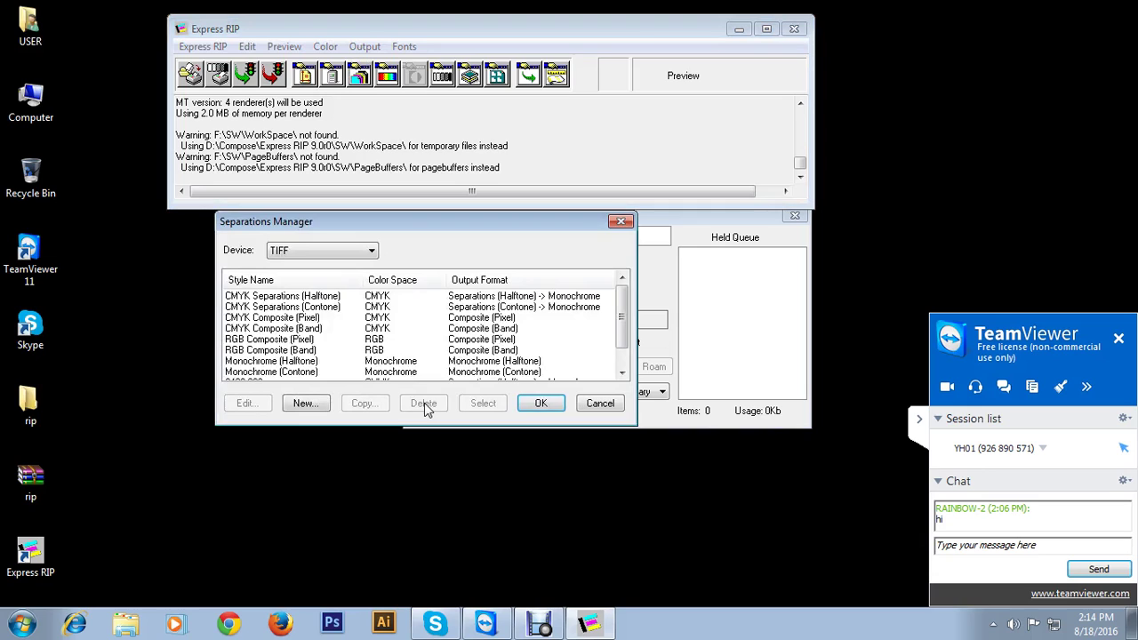
{"action": "left_click", "coordinate": [625, 367]}
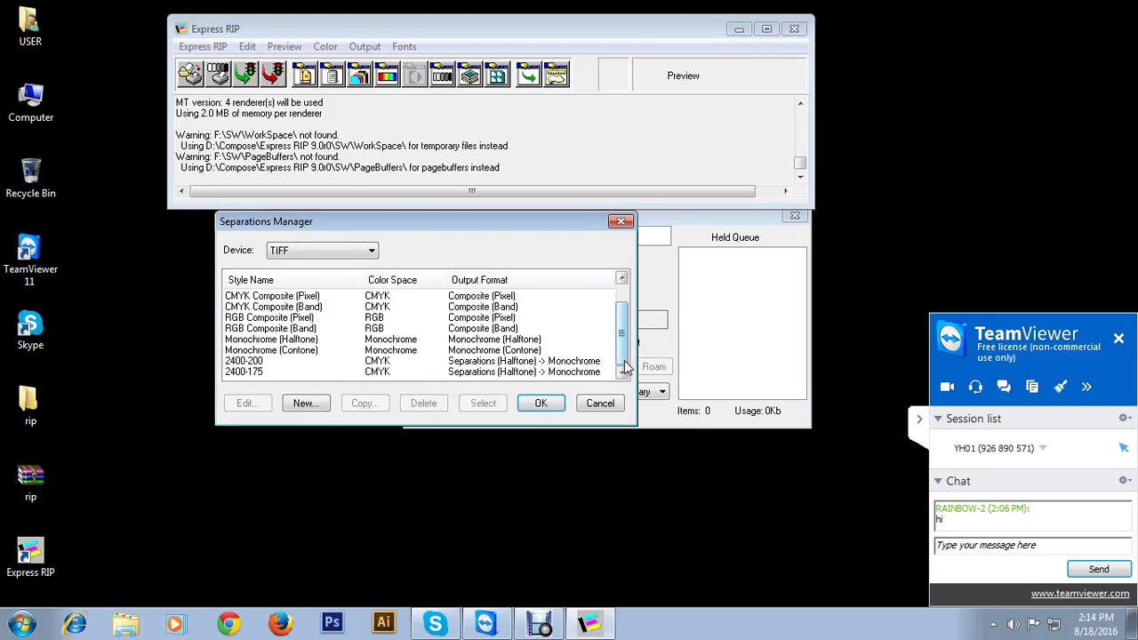
{"action": "double_click", "coordinate": [258, 362]}
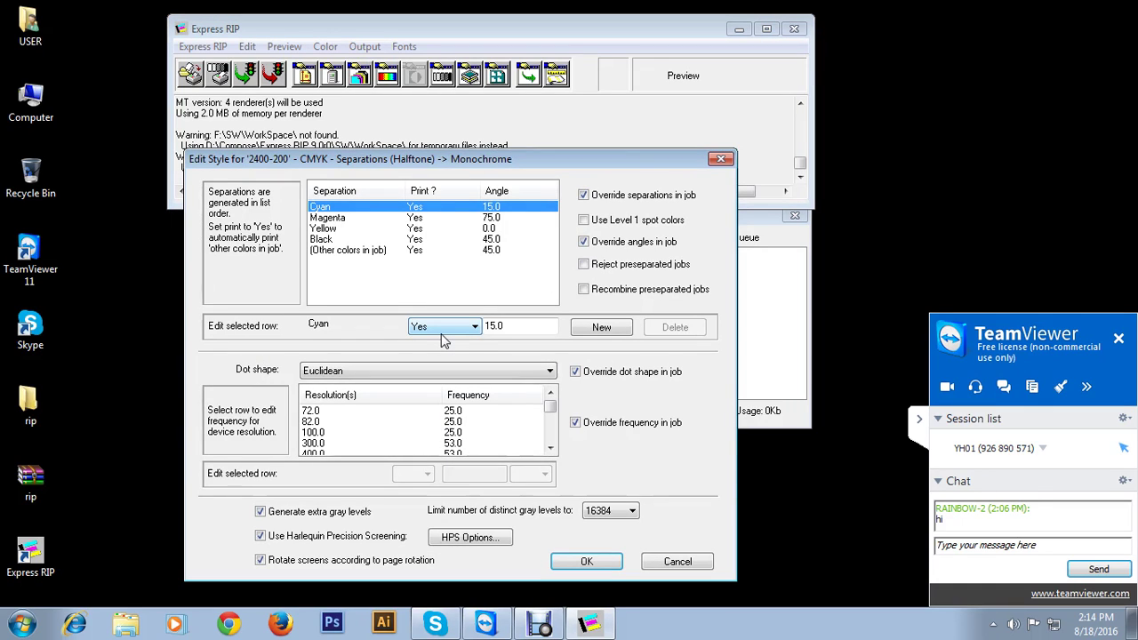
{"action": "left_click", "coordinate": [549, 443]}
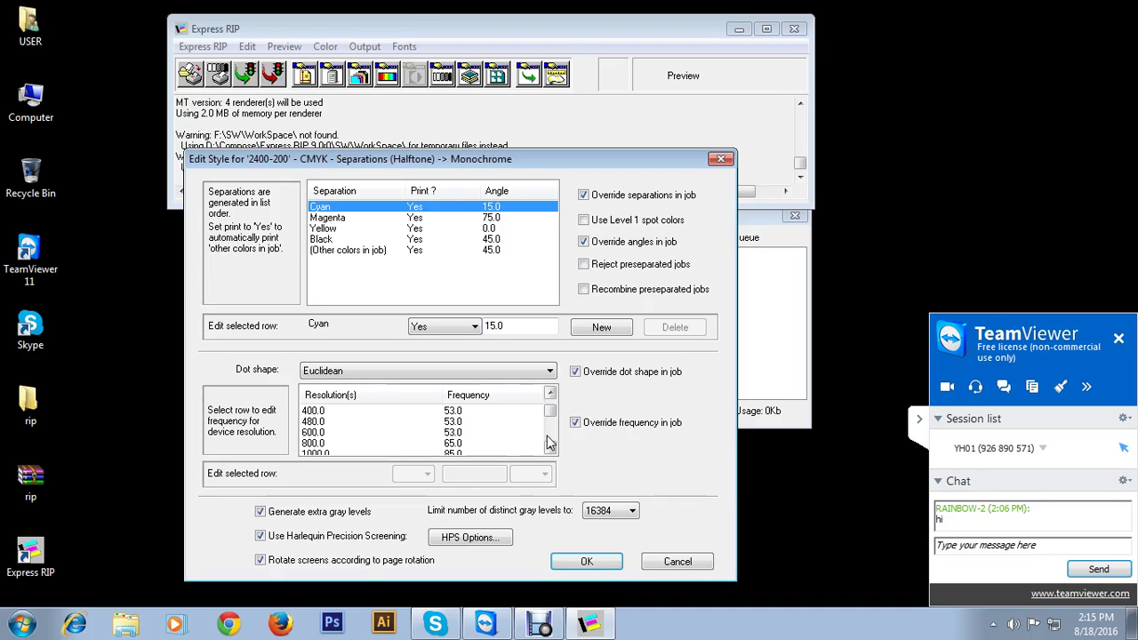
{"action": "left_click", "coordinate": [550, 442]}
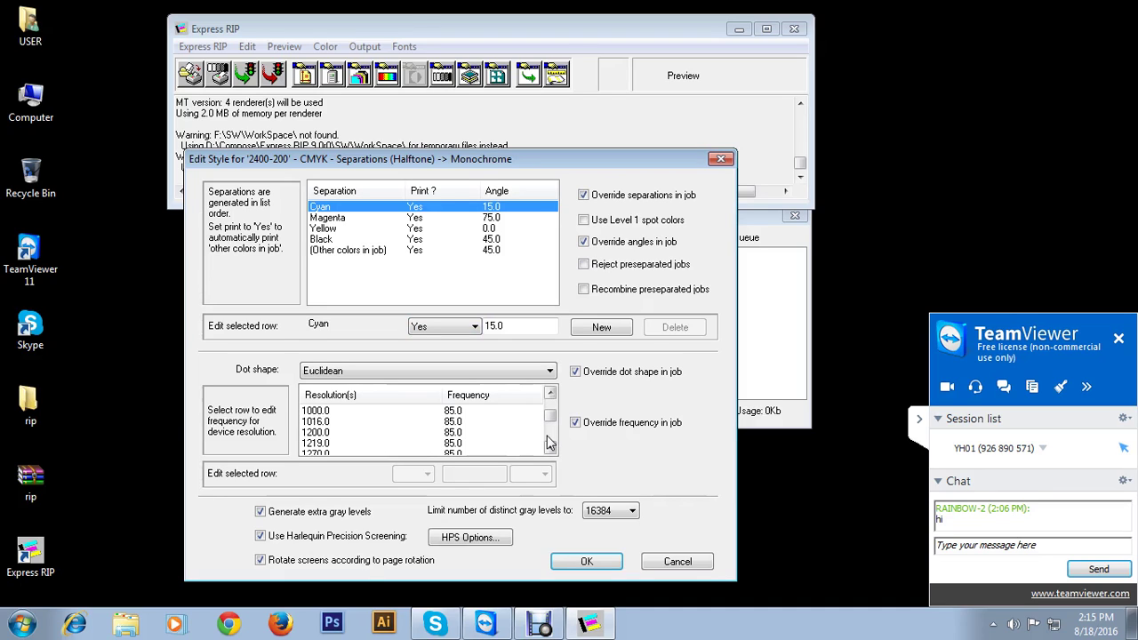
{"action": "left_click", "coordinate": [550, 442]}
{"action": "left_click", "coordinate": [550, 442]}
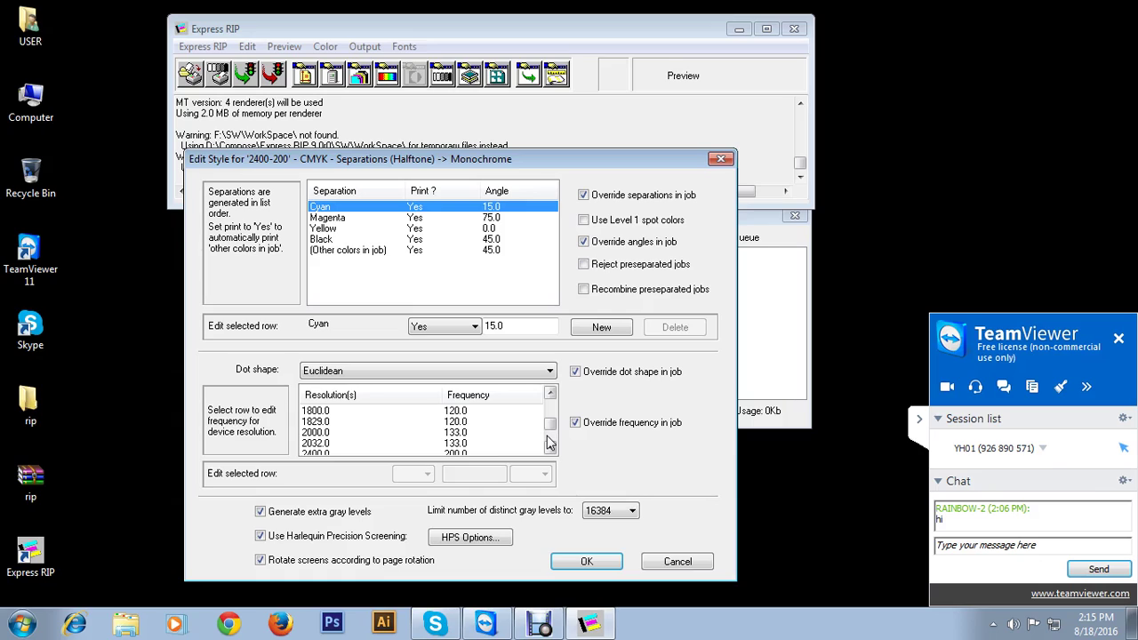
{"action": "left_click", "coordinate": [549, 442]}
{"action": "left_click", "coordinate": [449, 411]}
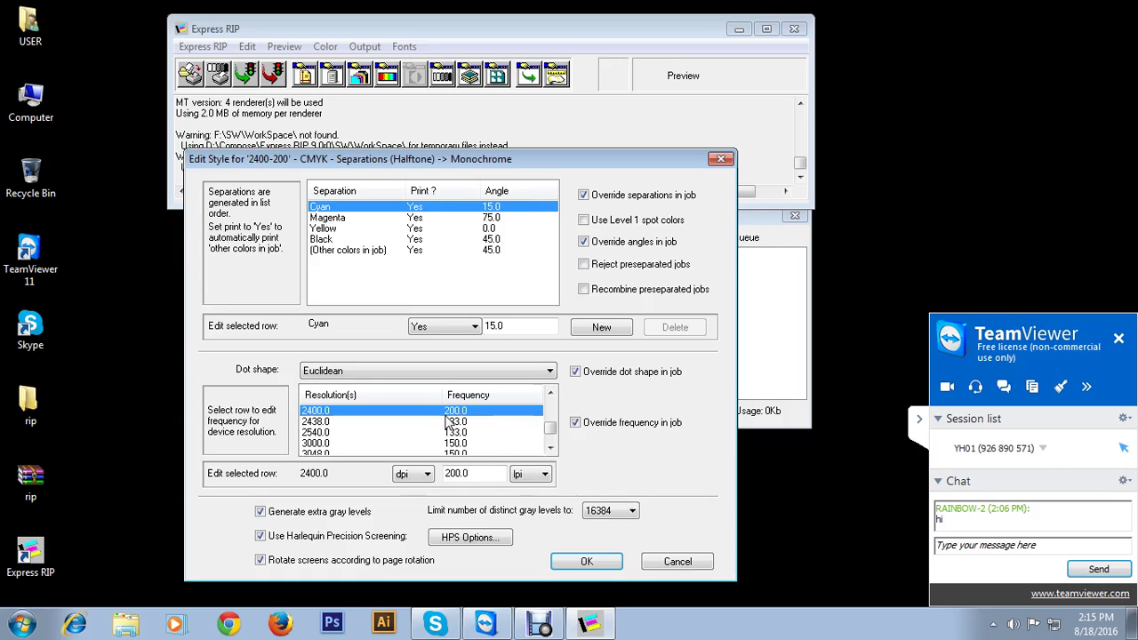
{"action": "left_click", "coordinate": [669, 562]}
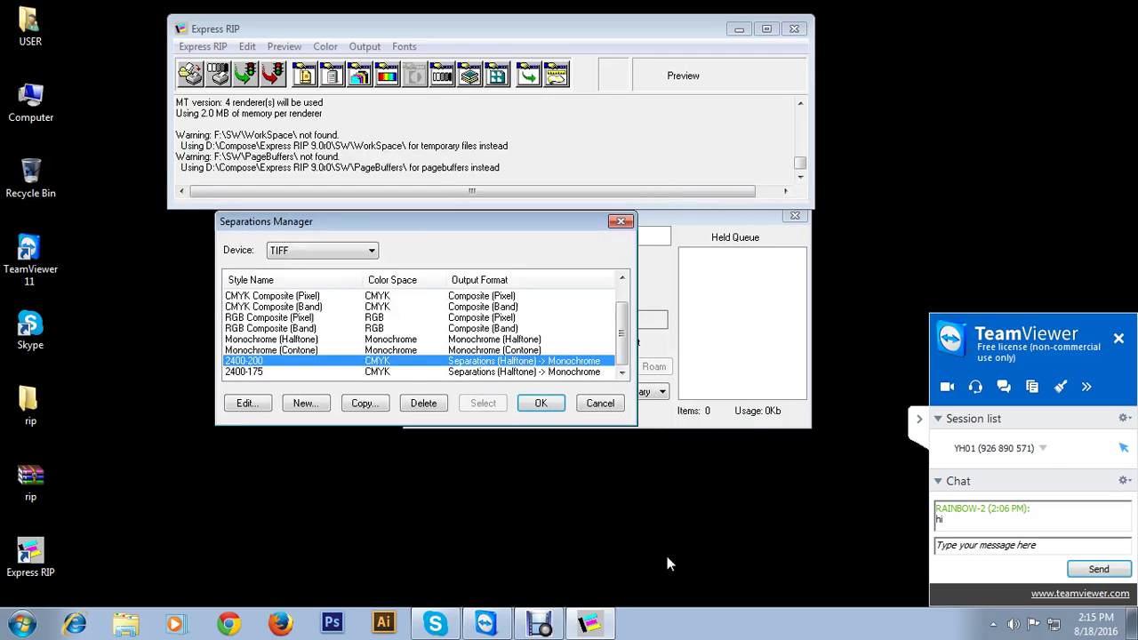
{"action": "left_click", "coordinate": [600, 401]}
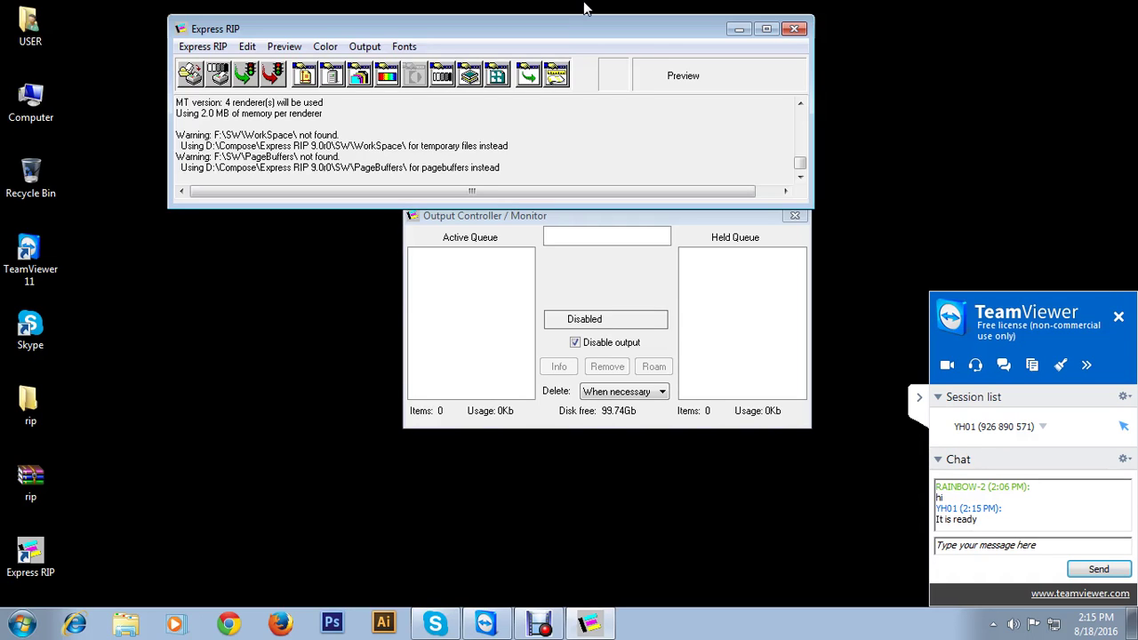
Send the chat messages "ok thanks brother ... great work" and "could I check now ?" to the remote technician in TeamViewer
{"action": "left_click", "coordinate": [1078, 546]}
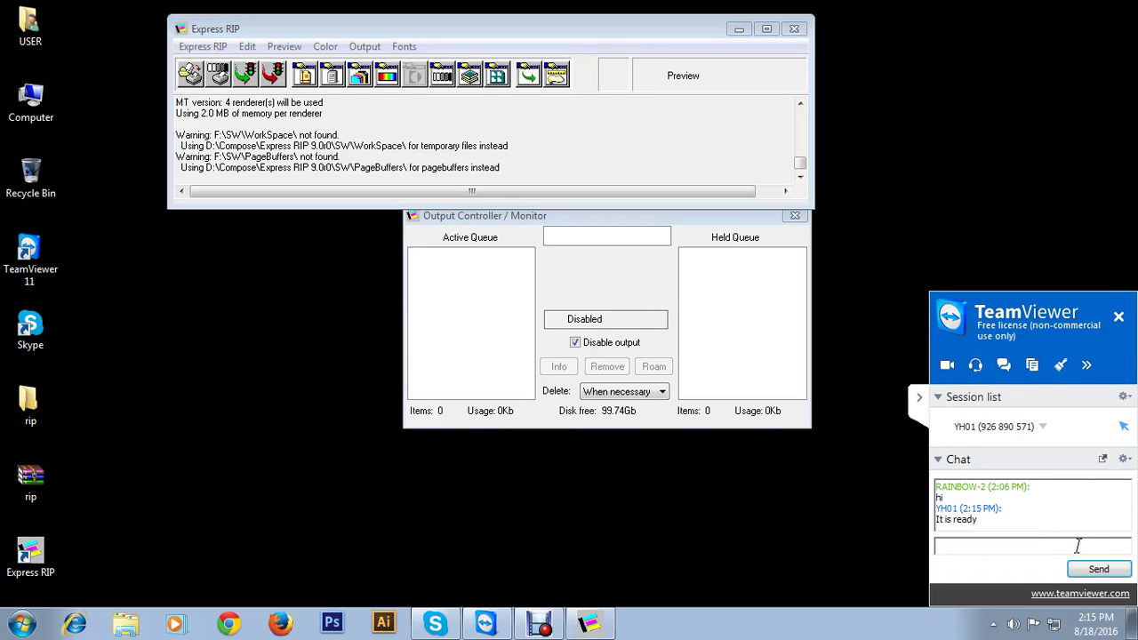
{"action": "type", "text": "ok thanks brother ... great work"}
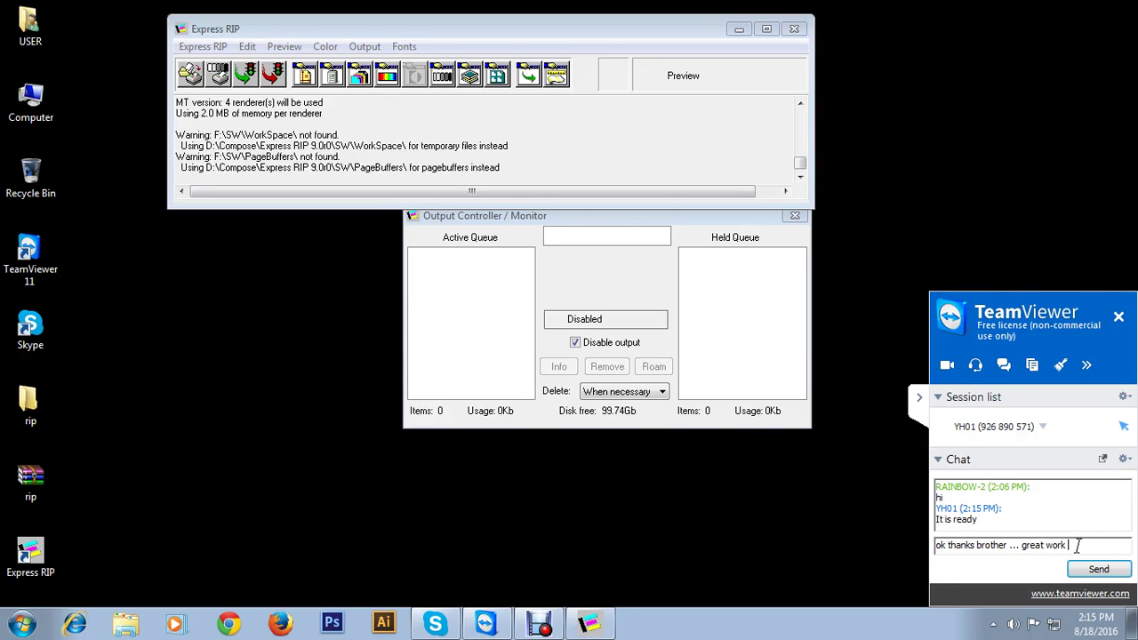
{"action": "key", "text": "Return"}
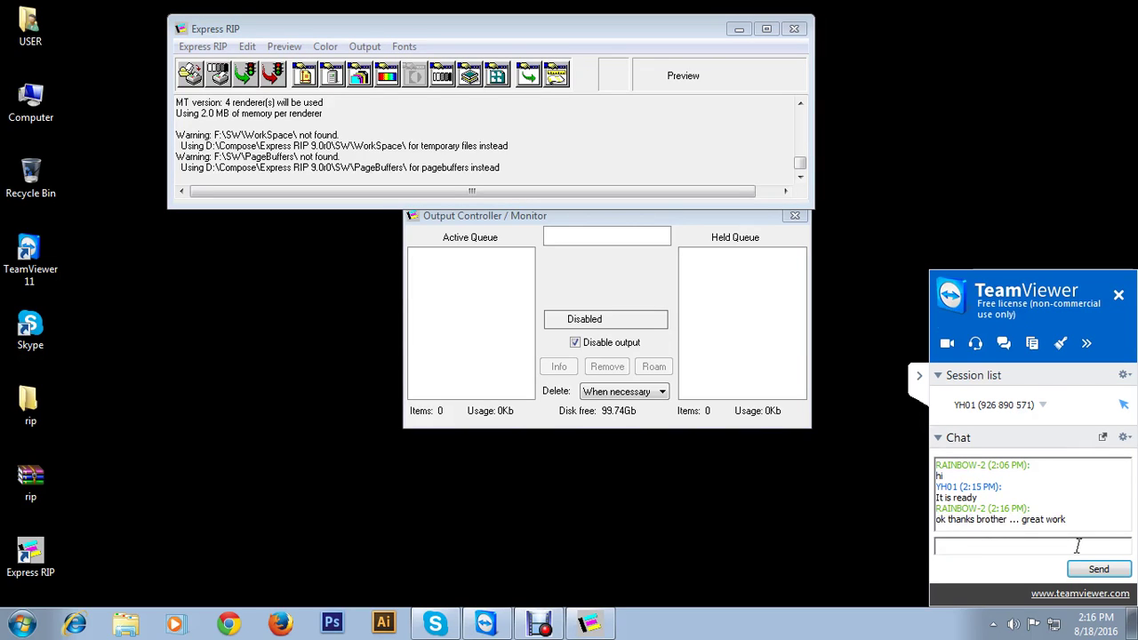
{"action": "type", "text": "could I check now ?"}
{"action": "key", "text": "Return"}
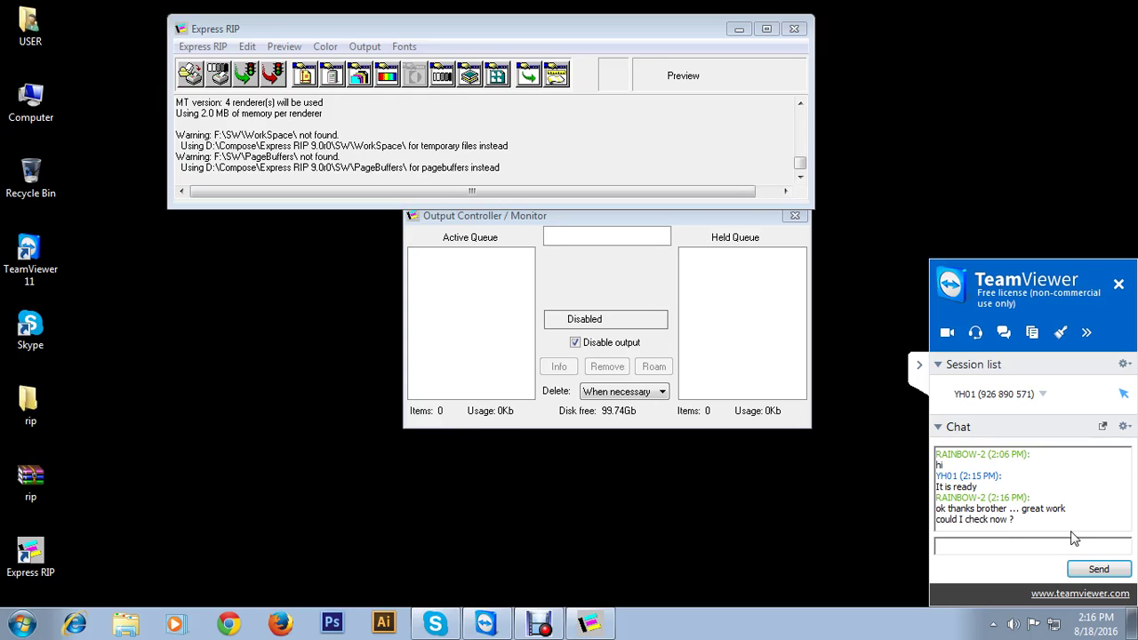
Check the page setups in Express RIP's Page Setup Manager and cancel out of it
{"action": "left_click", "coordinate": [201, 46]}
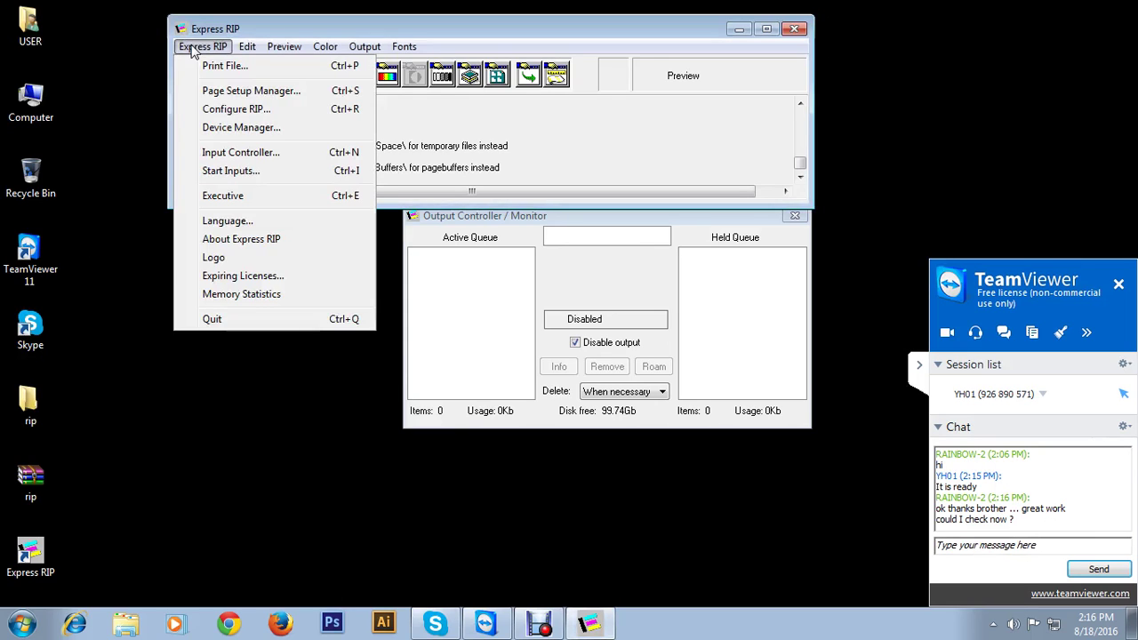
{"action": "left_click", "coordinate": [246, 91]}
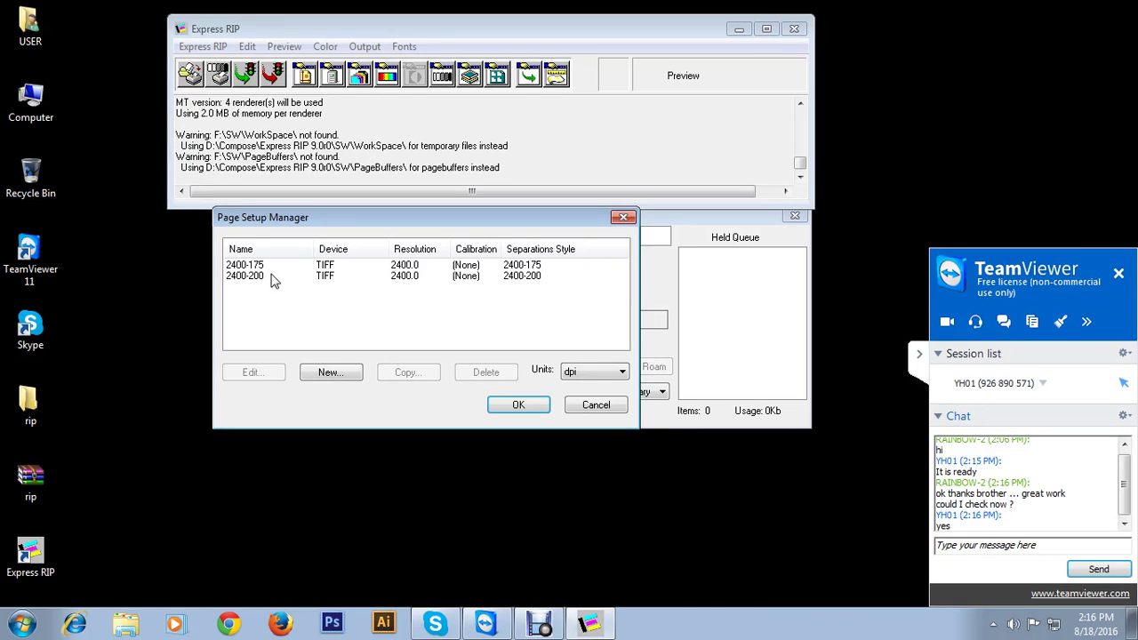
{"action": "left_click", "coordinate": [597, 410]}
Reply "ok thanks" to the remote technician in the TeamViewer chat
{"action": "left_click", "coordinate": [940, 547]}
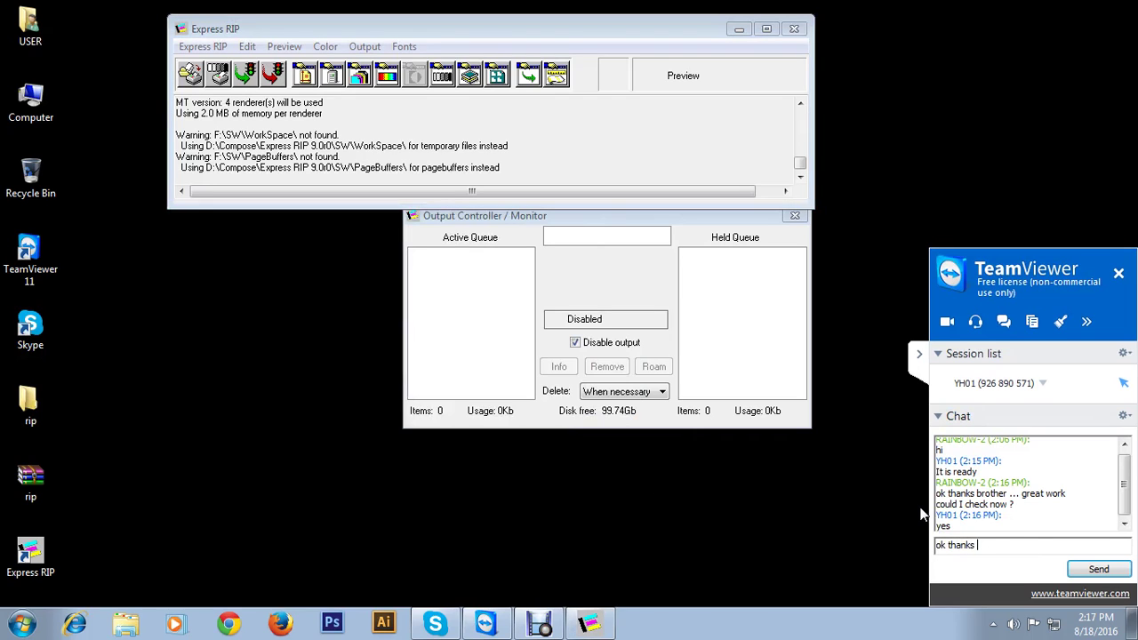
{"action": "type", "text": "ok thanks"}
{"action": "key", "text": "Return"}
Open the 2400-200 page setup in Page Setup Manager and check its style in the Separations Manager
{"action": "left_click", "coordinate": [202, 46]}
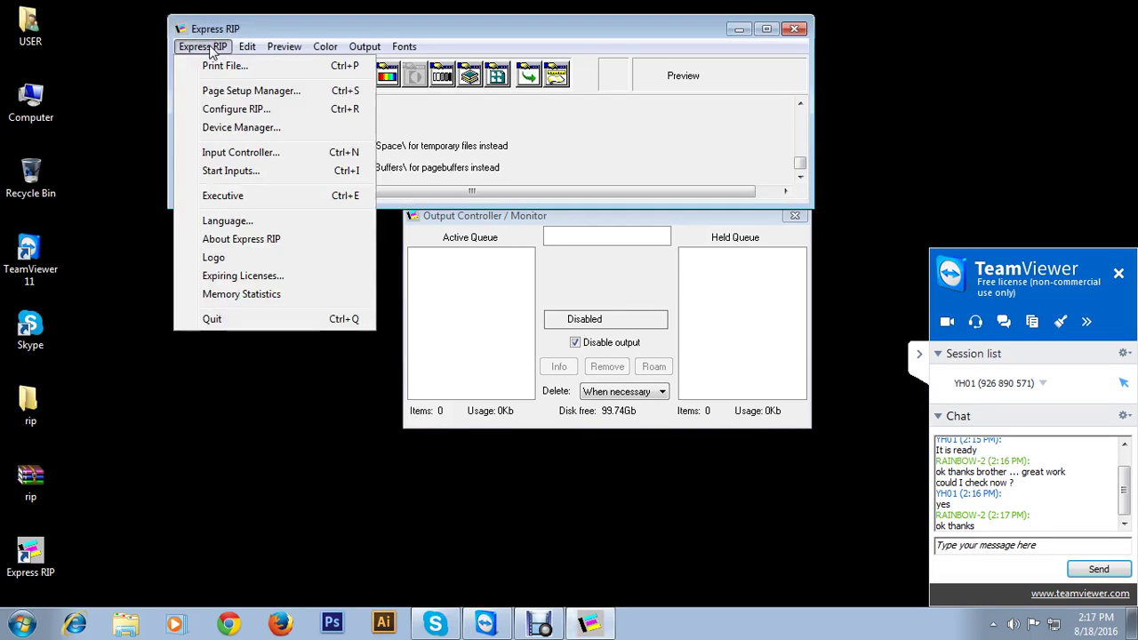
{"action": "left_click", "coordinate": [223, 92]}
{"action": "double_click", "coordinate": [281, 276]}
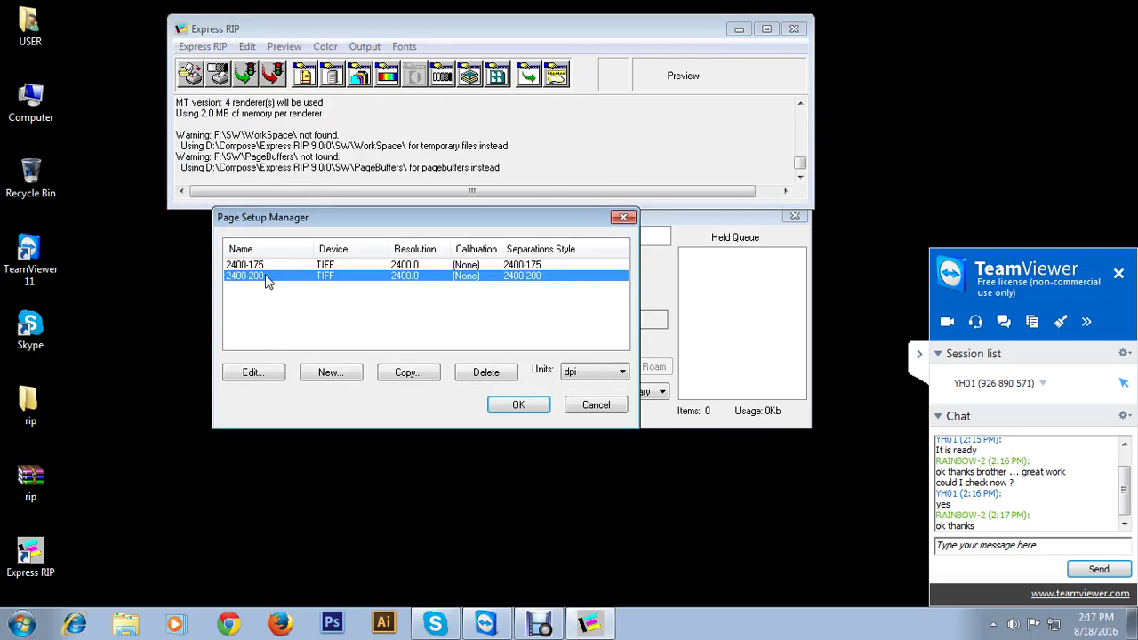
{"action": "left_click", "coordinate": [430, 209]}
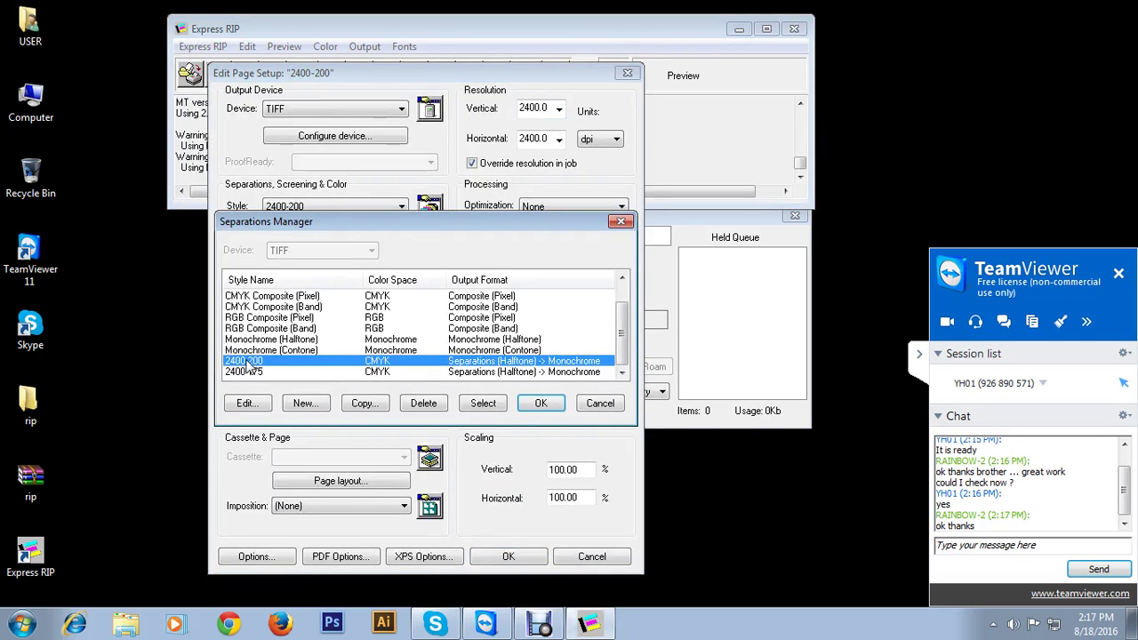
{"action": "left_click", "coordinate": [543, 402]}
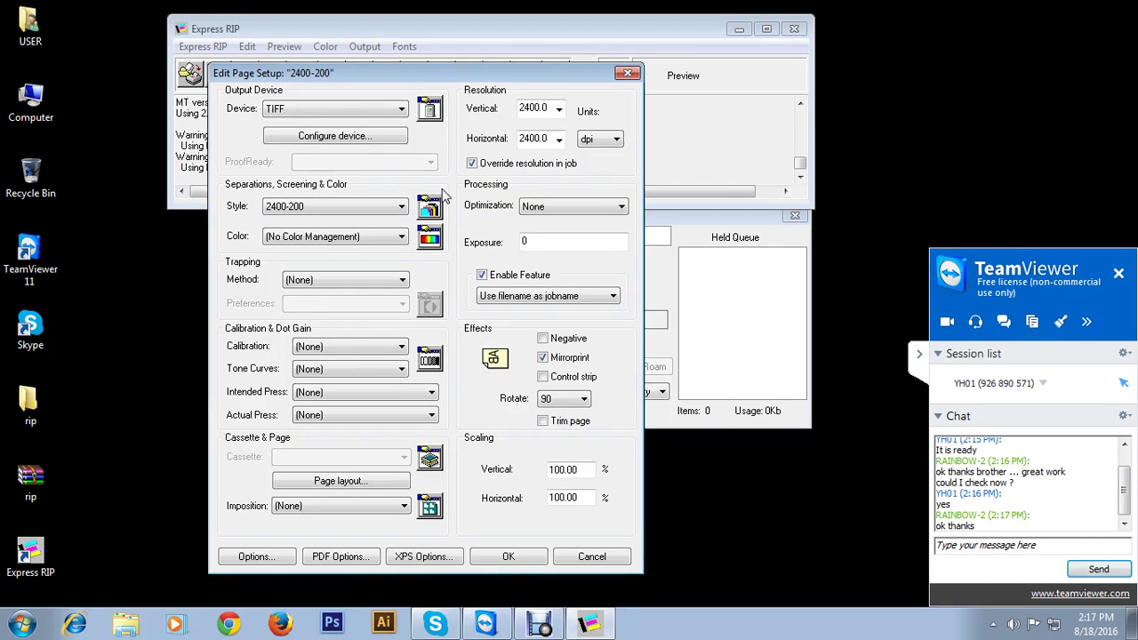
Examine the 2400-200 separation style's angles, dot shape and screen frequency, and close the style and page setup
{"action": "left_click", "coordinate": [430, 212]}
{"action": "left_click", "coordinate": [251, 404]}
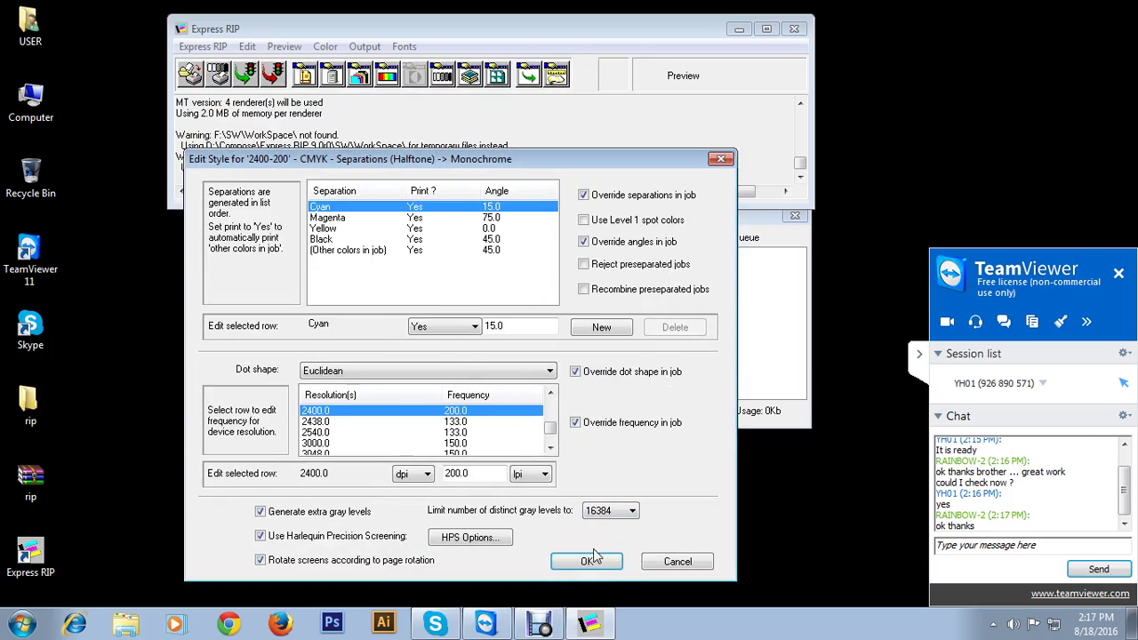
{"action": "left_click", "coordinate": [590, 561]}
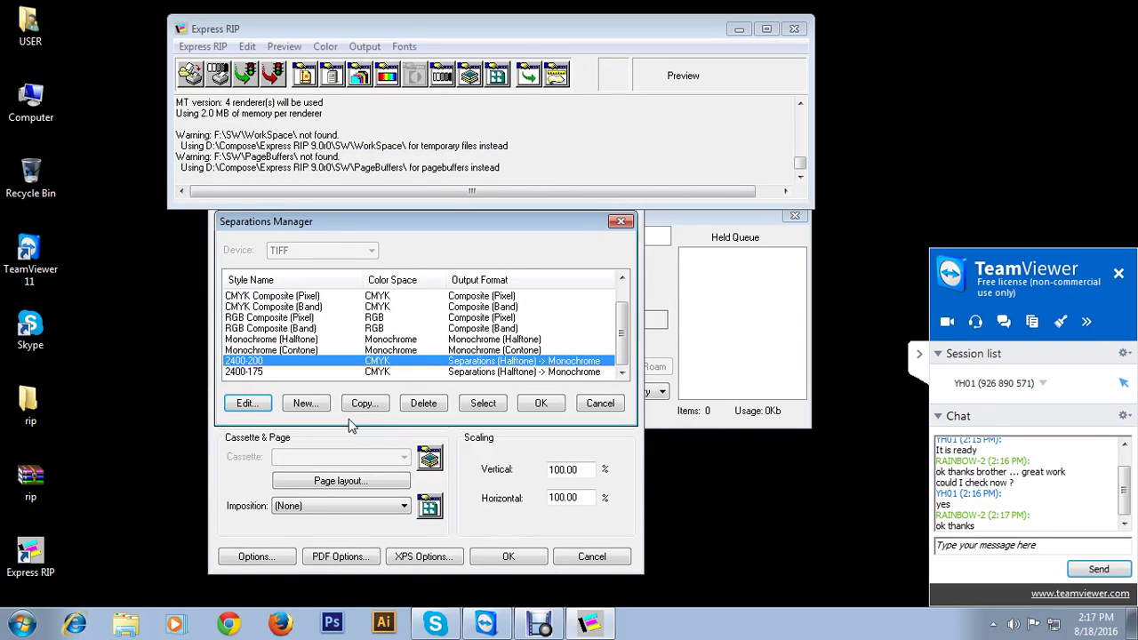
{"action": "left_click", "coordinate": [247, 403]}
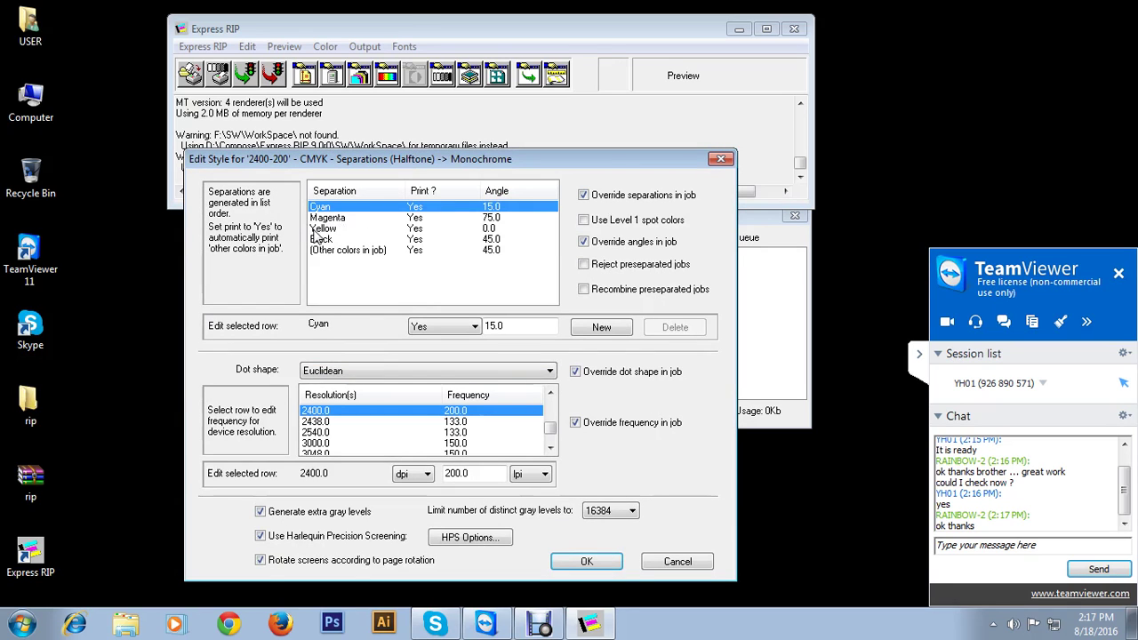
{"action": "left_click", "coordinate": [676, 562]}
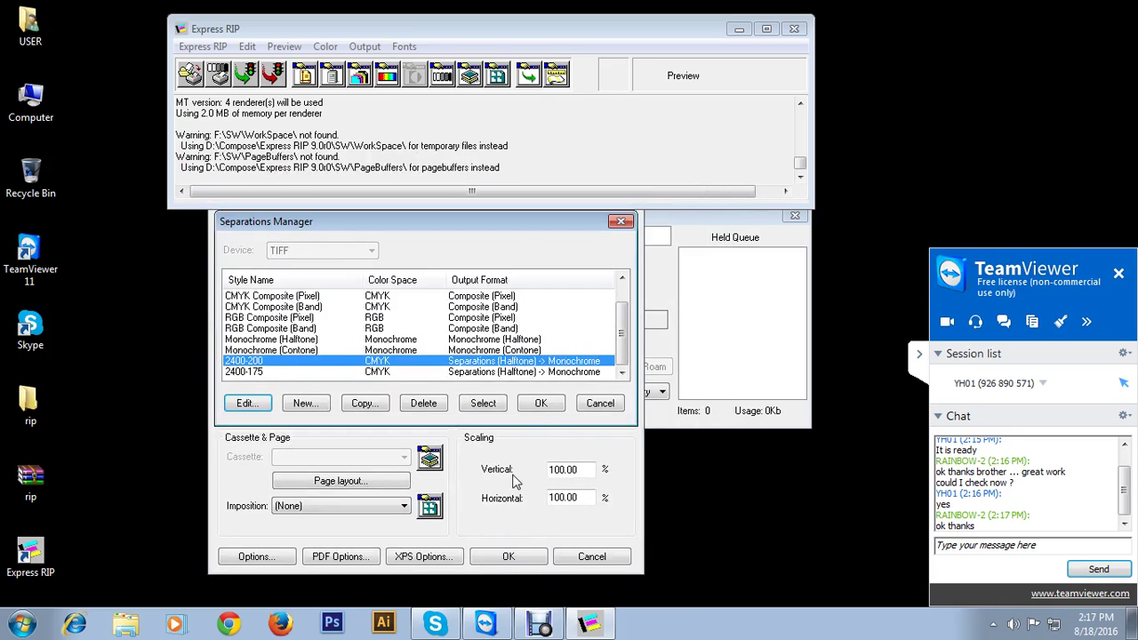
{"action": "left_click", "coordinate": [539, 405]}
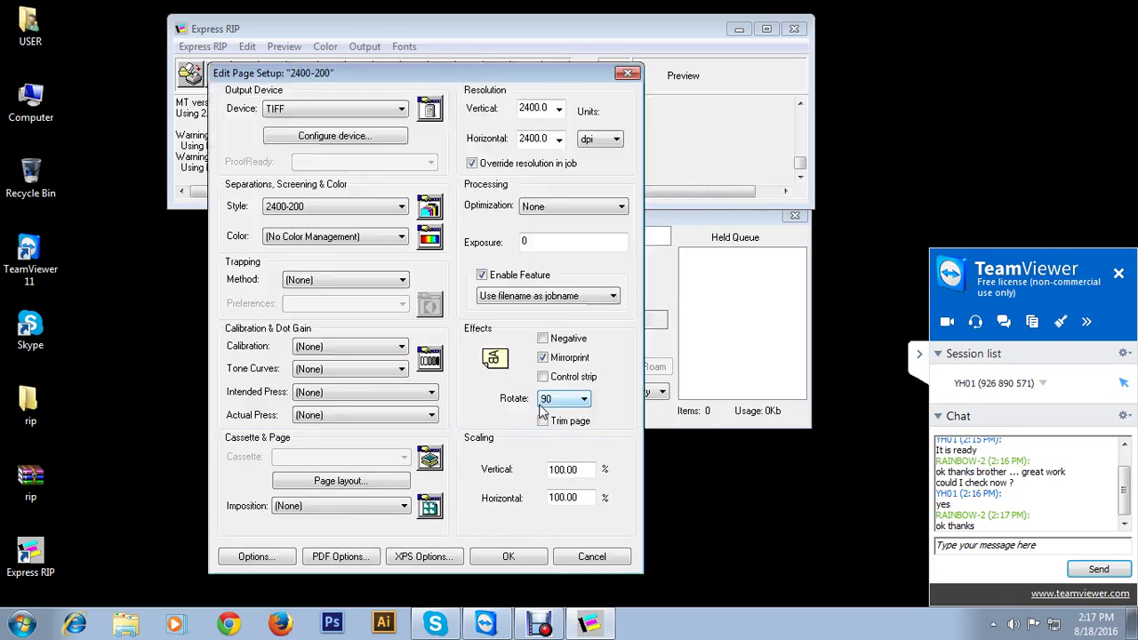
{"action": "left_click", "coordinate": [507, 554]}
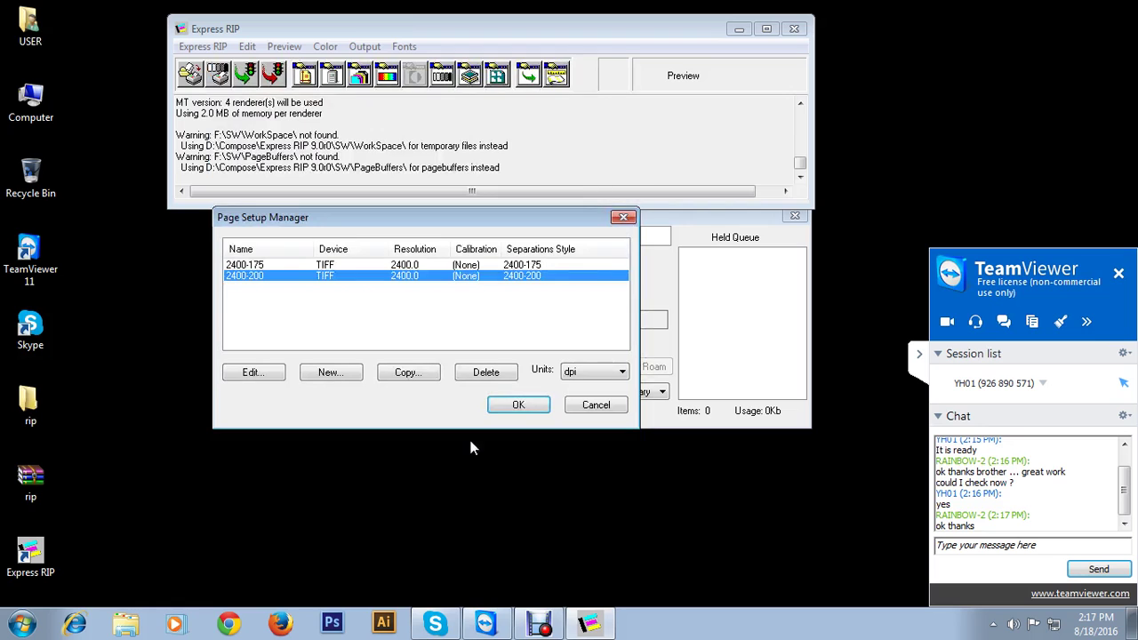
Examine the 2400-175 page setup and its separation style, and accept the Page Setup Manager
{"action": "double_click", "coordinate": [268, 266]}
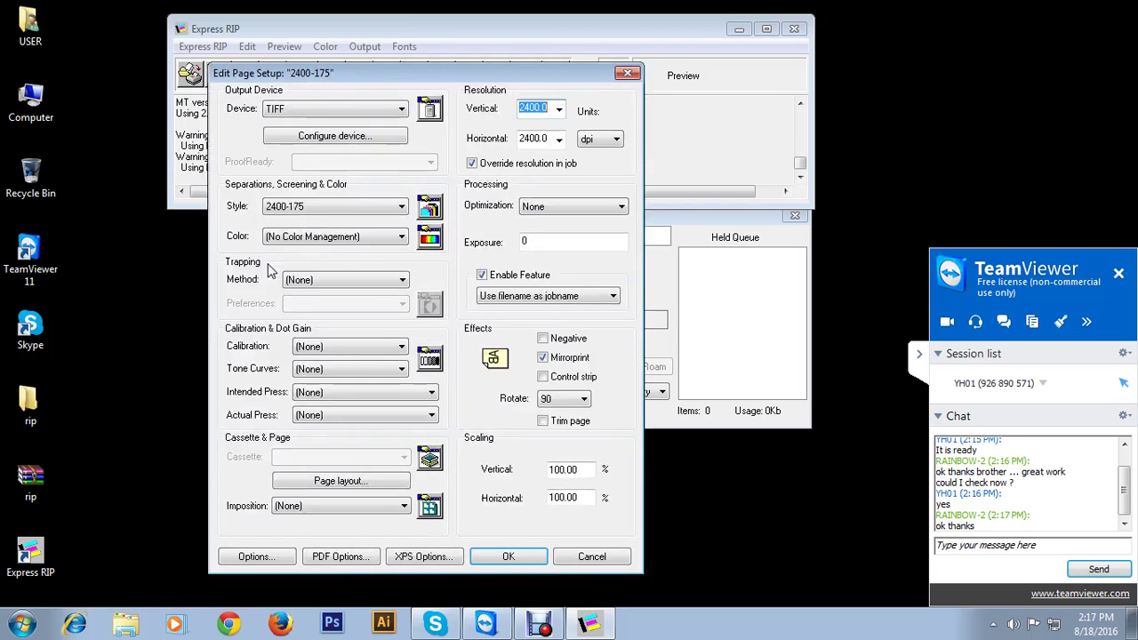
{"action": "left_click", "coordinate": [431, 209]}
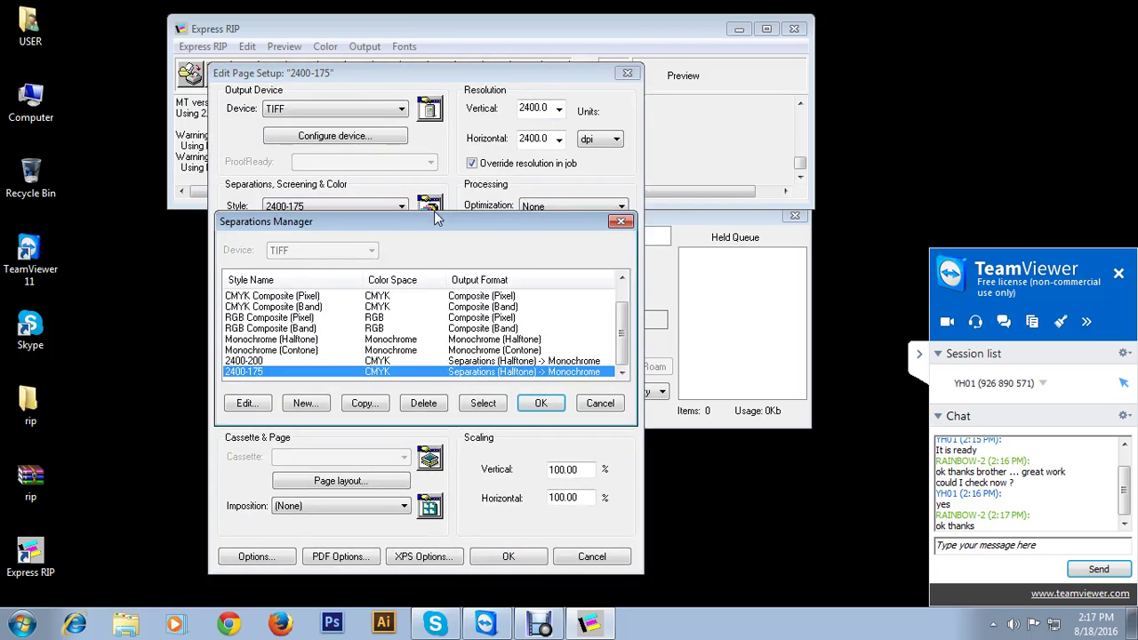
{"action": "left_click", "coordinate": [245, 404]}
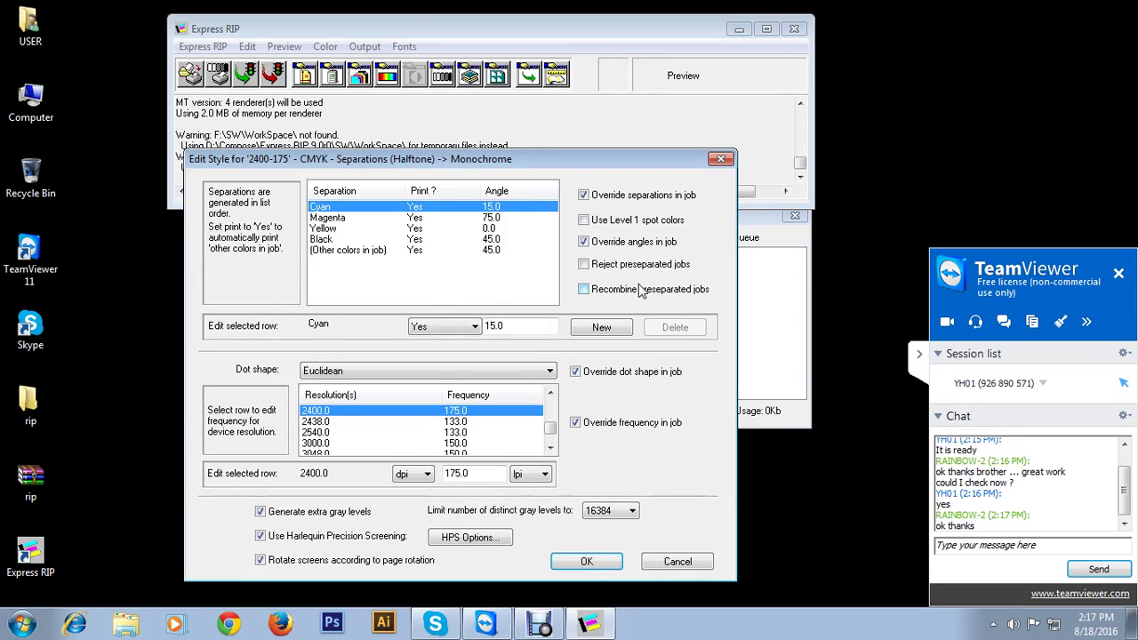
{"action": "left_click", "coordinate": [578, 561]}
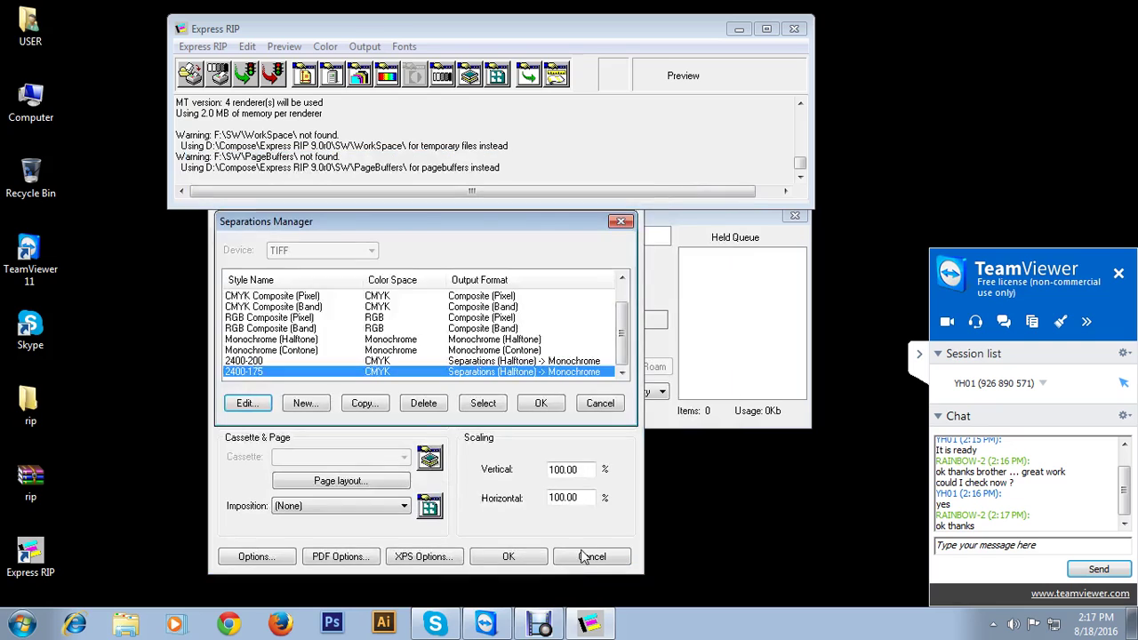
{"action": "left_click", "coordinate": [539, 403]}
{"action": "left_click", "coordinate": [520, 567]}
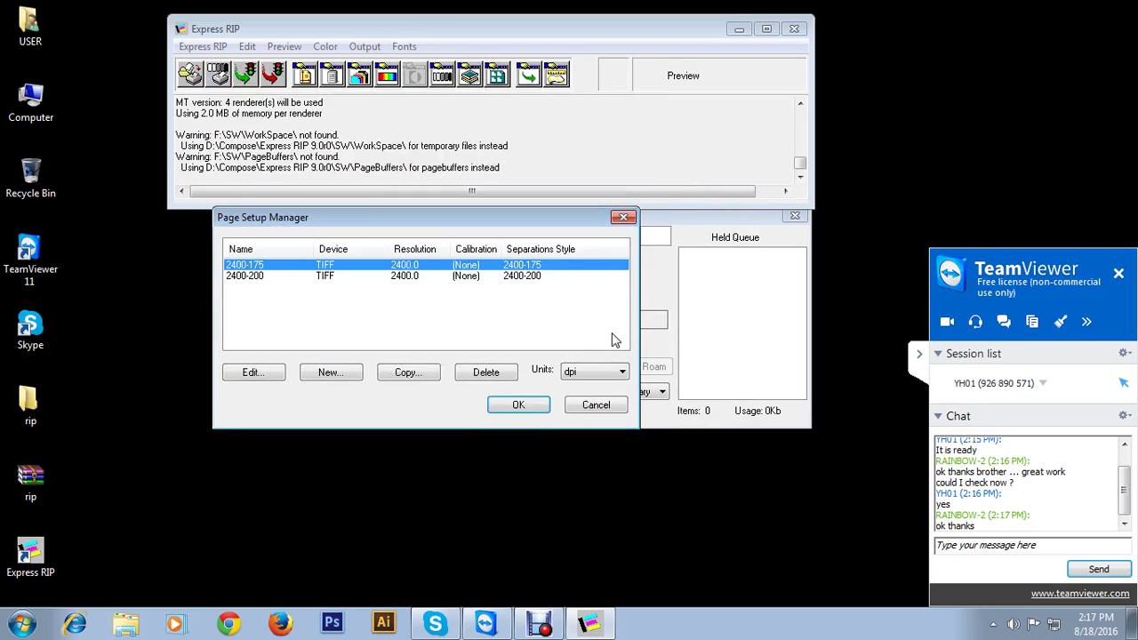
{"action": "left_click", "coordinate": [525, 411]}
Start printing a file and browse from the Documents library through Computer to Rainbow-01's network drive Y: for a printable file
{"action": "left_click", "coordinate": [203, 46]}
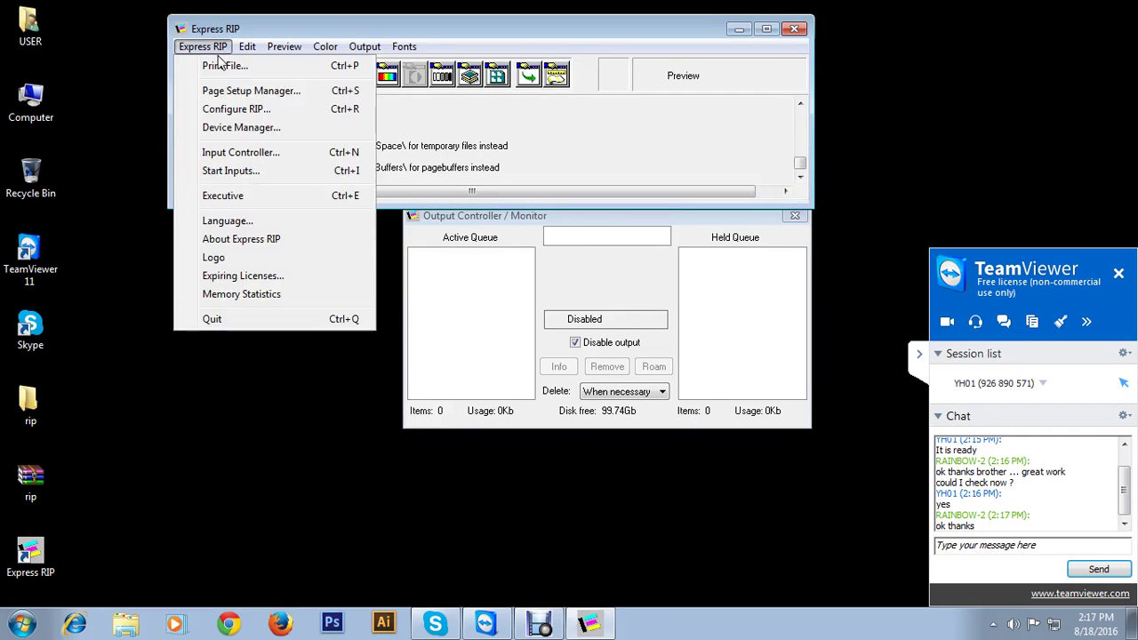
{"action": "left_click", "coordinate": [222, 65]}
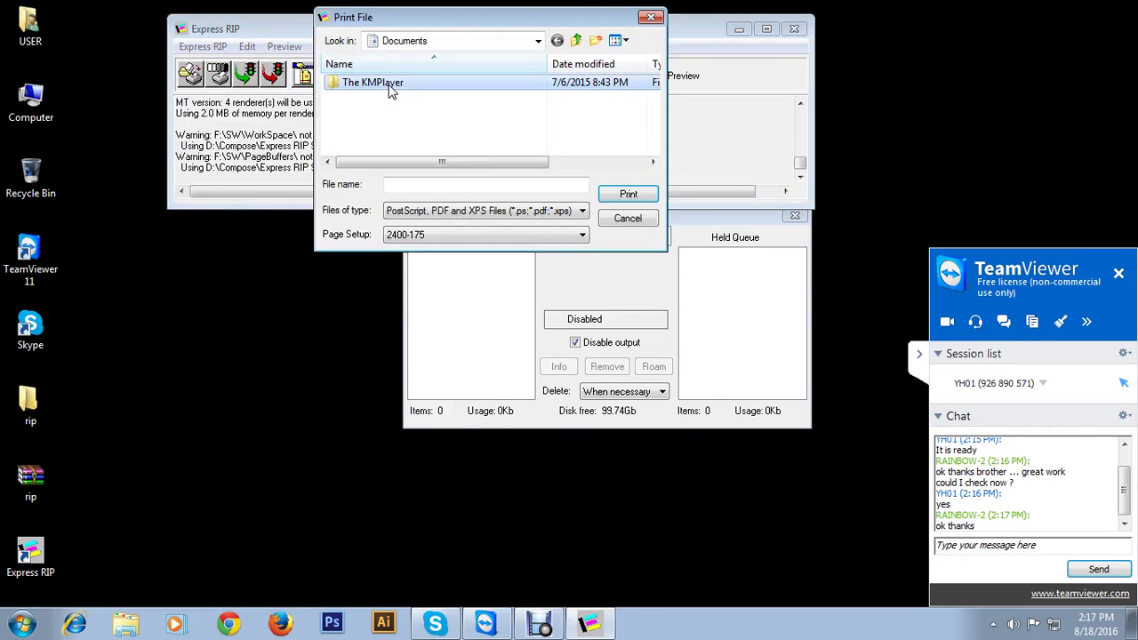
{"action": "double_click", "coordinate": [378, 83]}
{"action": "left_click", "coordinate": [576, 41]}
{"action": "left_click", "coordinate": [577, 41]}
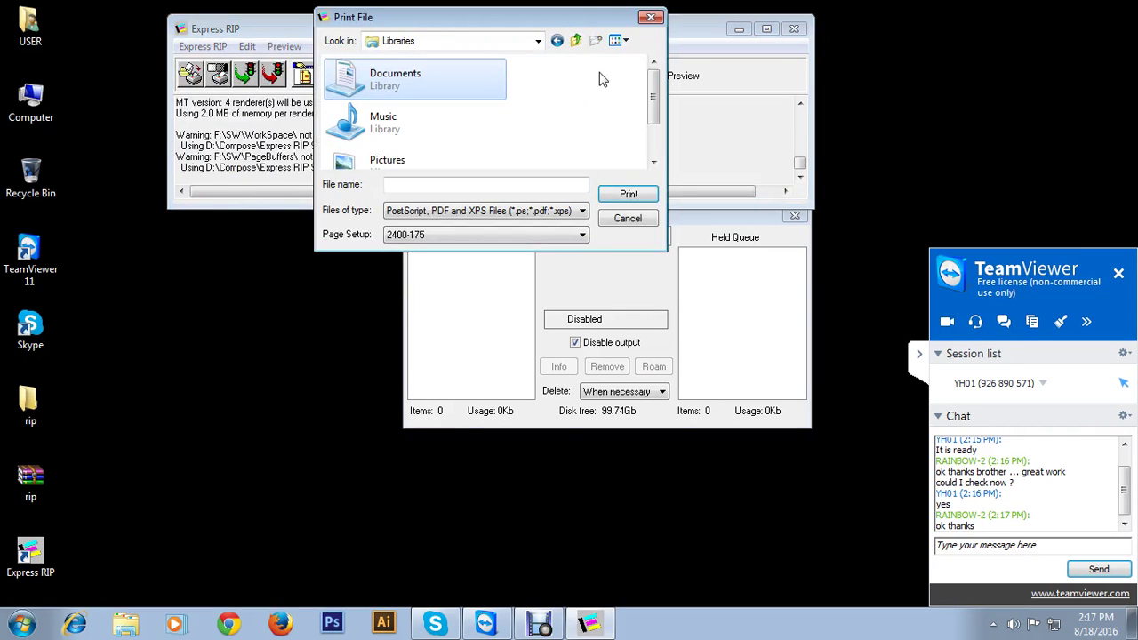
{"action": "left_click", "coordinate": [576, 40]}
{"action": "left_click_drag", "start_coordinate": [654, 91], "coordinate": [652, 131]}
{"action": "left_click", "coordinate": [654, 62]}
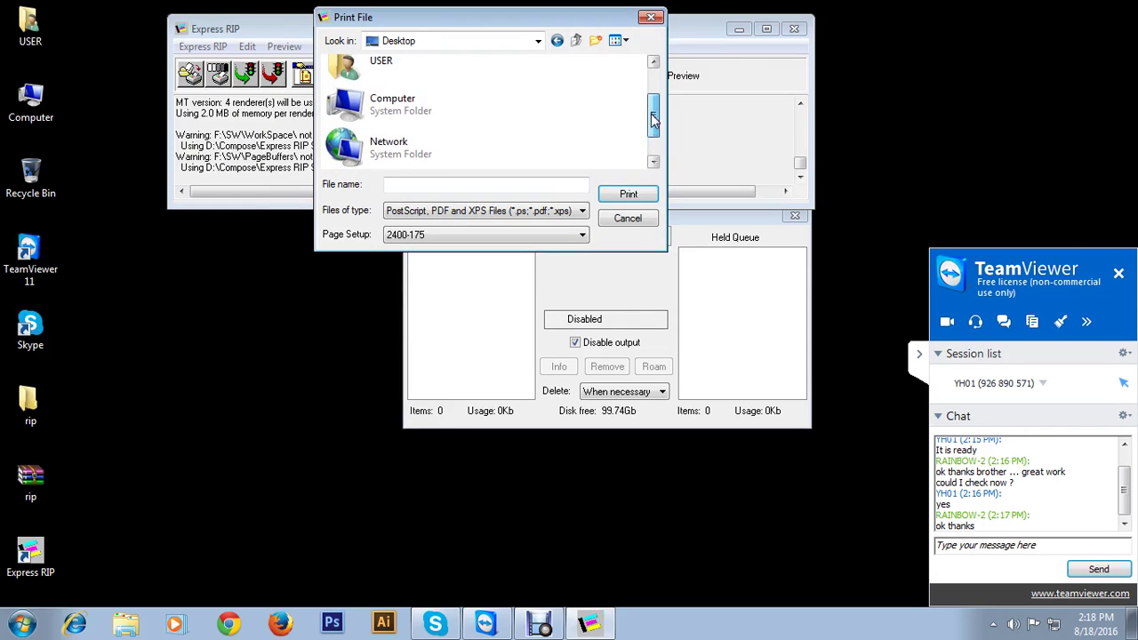
{"action": "double_click", "coordinate": [378, 117]}
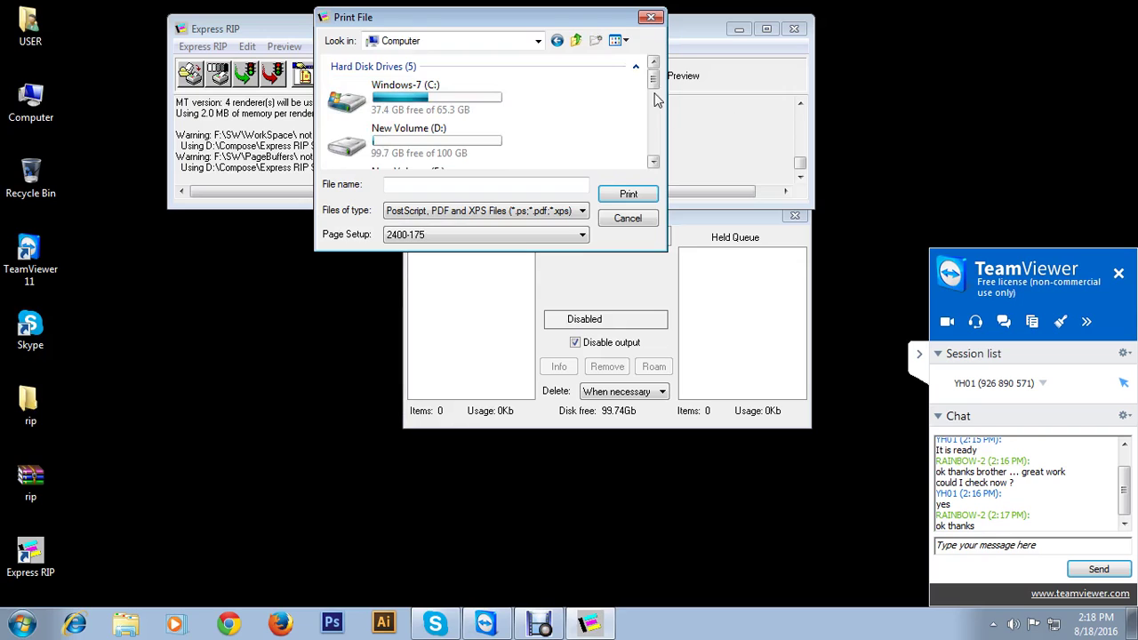
{"action": "mouse_move", "coordinate": [654, 70]}
{"action": "left_mouse_down"}
{"action": "mouse_move", "coordinate": [658, 118]}
{"action": "mouse_move", "coordinate": [652, 89]}
{"action": "left_mouse_up"}
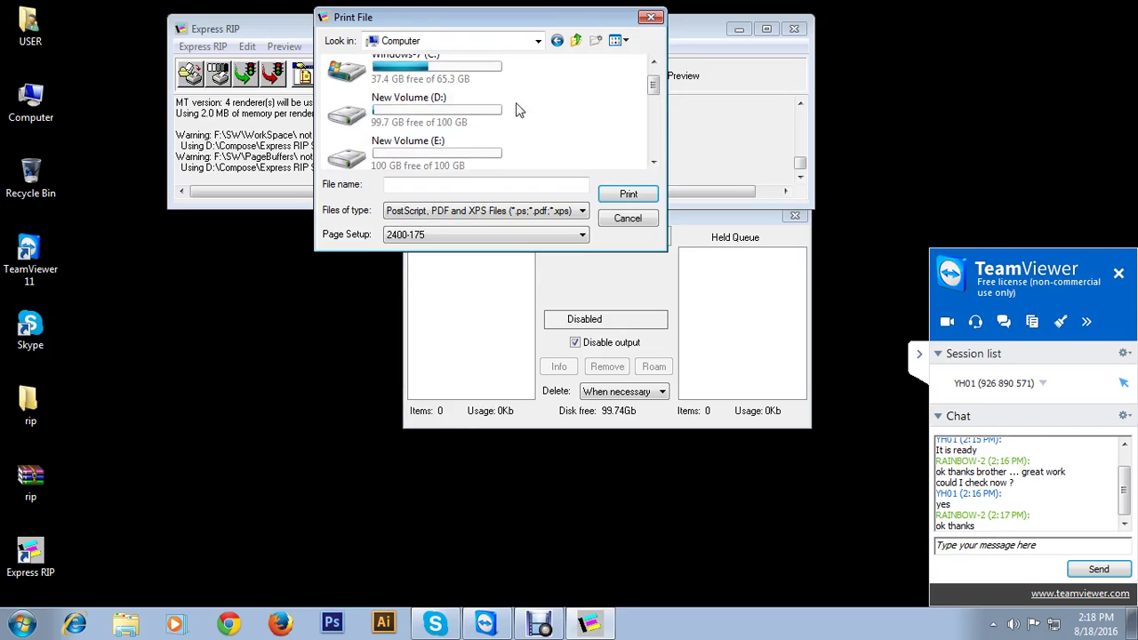
{"action": "scroll", "coordinate": [599, 110], "scroll_direction": "down", "scroll_amount": 5}
{"action": "double_click", "coordinate": [432, 110]}
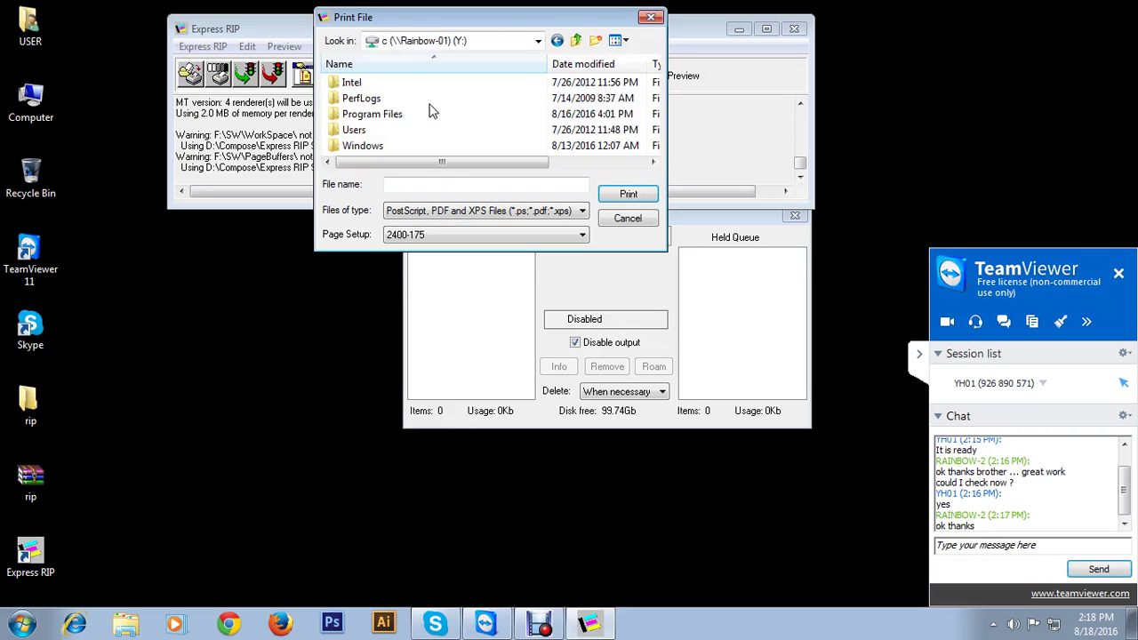
Look through Rainbow-01's network drives X: and Z: and the desktop for a printable file, and cancel the print
{"action": "left_click", "coordinate": [576, 40]}
{"action": "left_click", "coordinate": [391, 118]}
{"action": "double_click", "coordinate": [388, 119]}
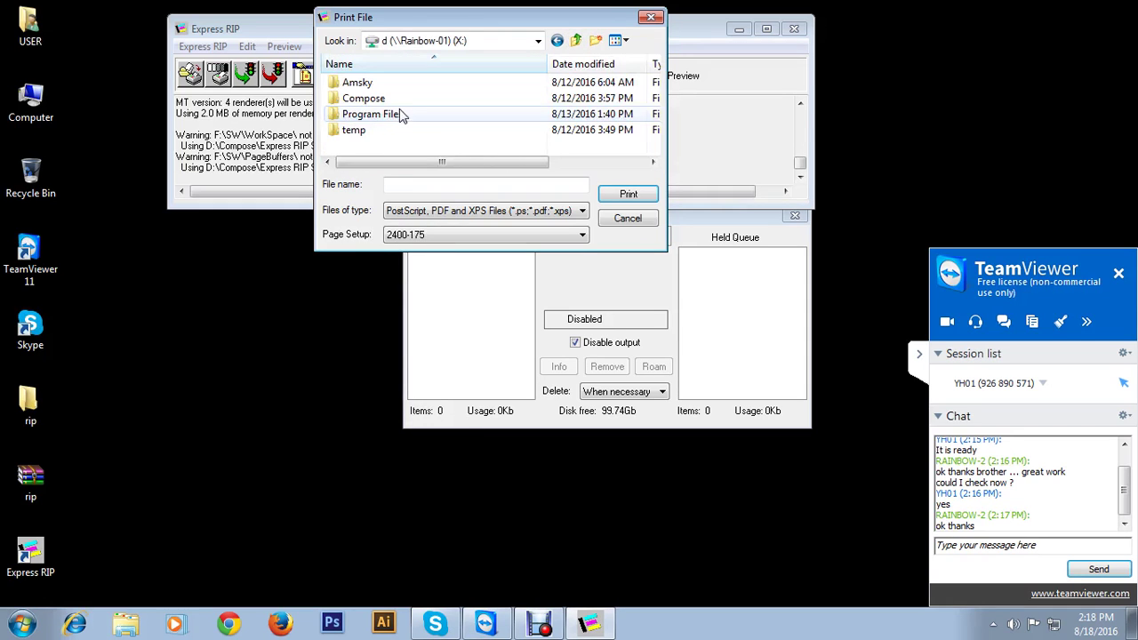
{"action": "key", "text": "BackSpace"}
{"action": "scroll", "coordinate": [401, 133], "scroll_direction": "down", "scroll_amount": 2}
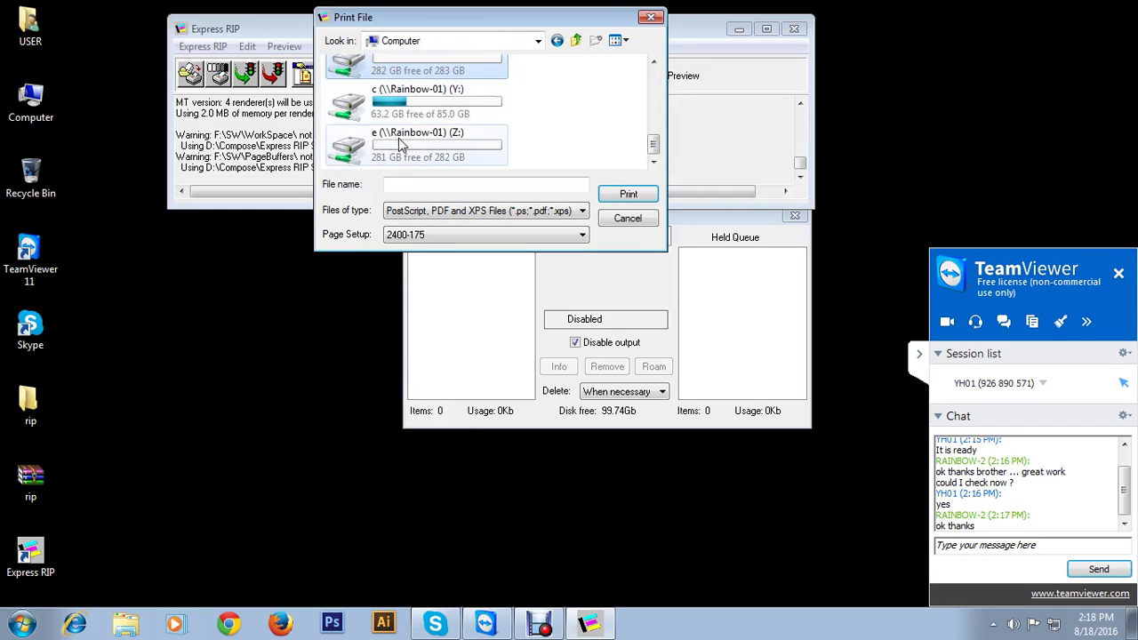
{"action": "double_click", "coordinate": [393, 142]}
{"action": "key", "text": "BackSpace"}
{"action": "key", "text": "BackSpace"}
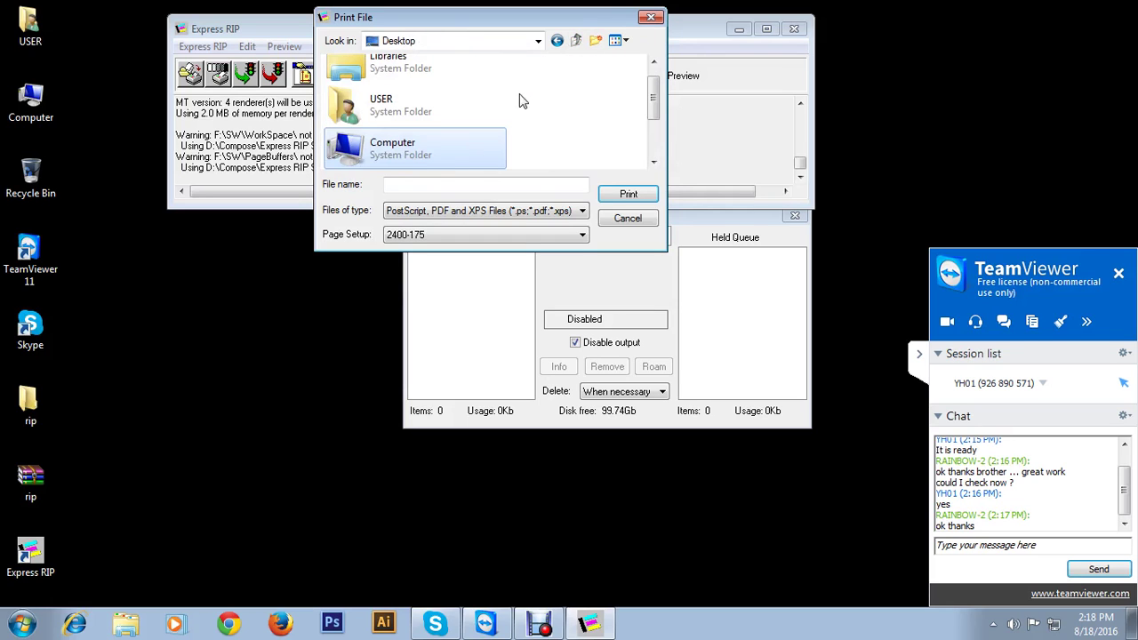
{"action": "left_click", "coordinate": [556, 40]}
{"action": "scroll", "coordinate": [418, 116], "scroll_direction": "down", "scroll_amount": 1}
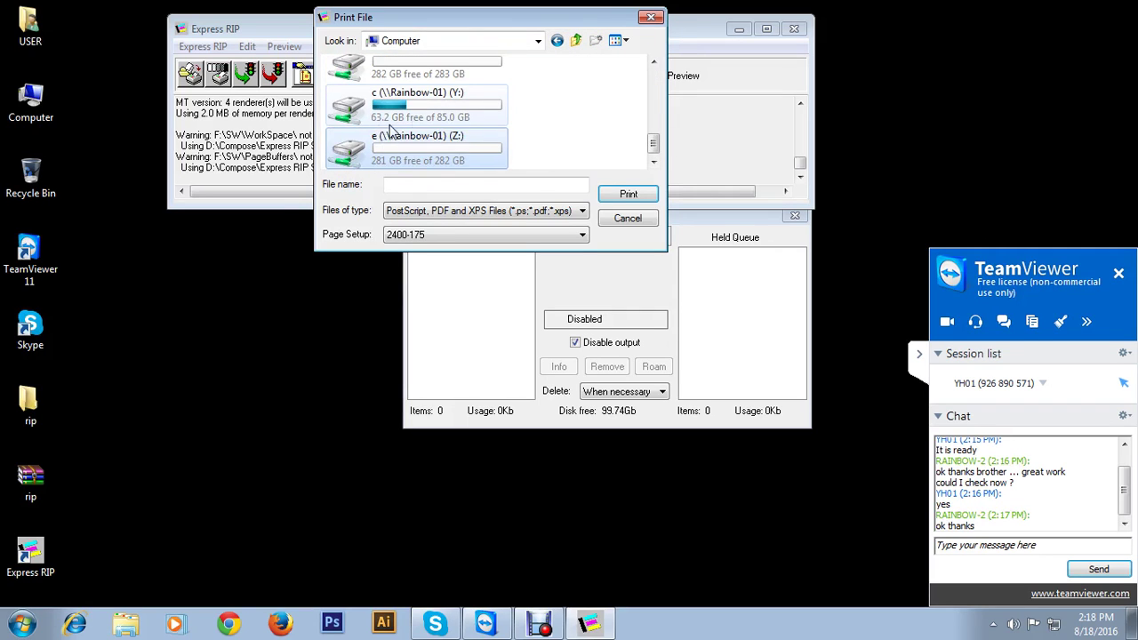
{"action": "scroll", "coordinate": [418, 115], "scroll_direction": "up", "scroll_amount": 2}
{"action": "key", "text": "BackSpace"}
{"action": "scroll", "coordinate": [500, 105], "scroll_direction": "down", "scroll_amount": 2}
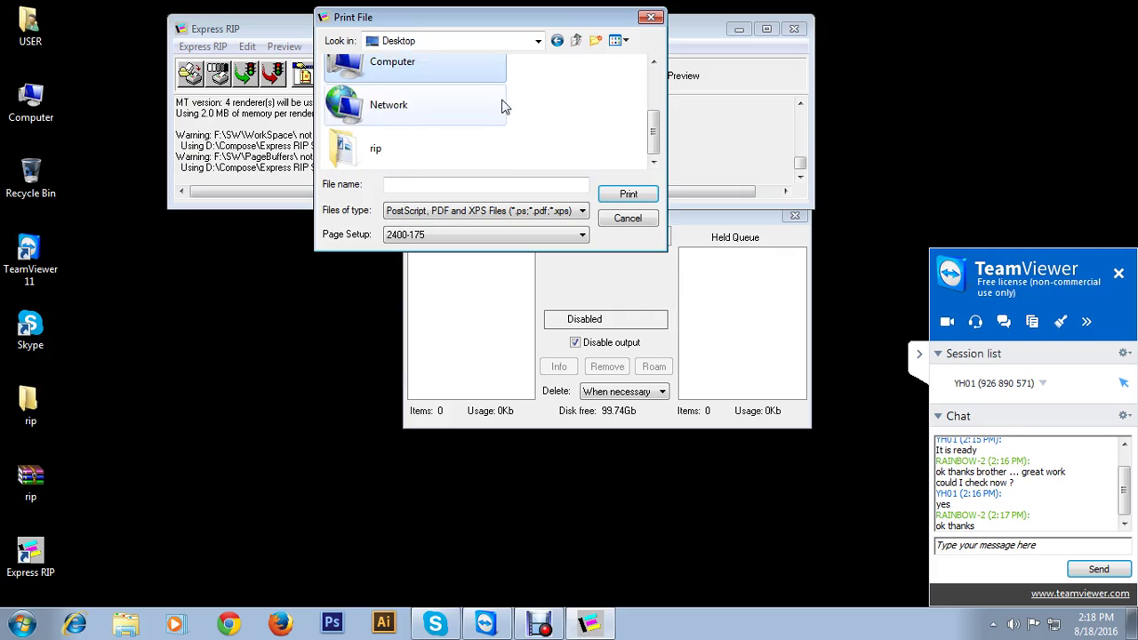
{"action": "left_click", "coordinate": [628, 218]}
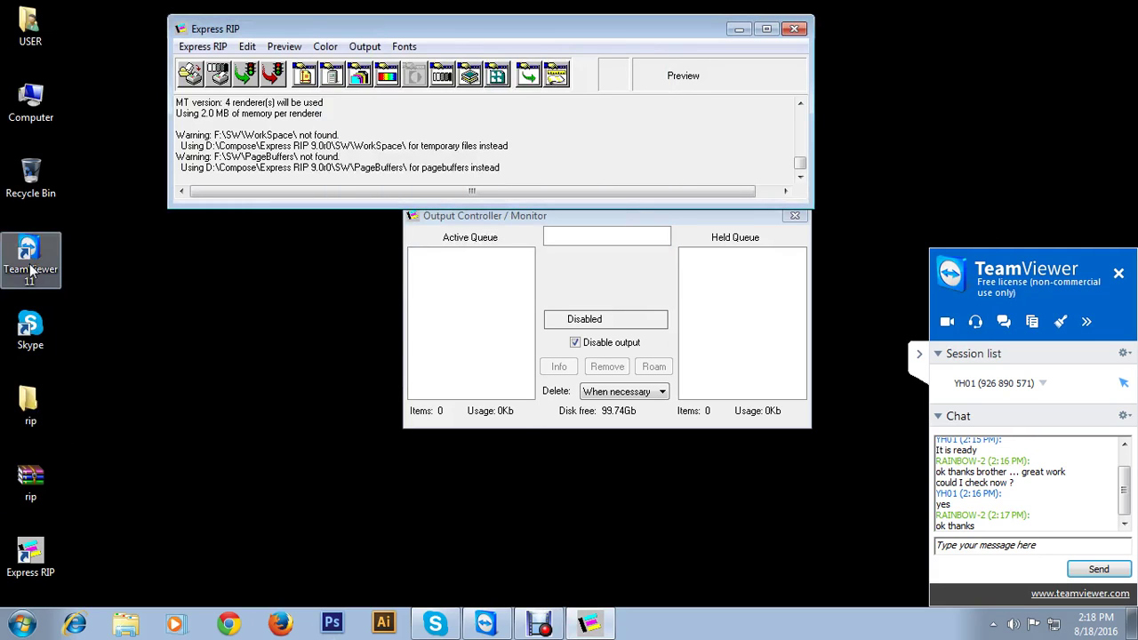
Browse drives D: and G: in Windows Explorer, checking the Riyadh folder and opening Digine's Dami CTP (Rainbow) folder
{"action": "double_click", "coordinate": [30, 100]}
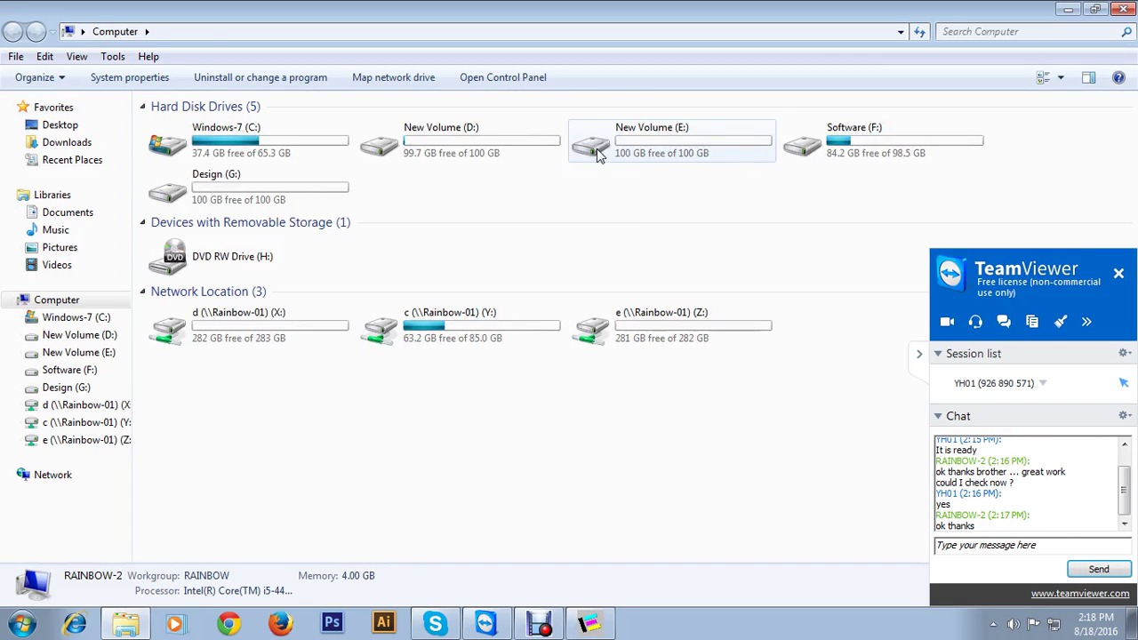
{"action": "double_click", "coordinate": [431, 150]}
{"action": "key", "text": "BackSpace"}
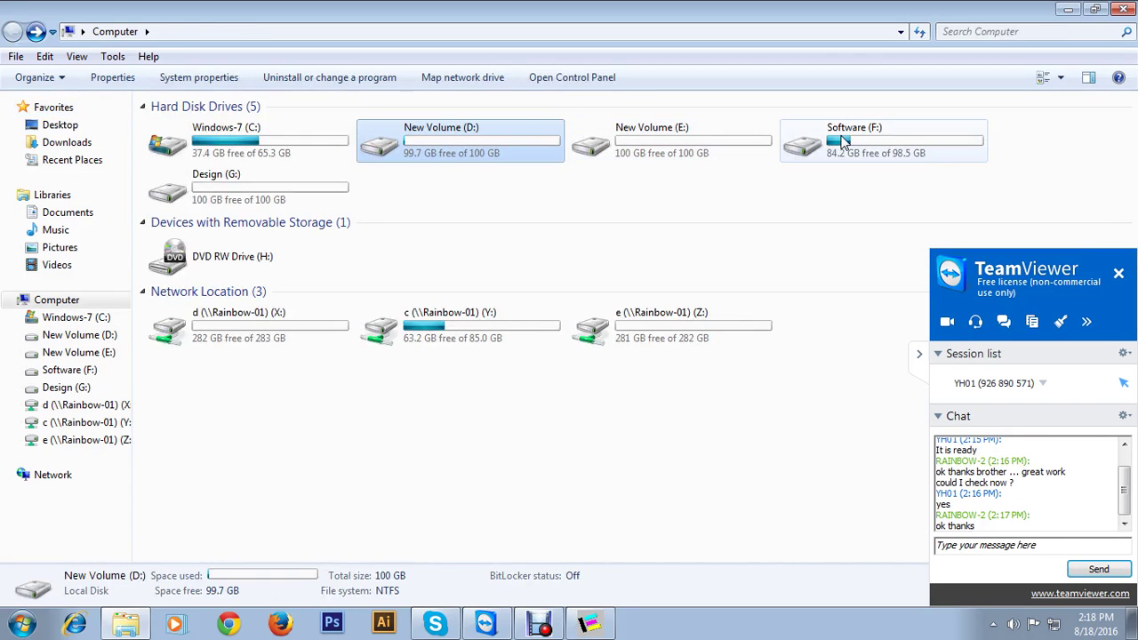
{"action": "double_click", "coordinate": [186, 191]}
{"action": "double_click", "coordinate": [311, 142]}
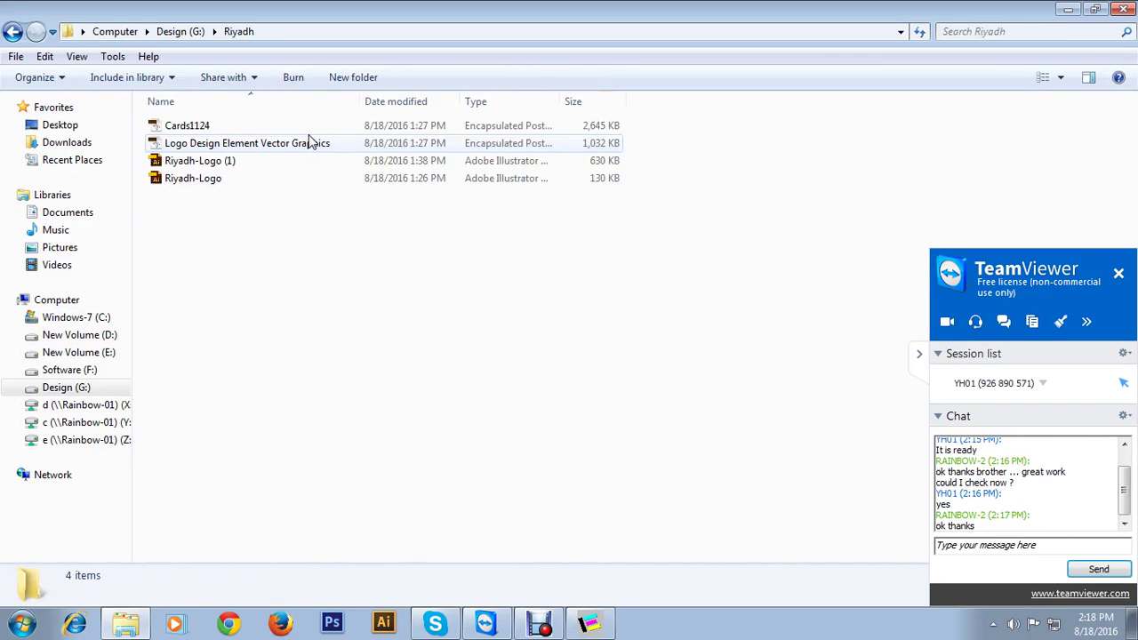
{"action": "key", "text": "BackSpace"}
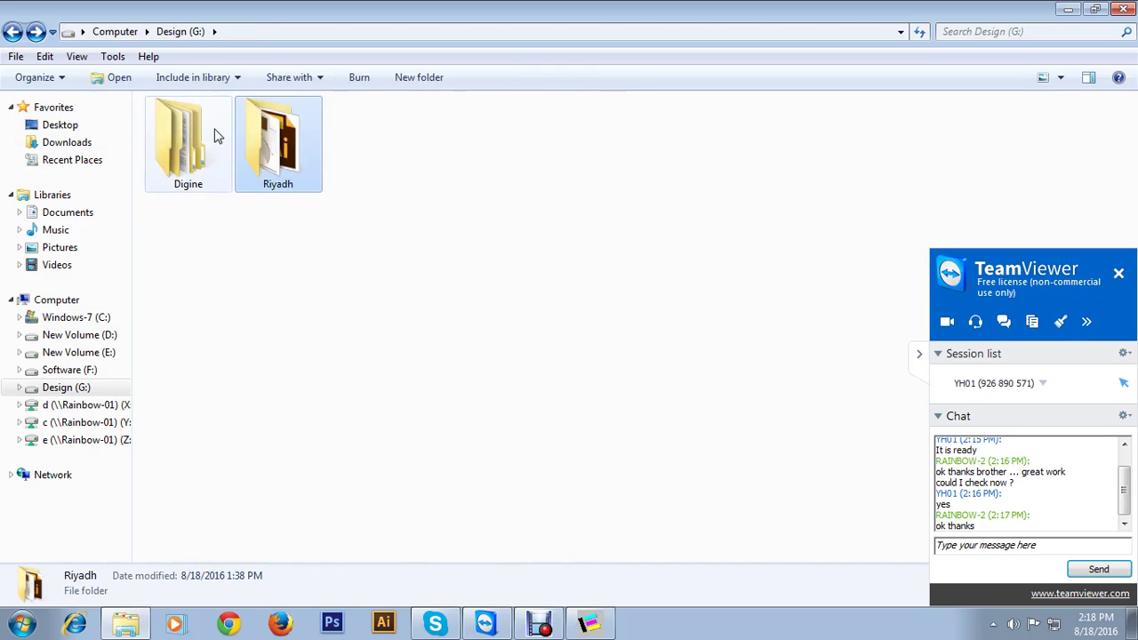
{"action": "double_click", "coordinate": [216, 137]}
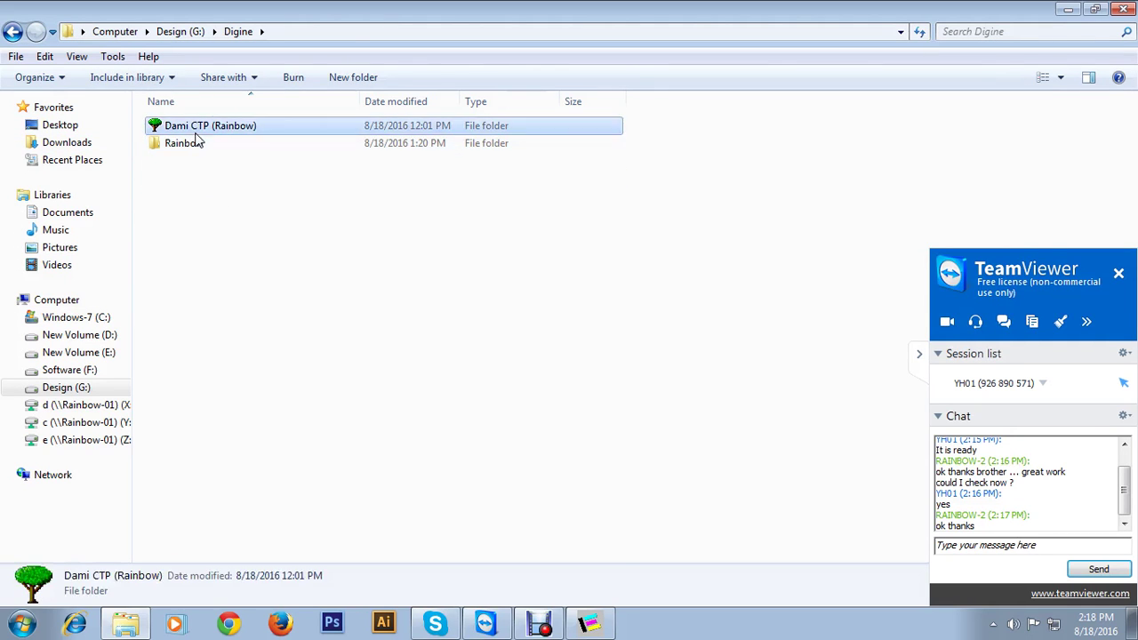
{"action": "key", "text": "Up"}
{"action": "key", "text": "Return"}
Launch Illustrator, switch to Express RIP and start printing a file, browsing up from Libraries to Computer
{"action": "left_click", "coordinate": [383, 623]}
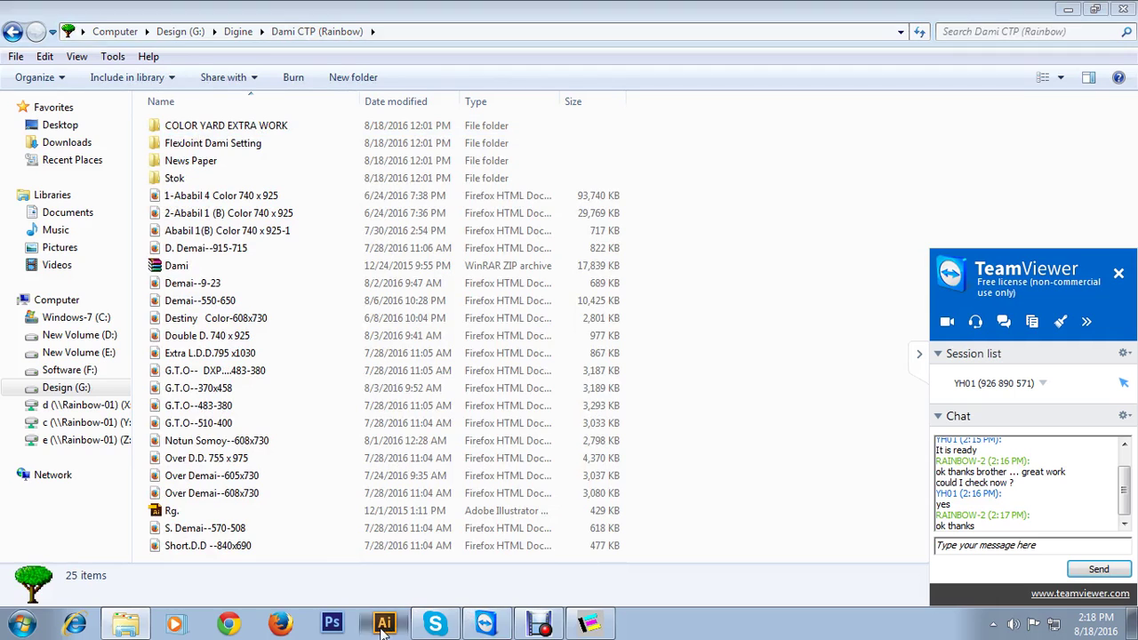
{"action": "left_click", "coordinate": [590, 623]}
{"action": "left_click", "coordinate": [203, 46]}
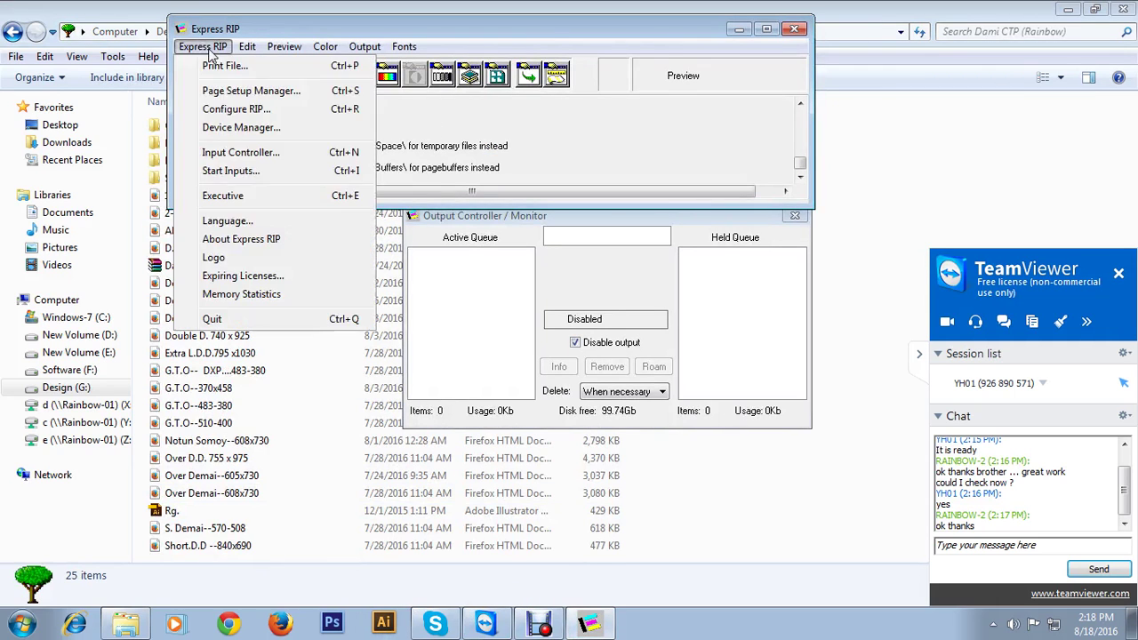
{"action": "left_click", "coordinate": [209, 62]}
{"action": "left_click", "coordinate": [577, 40]}
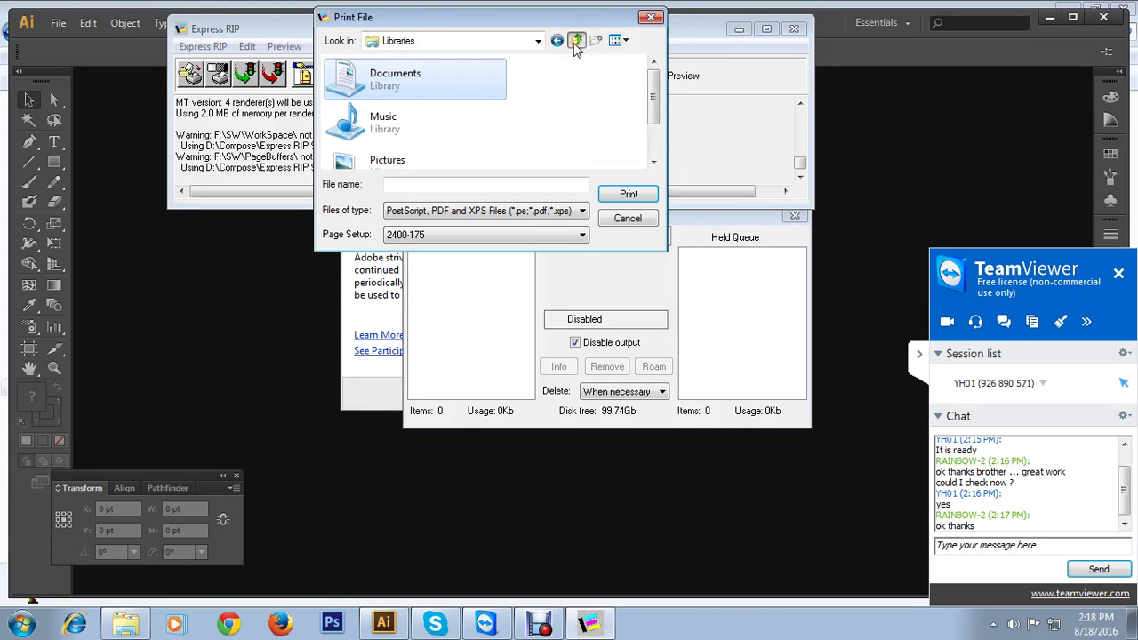
{"action": "left_click", "coordinate": [576, 40]}
{"action": "double_click", "coordinate": [399, 158]}
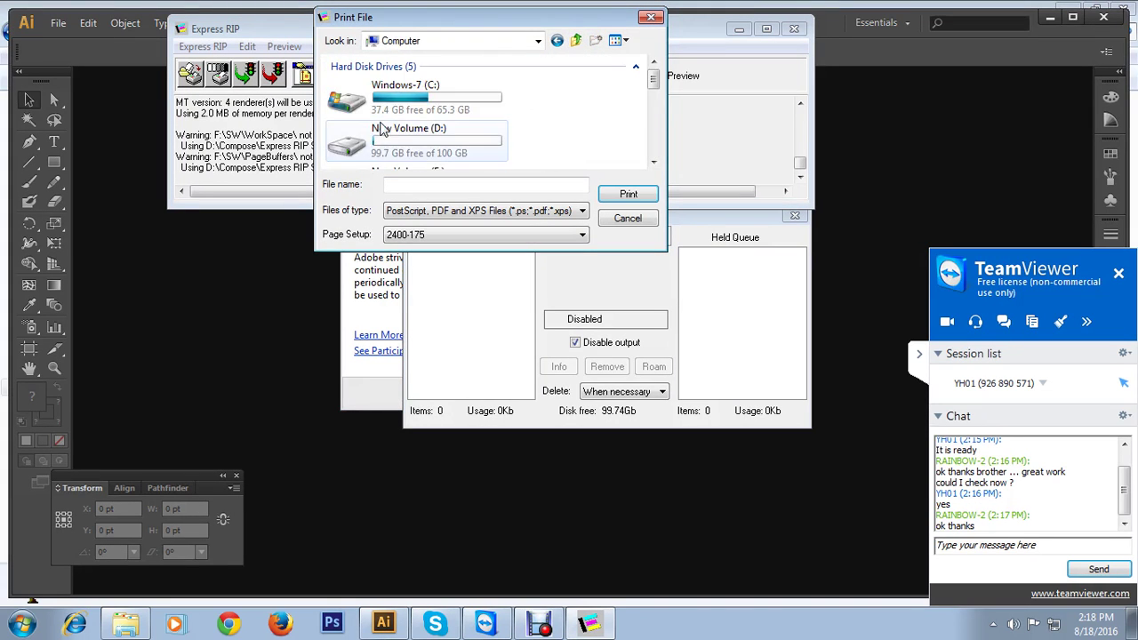
Print Ababil 1(B) Color 740 x 925-1 from Digine's Dami CTP (Rainbow) folder on drive G: with the 2400-175 page setup
{"action": "scroll", "coordinate": [404, 153], "scroll_direction": "down", "scroll_amount": 1}
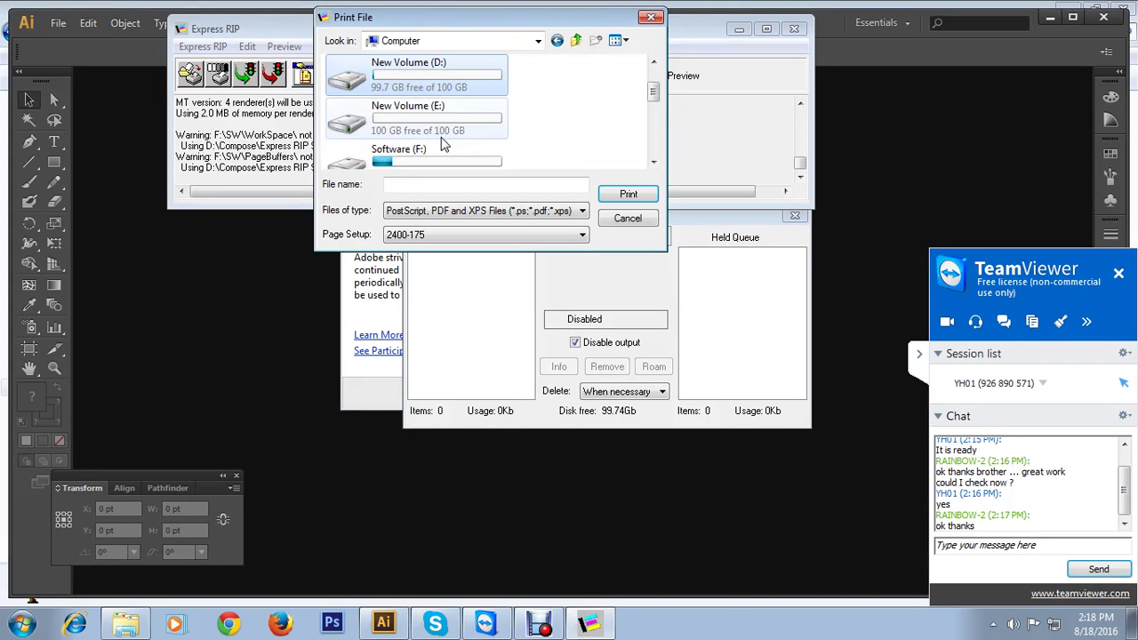
{"action": "scroll", "coordinate": [435, 158], "scroll_direction": "down", "scroll_amount": 1}
{"action": "double_click", "coordinate": [395, 116]}
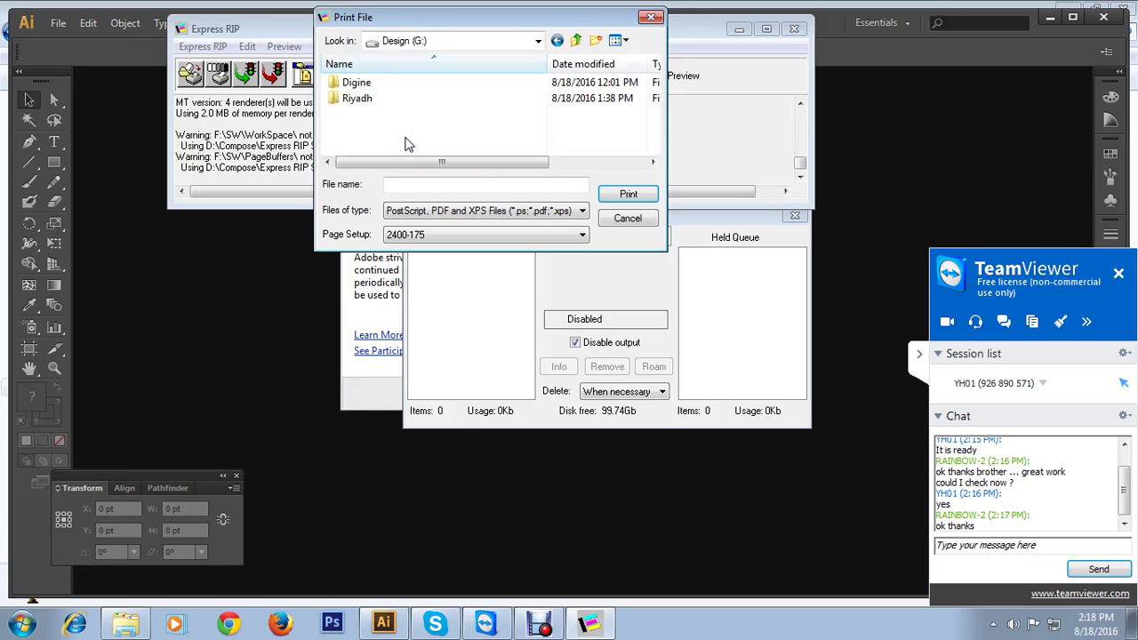
{"action": "double_click", "coordinate": [362, 83]}
{"action": "double_click", "coordinate": [374, 82]}
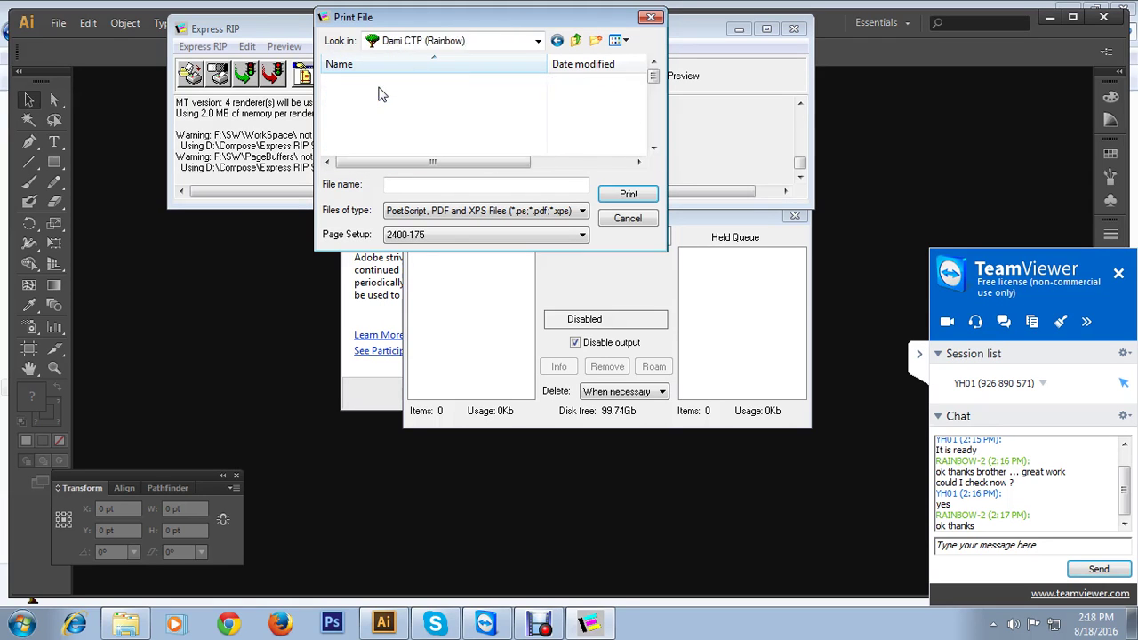
{"action": "scroll", "coordinate": [388, 131], "scroll_direction": "down", "scroll_amount": 1}
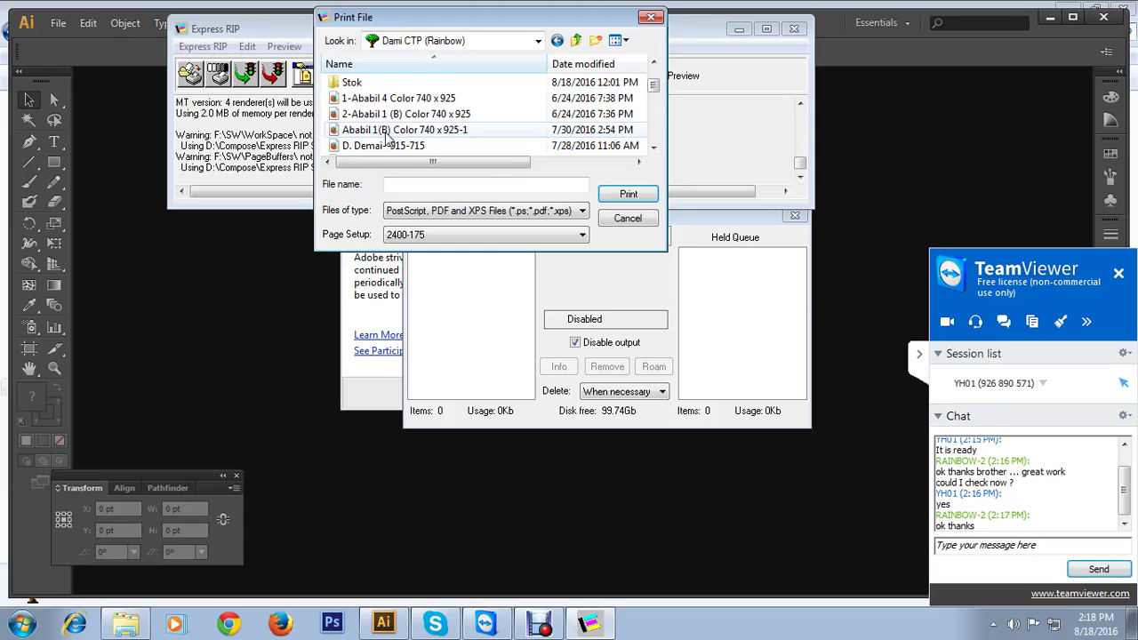
{"action": "double_click", "coordinate": [389, 131]}
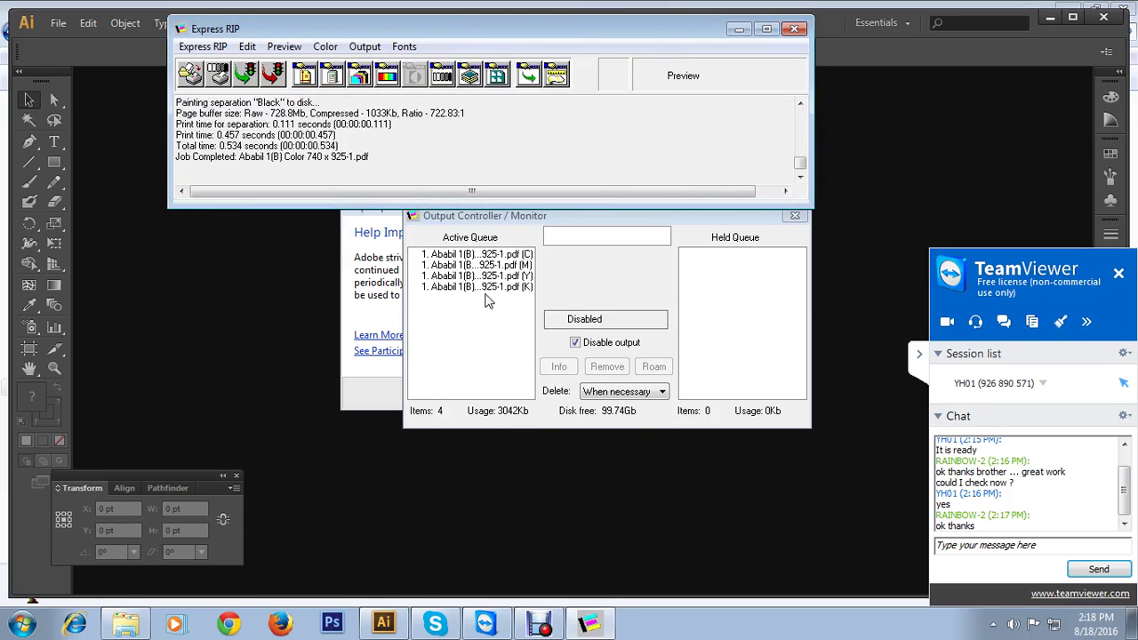
Roam all four Ababil separations together, showing the roam options and a reduced roam view
{"action": "left_click", "coordinate": [489, 292]}
{"action": "left_click", "coordinate": [498, 256], "text": "shift"}
{"action": "left_click", "coordinate": [654, 367]}
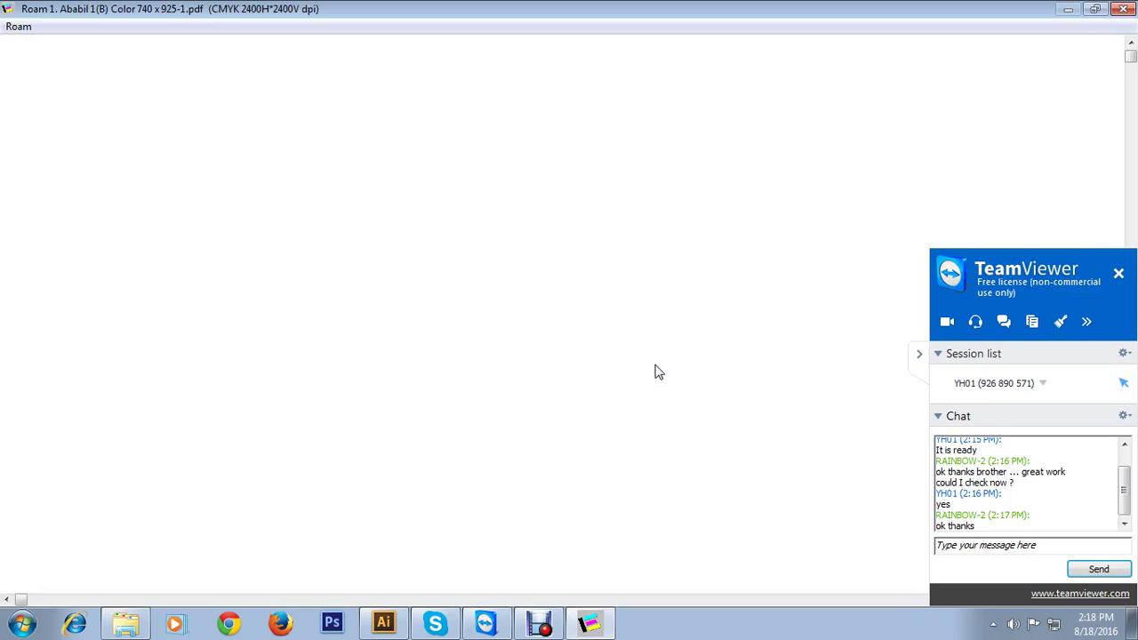
{"action": "left_click", "coordinate": [18, 26]}
{"action": "left_click", "coordinate": [50, 64]}
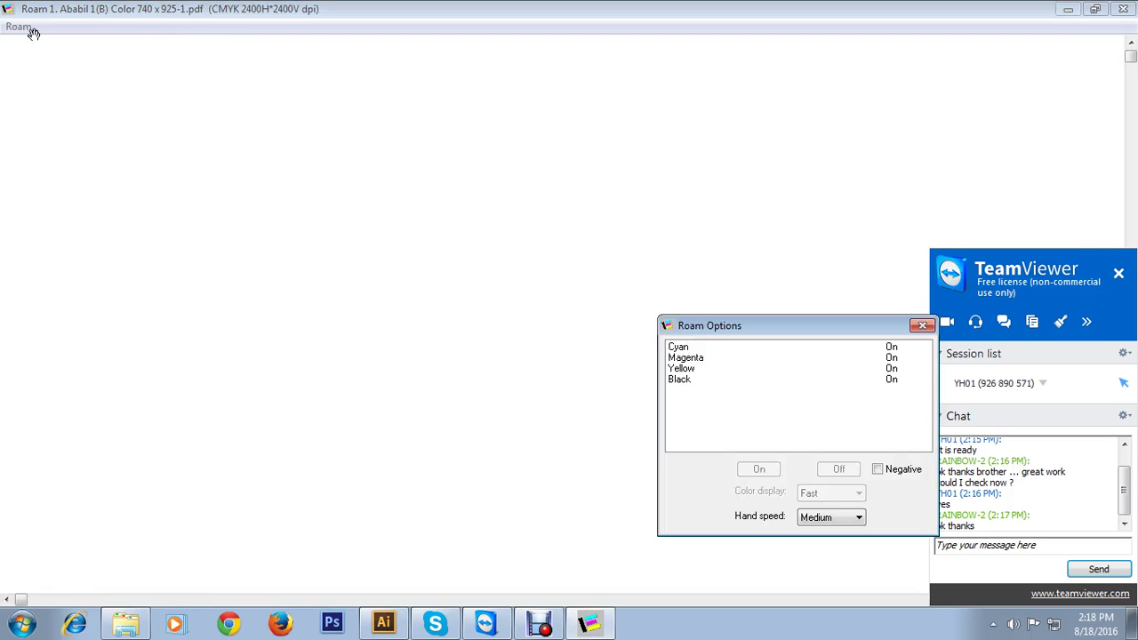
{"action": "left_click", "coordinate": [18, 27]}
{"action": "left_click", "coordinate": [41, 44]}
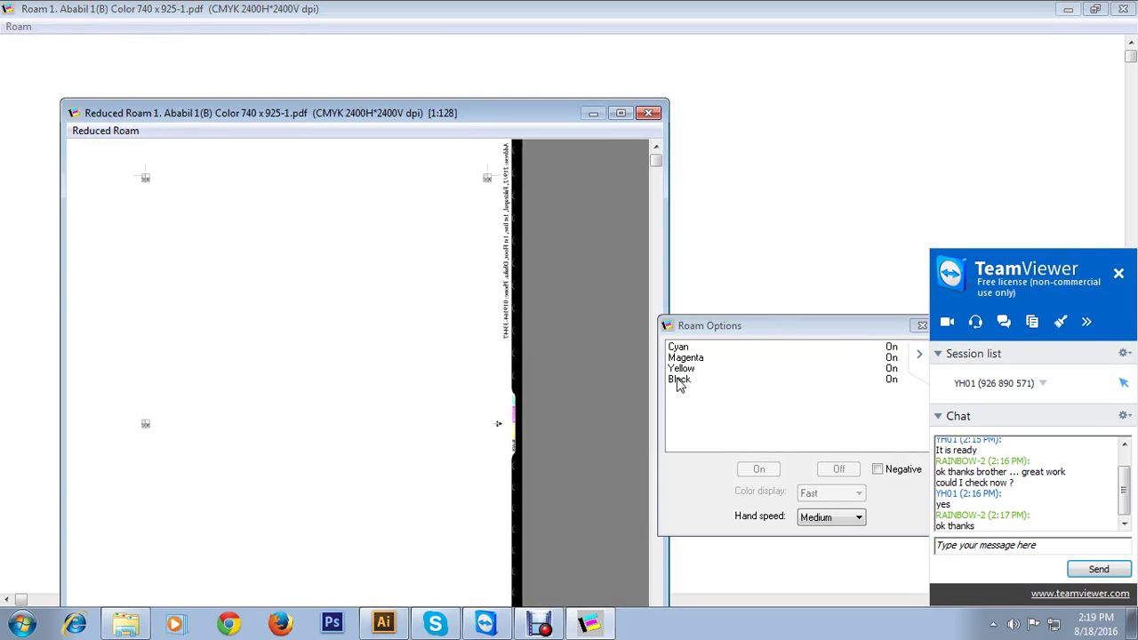
Turn off the Black, Yellow and Cyan separations to inspect Magenta alone, and close the roam views
{"action": "double_click", "coordinate": [679, 380]}
{"action": "double_click", "coordinate": [681, 368]}
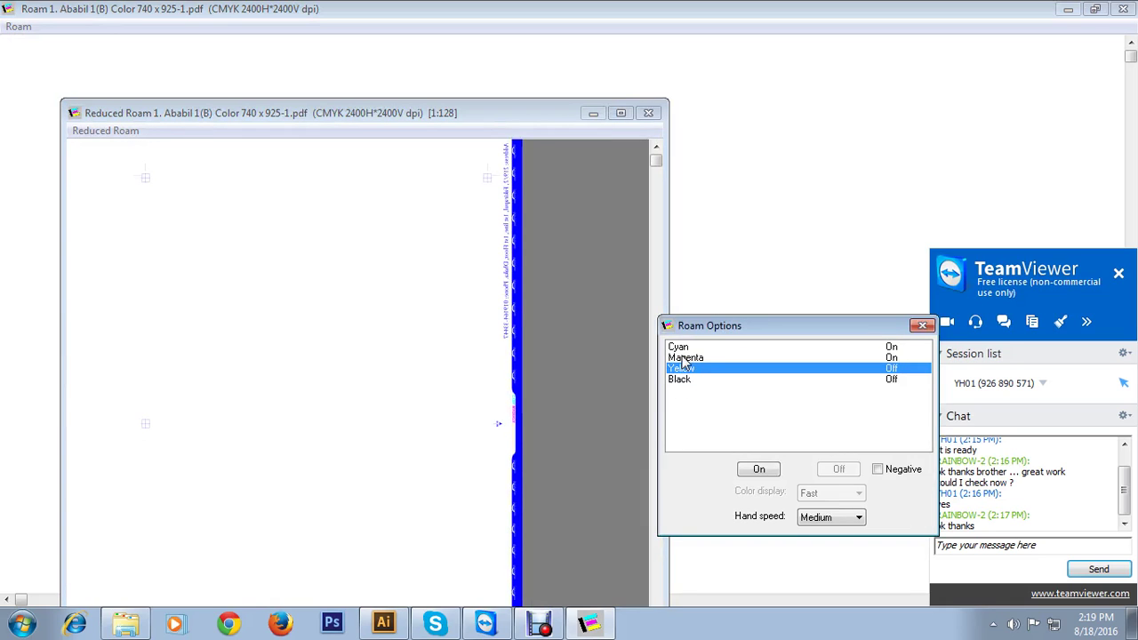
{"action": "double_click", "coordinate": [683, 357]}
{"action": "double_click", "coordinate": [683, 357]}
{"action": "double_click", "coordinate": [682, 347]}
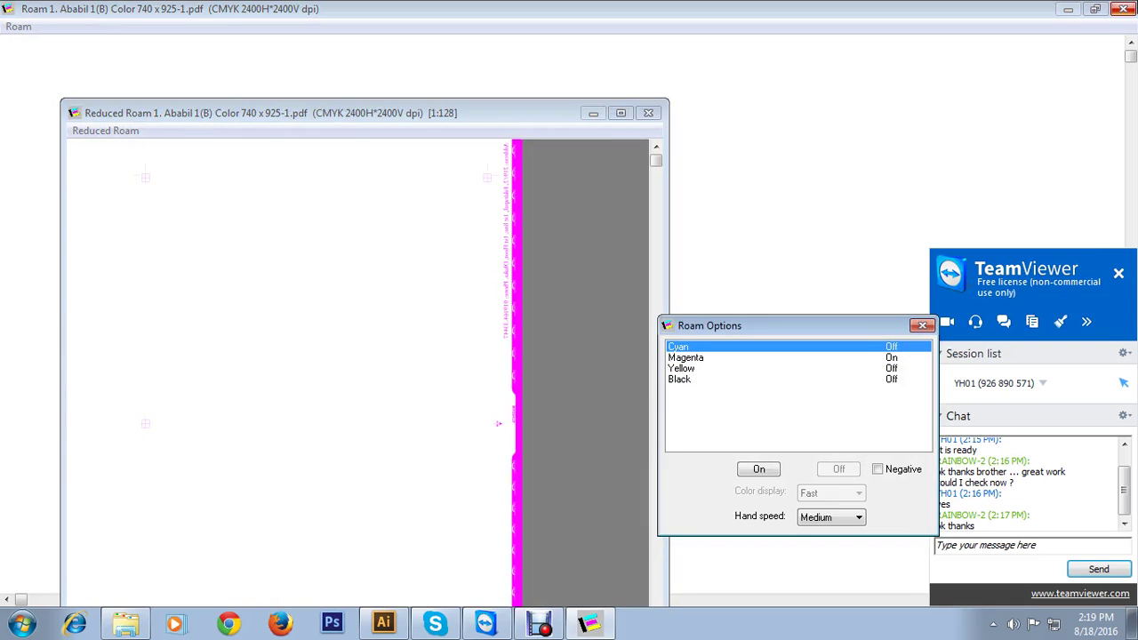
{"action": "left_click", "coordinate": [1123, 9]}
{"action": "left_click", "coordinate": [648, 114]}
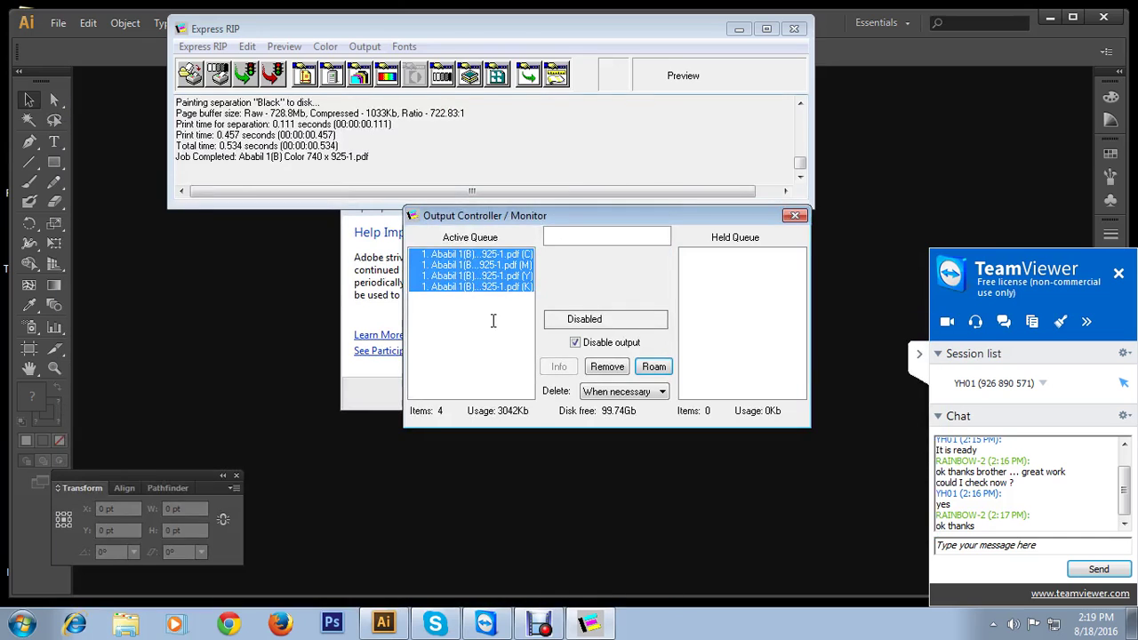
Open the TIFF device configuration for the cyan Ababil separation and browse Computer and Network for an output folder
{"action": "double_click", "coordinate": [494, 258]}
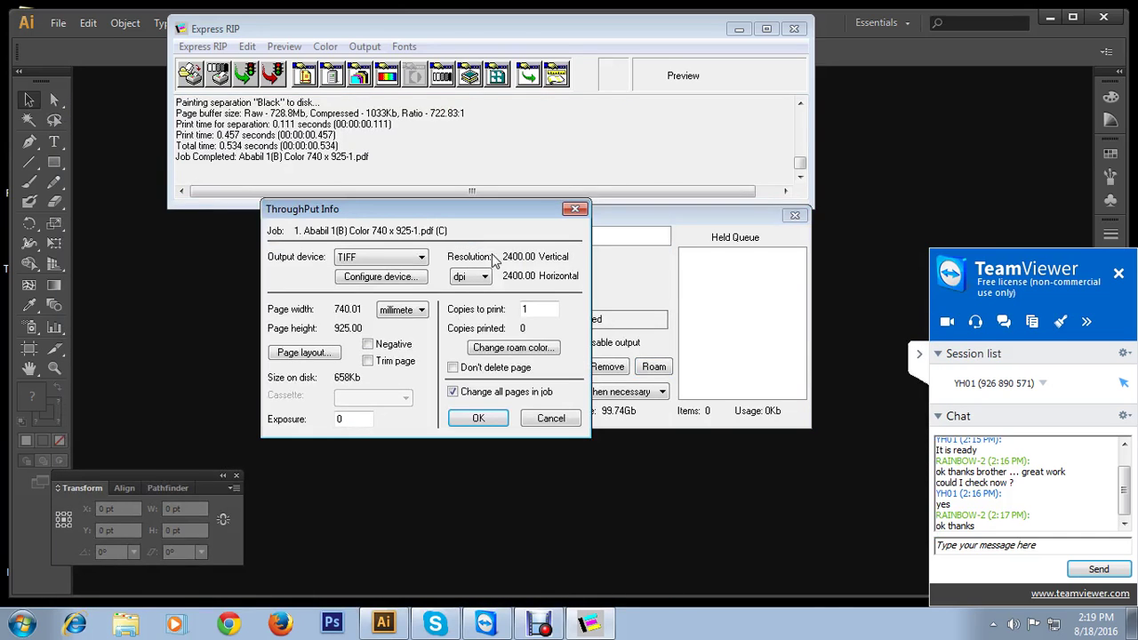
{"action": "left_click", "coordinate": [374, 281]}
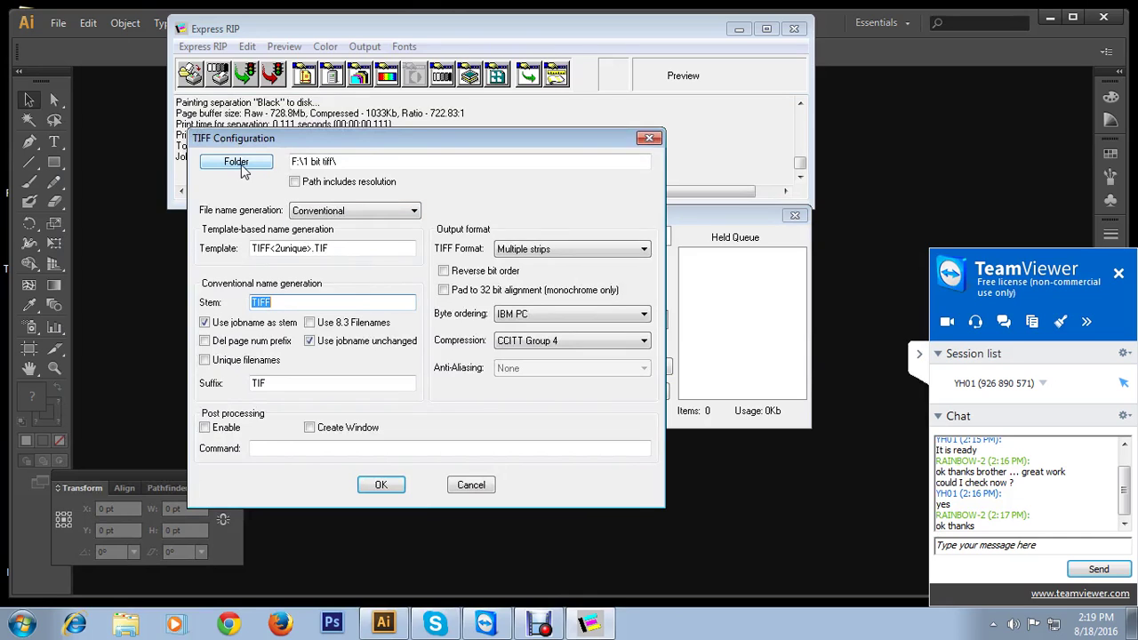
{"action": "left_click", "coordinate": [237, 163]}
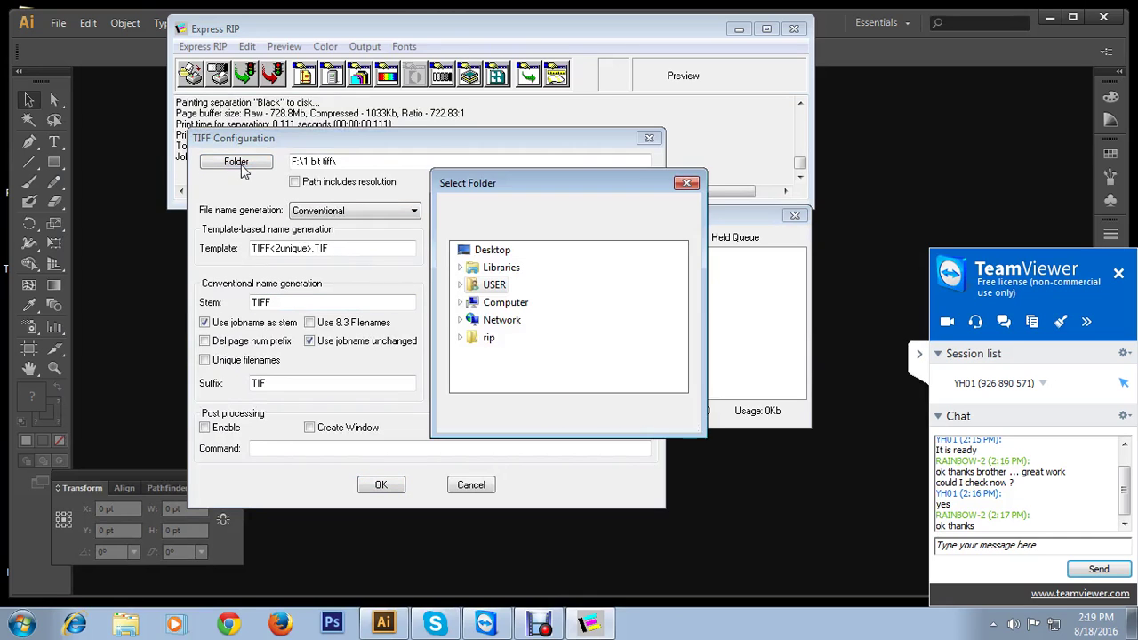
{"action": "left_click", "coordinate": [505, 321]}
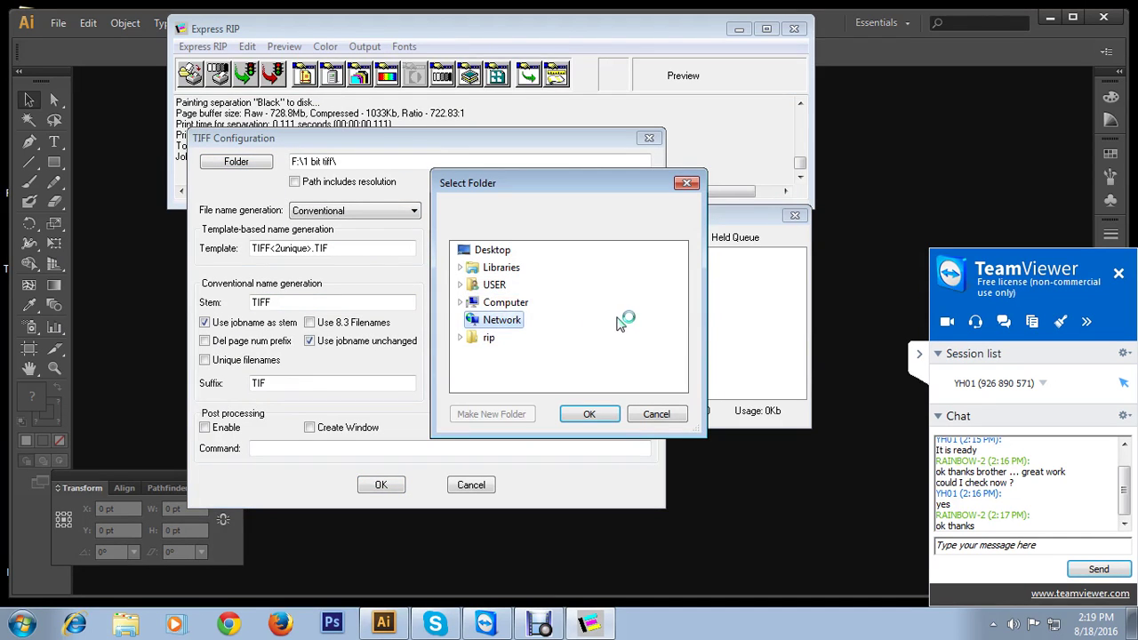
{"action": "left_click", "coordinate": [499, 304]}
{"action": "left_click_drag", "start_coordinate": [680, 306], "coordinate": [680, 367]}
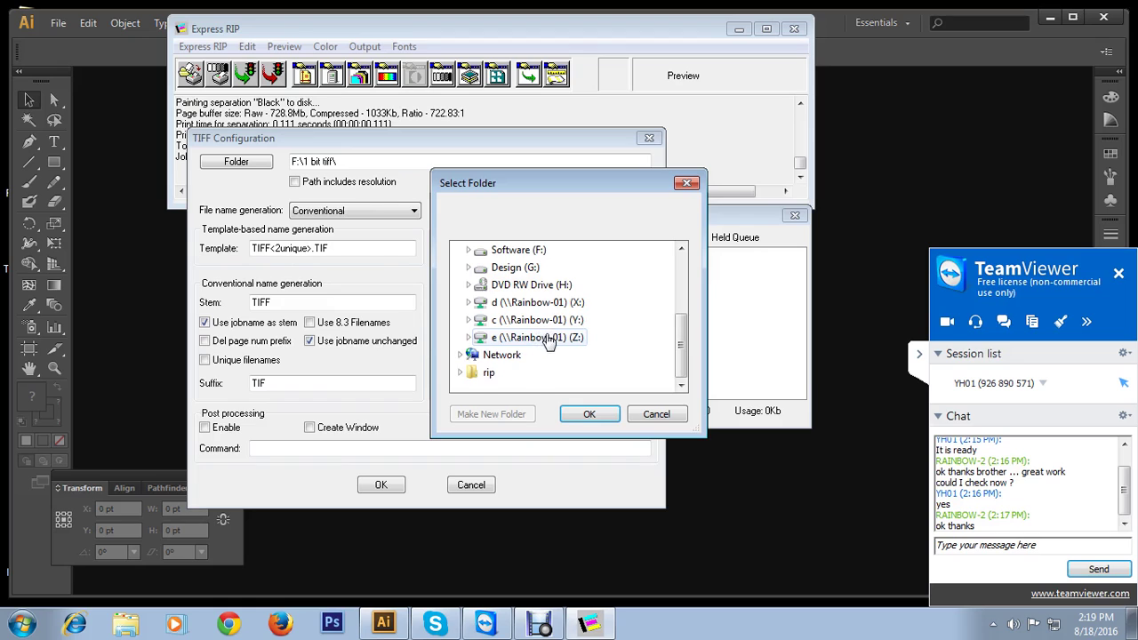
{"action": "scroll", "coordinate": [569, 343], "scroll_direction": "up", "scroll_amount": 3}
{"action": "left_click_drag", "start_coordinate": [681, 290], "coordinate": [680, 347]}
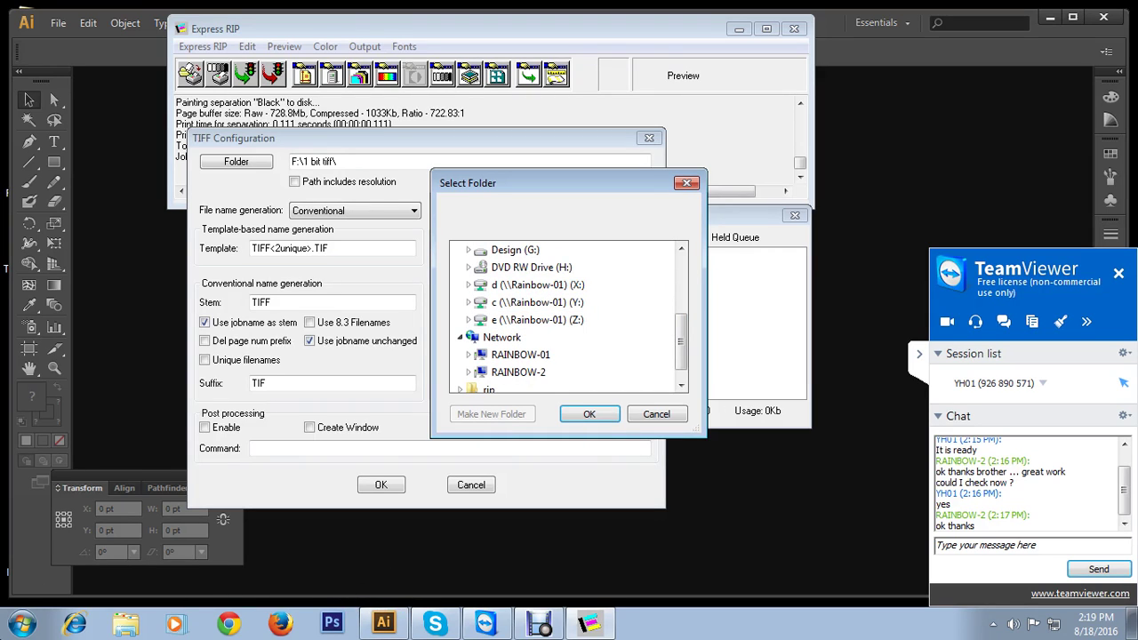
Check Rainbow-01's network drives Y:, X: and Z: in Windows Explorer for the TIFF output location, looking inside works\1tiff
{"action": "key", "text": "super"}
{"action": "left_click", "coordinate": [294, 391]}
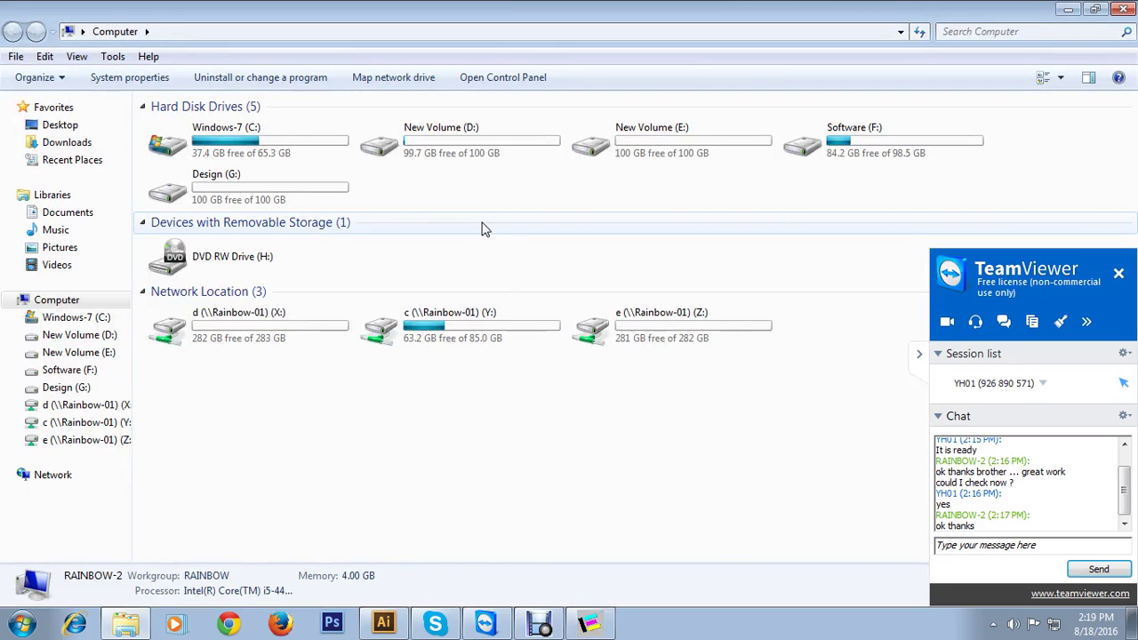
{"action": "double_click", "coordinate": [488, 336]}
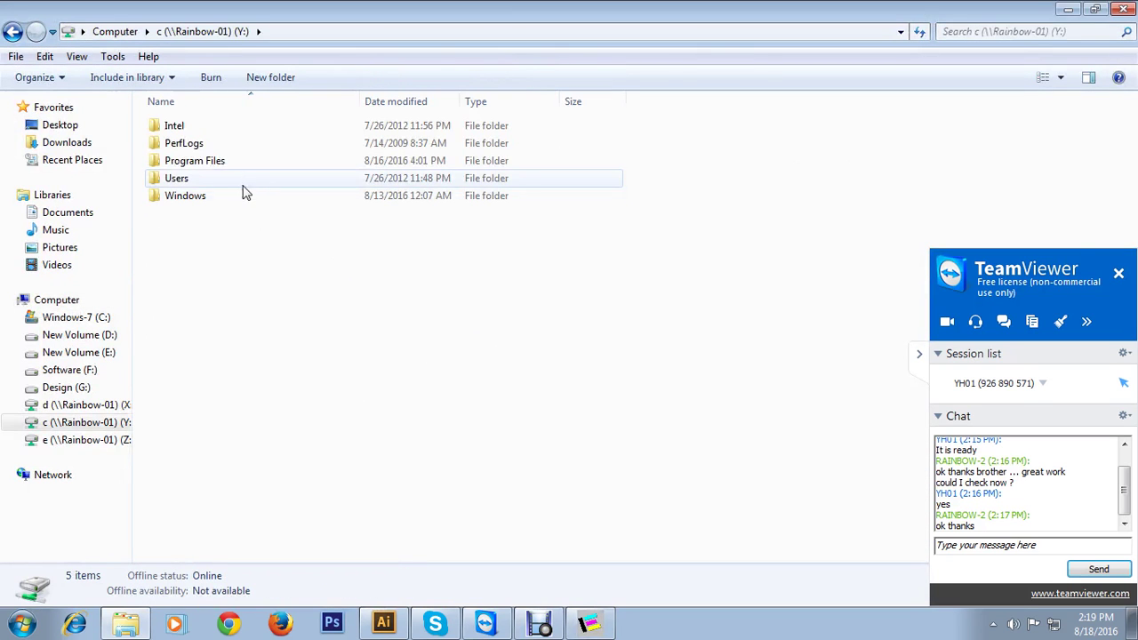
{"action": "key", "text": "BackSpace"}
{"action": "double_click", "coordinate": [267, 334]}
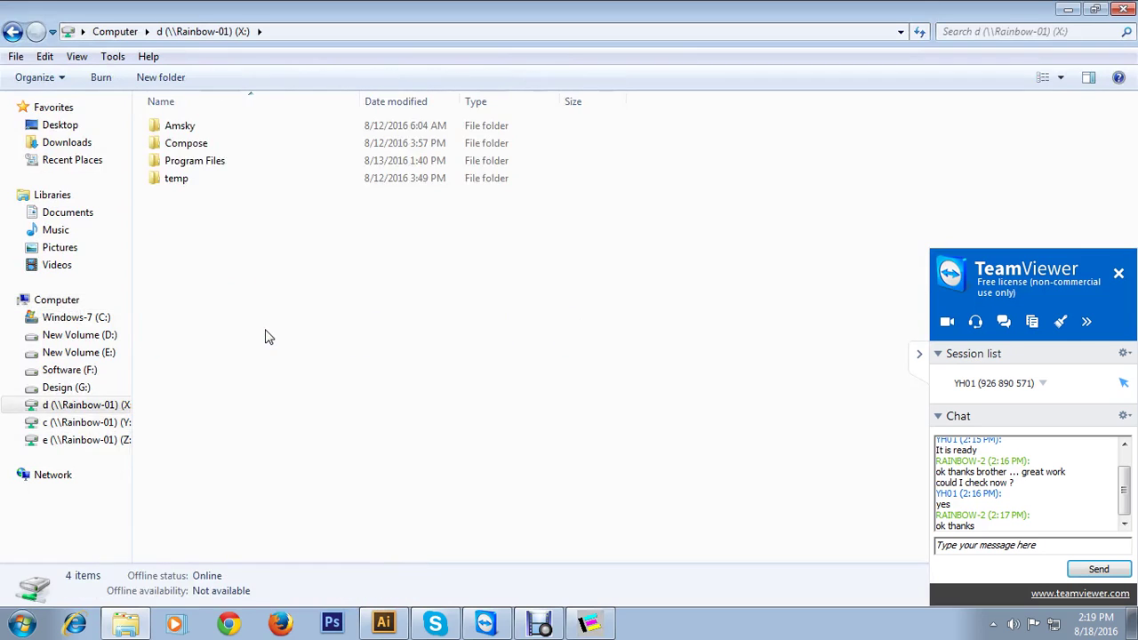
{"action": "key", "text": "BackSpace"}
{"action": "double_click", "coordinate": [650, 324]}
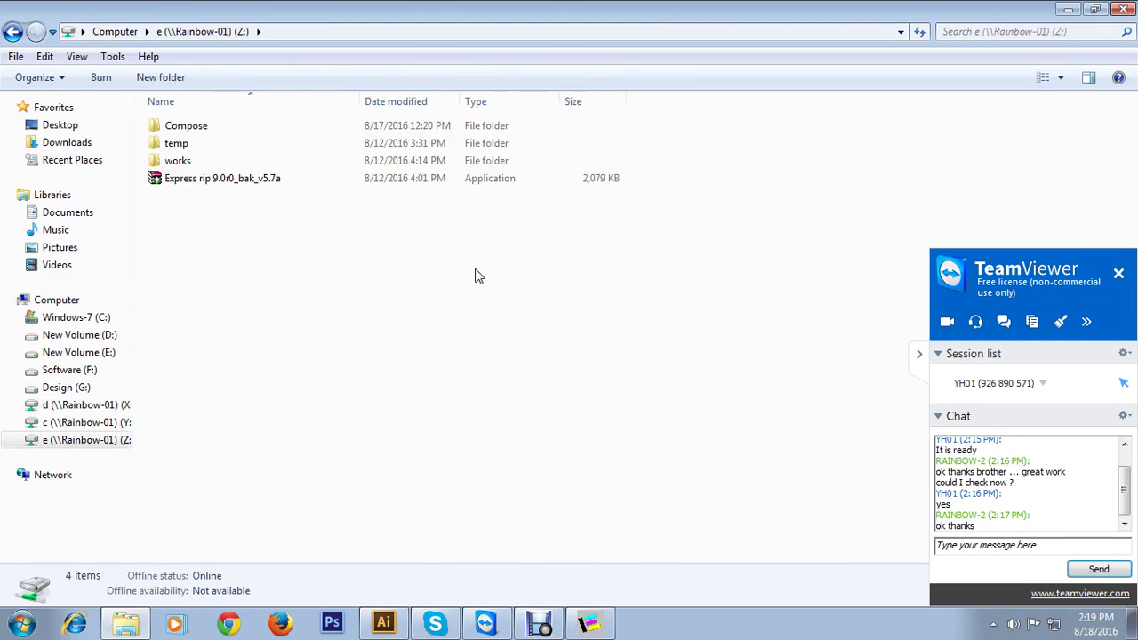
{"action": "double_click", "coordinate": [189, 158]}
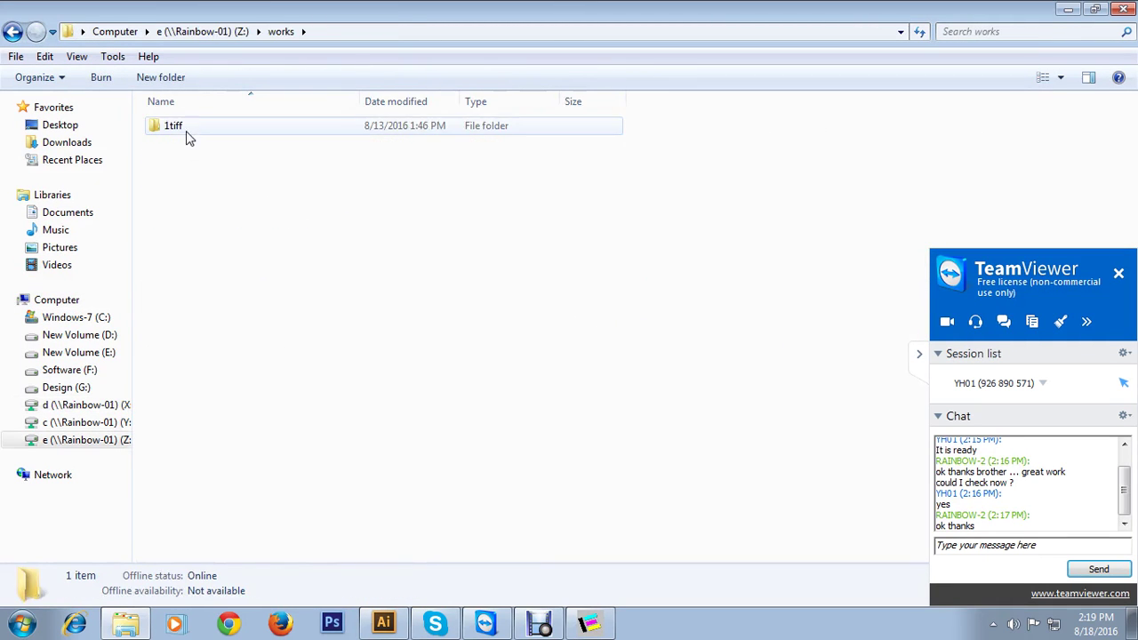
{"action": "double_click", "coordinate": [184, 127]}
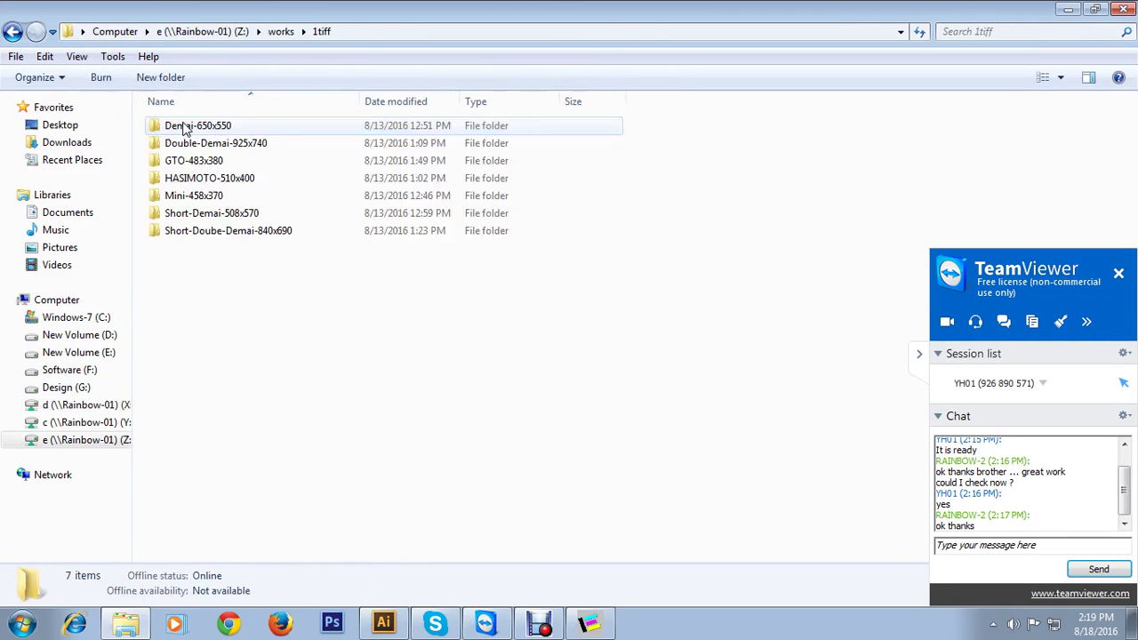
{"action": "left_click", "coordinate": [1127, 9]}
Set the TIFF output folder to Z:\works\1tiff\Demai-650x550 and accept the device configuration and job info
{"action": "double_click", "coordinate": [544, 326]}
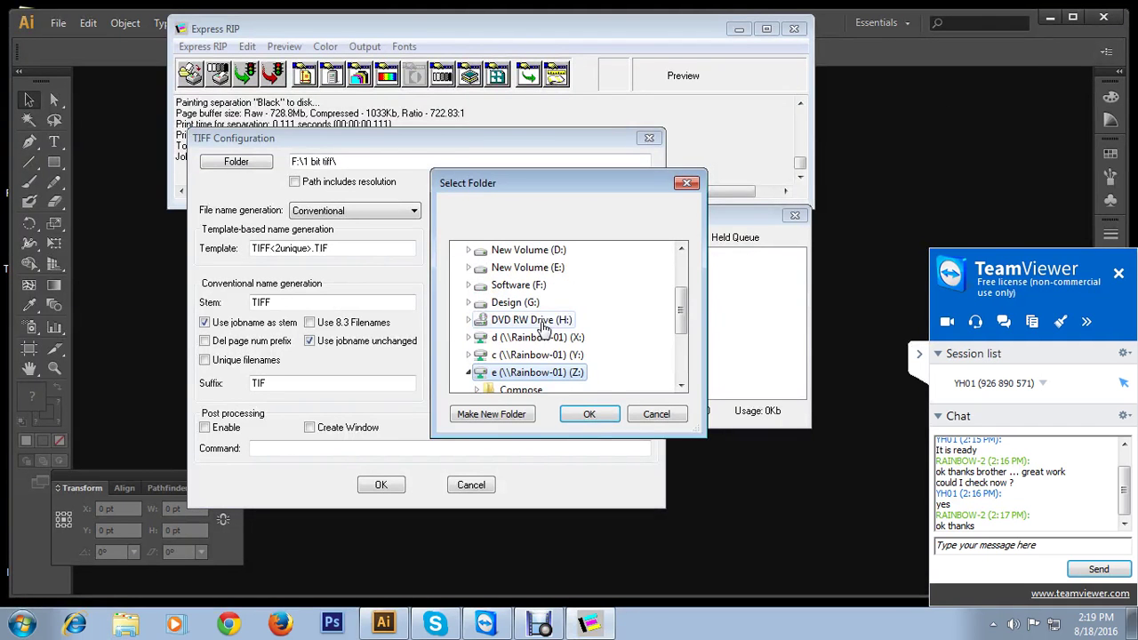
{"action": "left_click_drag", "start_coordinate": [681, 317], "coordinate": [681, 340]}
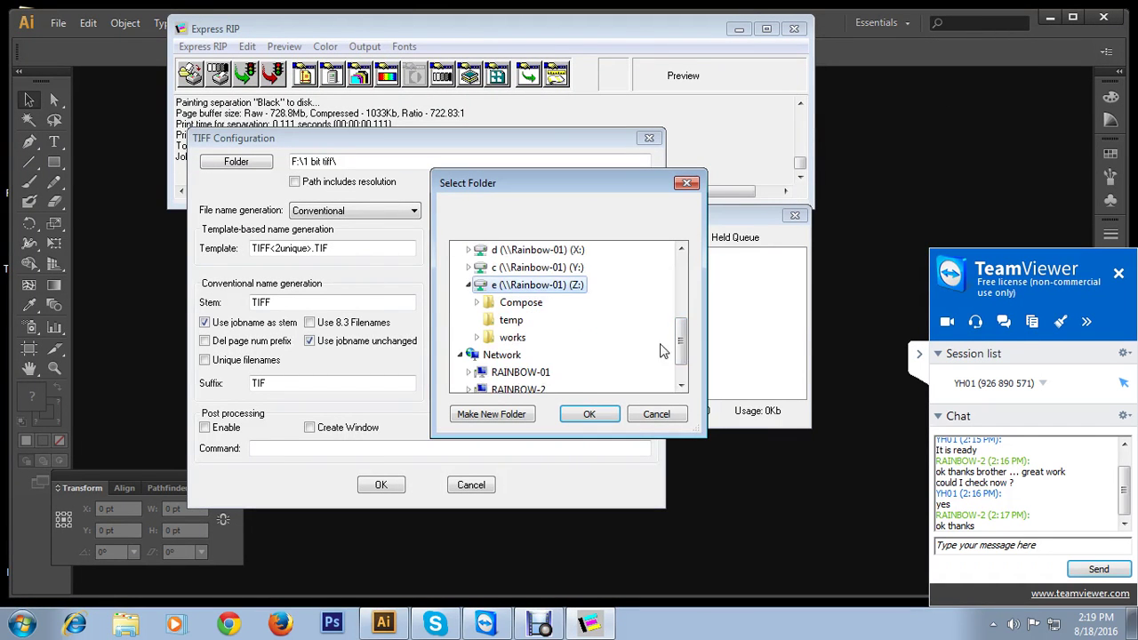
{"action": "left_click", "coordinate": [512, 342]}
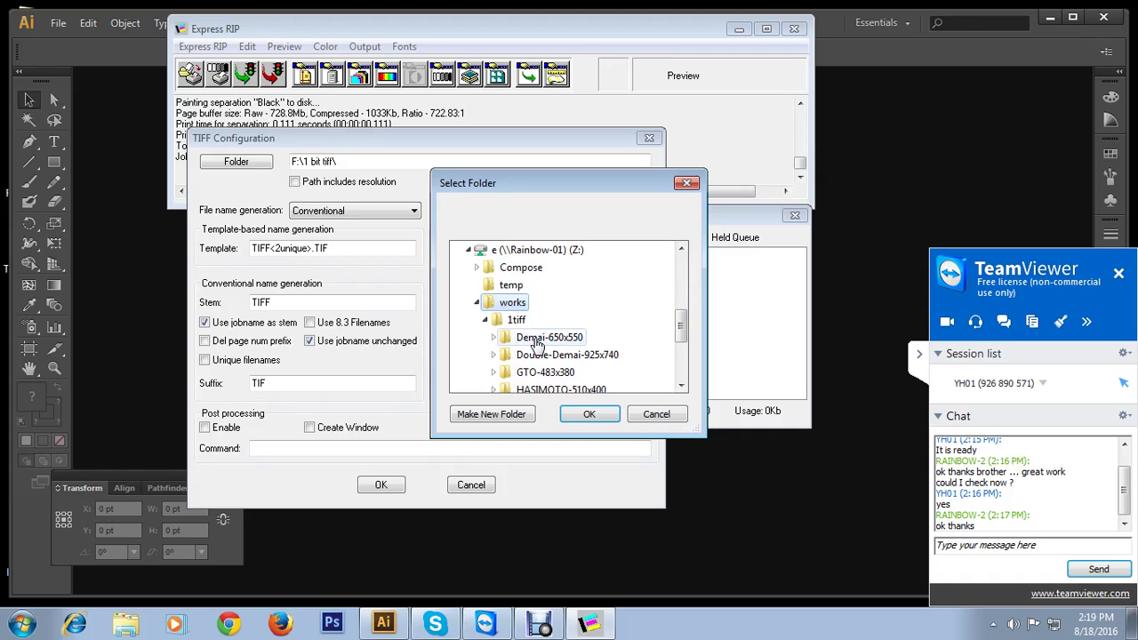
{"action": "left_click", "coordinate": [575, 343]}
{"action": "left_click", "coordinate": [589, 417]}
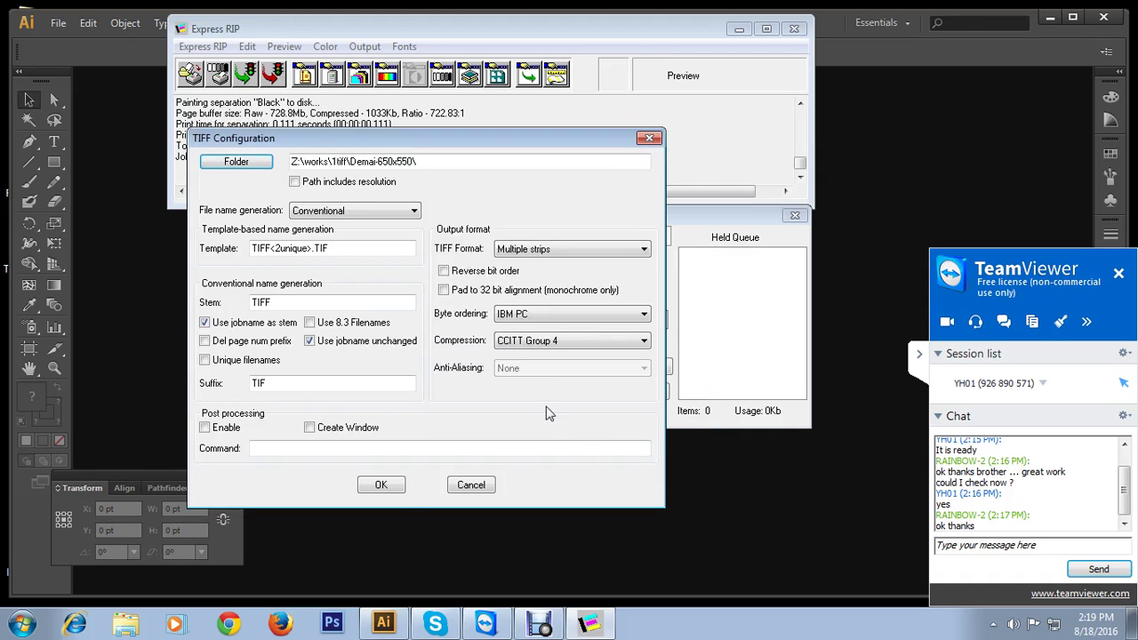
{"action": "left_click", "coordinate": [382, 486]}
{"action": "left_click", "coordinate": [487, 419]}
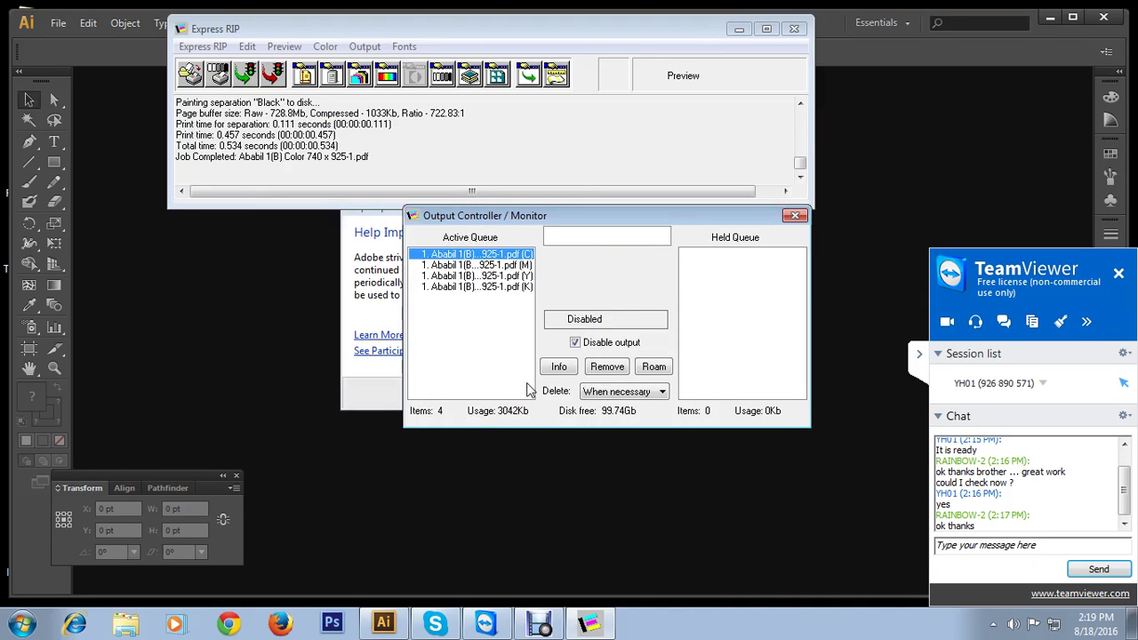
Enable output so the queued Ababil separations are written as TIFF files
{"action": "left_click", "coordinate": [472, 320]}
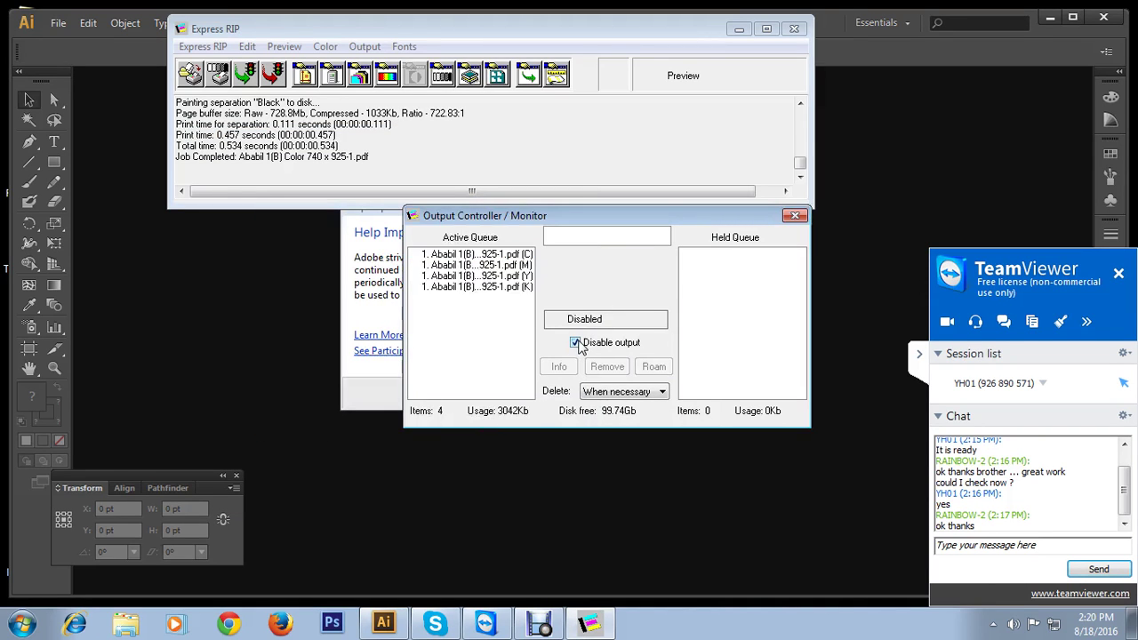
{"action": "left_click", "coordinate": [575, 343]}
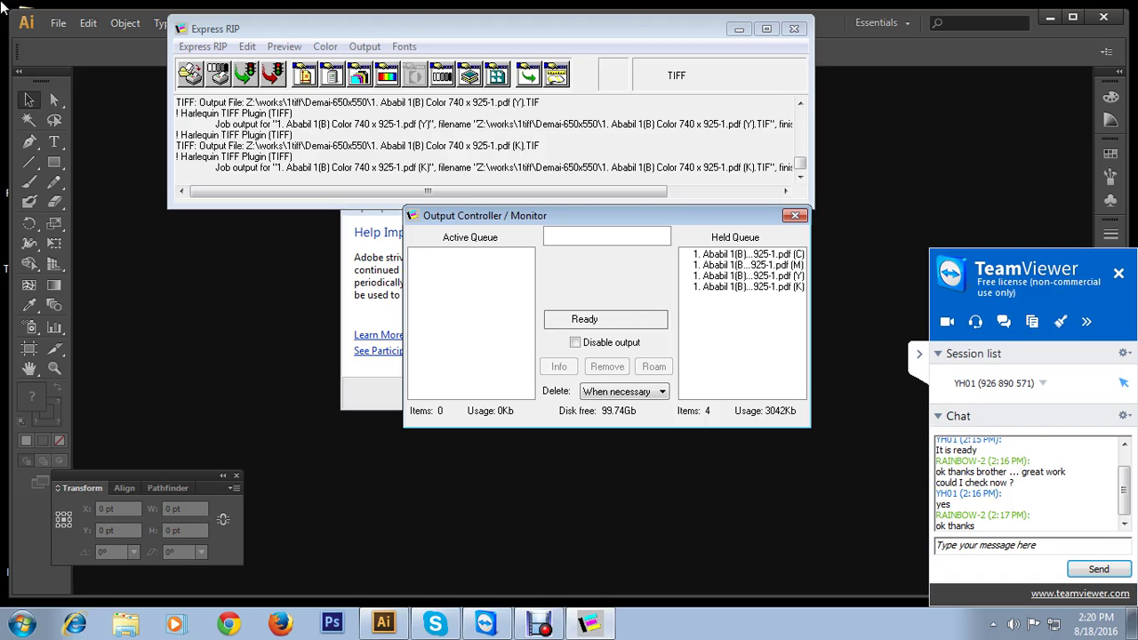
Send the TeamViewer chat message "okk thanks now is complete ..."
{"action": "left_click", "coordinate": [993, 546]}
{"action": "type", "text": "okk"}
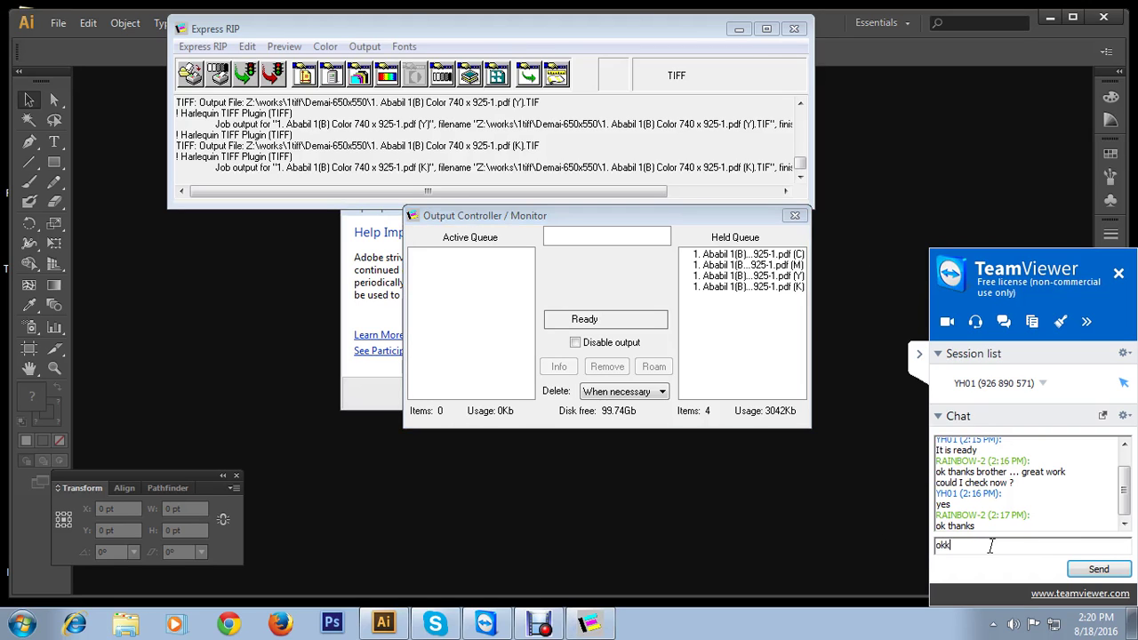
{"action": "type", "text": " thanks now is complete ..."}
{"action": "key", "text": "Return"}
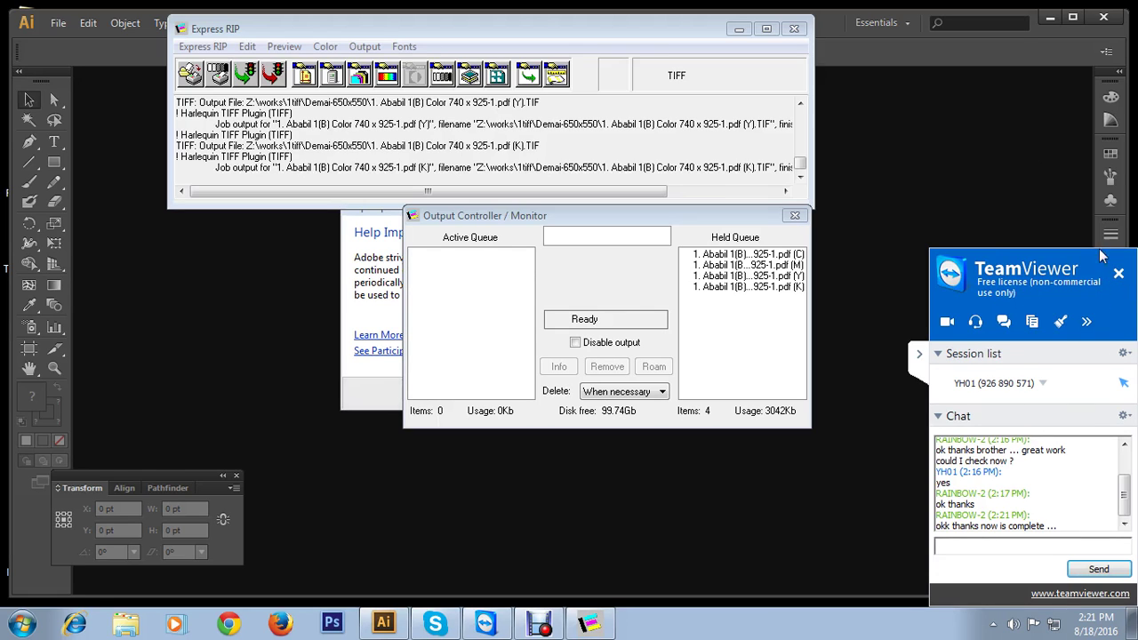
Dismiss the Help Improve Adobe's Products dialog and minimize Illustrator to uncover the desktop behind the RIP windows
{"action": "left_click", "coordinate": [1058, 23]}
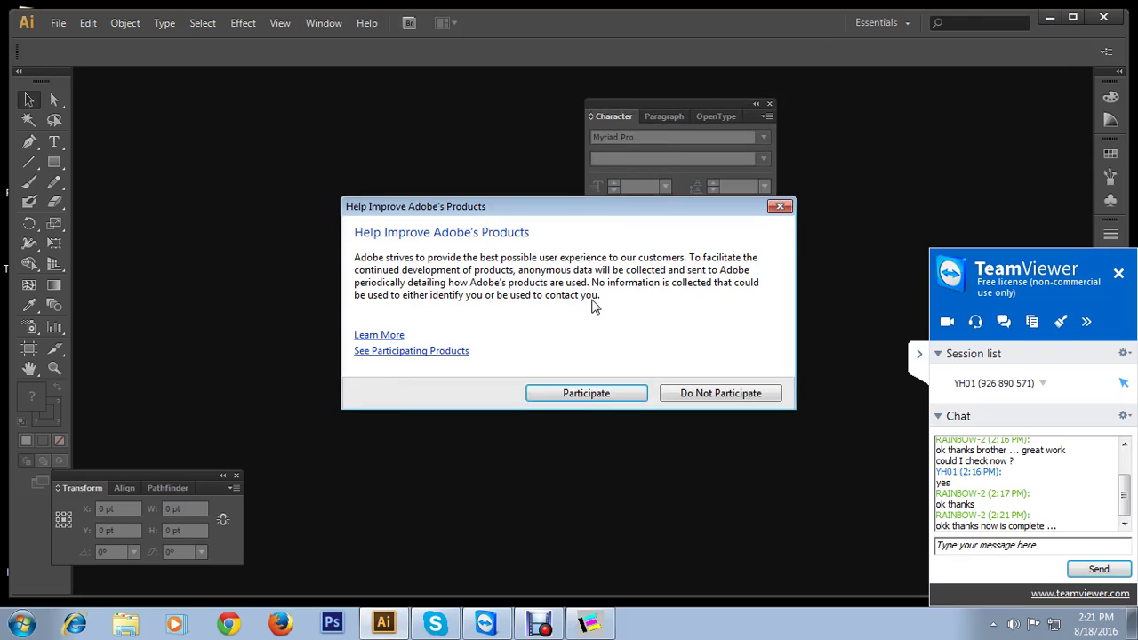
{"action": "left_click", "coordinate": [780, 206]}
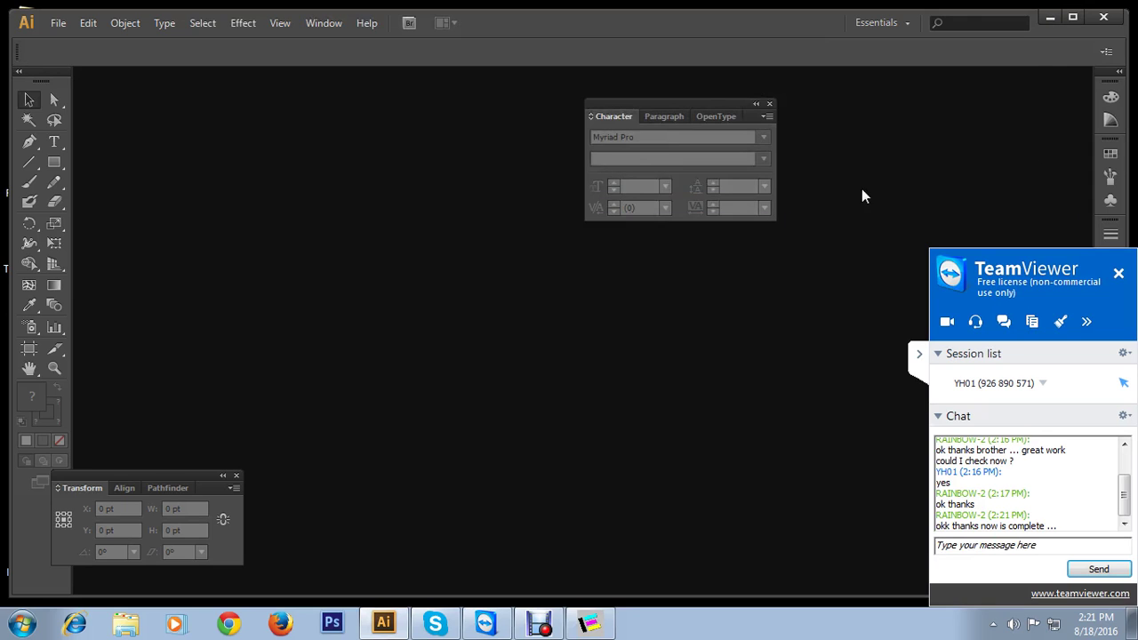
{"action": "left_click", "coordinate": [1047, 19]}
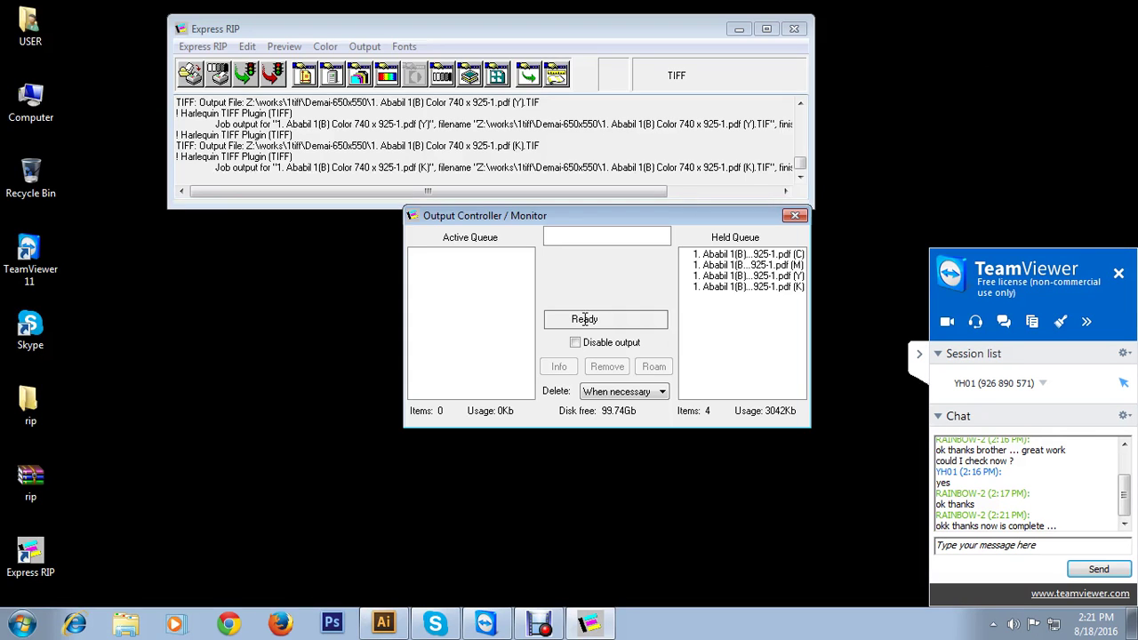
Disable output and move all four Ababil separations from the held queue back to the active queue
{"action": "left_click", "coordinate": [725, 287]}
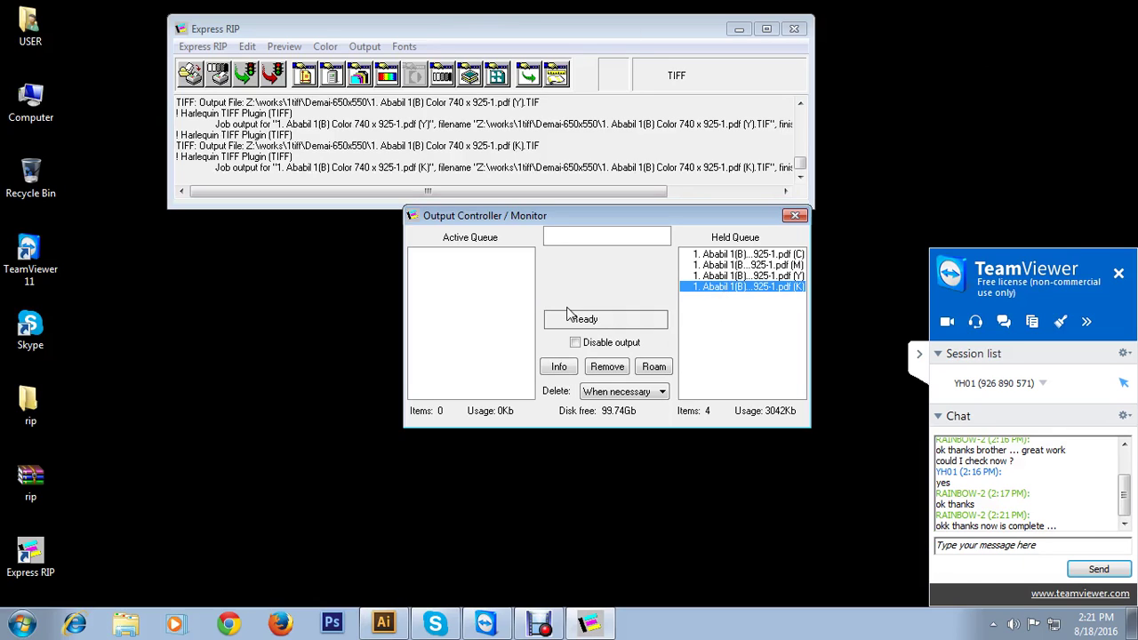
{"action": "left_click", "coordinate": [577, 345]}
{"action": "left_click", "coordinate": [201, 49]}
{"action": "left_click", "coordinate": [718, 323]}
{"action": "left_click_drag", "start_coordinate": [714, 268], "coordinate": [717, 257]}
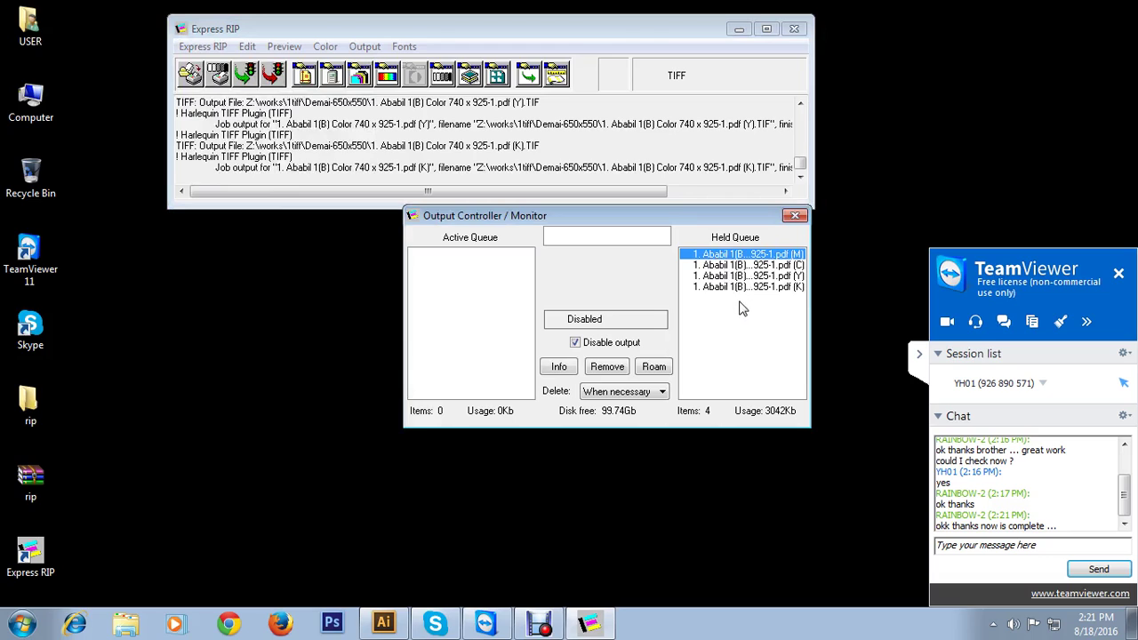
{"action": "left_click", "coordinate": [737, 289], "text": "shift"}
{"action": "mouse_move", "coordinate": [725, 260]}
{"action": "left_mouse_down"}
{"action": "mouse_move", "coordinate": [472, 272]}
{"action": "mouse_move", "coordinate": [731, 264]}
{"action": "left_mouse_up"}
{"action": "left_click", "coordinate": [731, 264]}
{"action": "left_click", "coordinate": [734, 295], "text": "shift"}
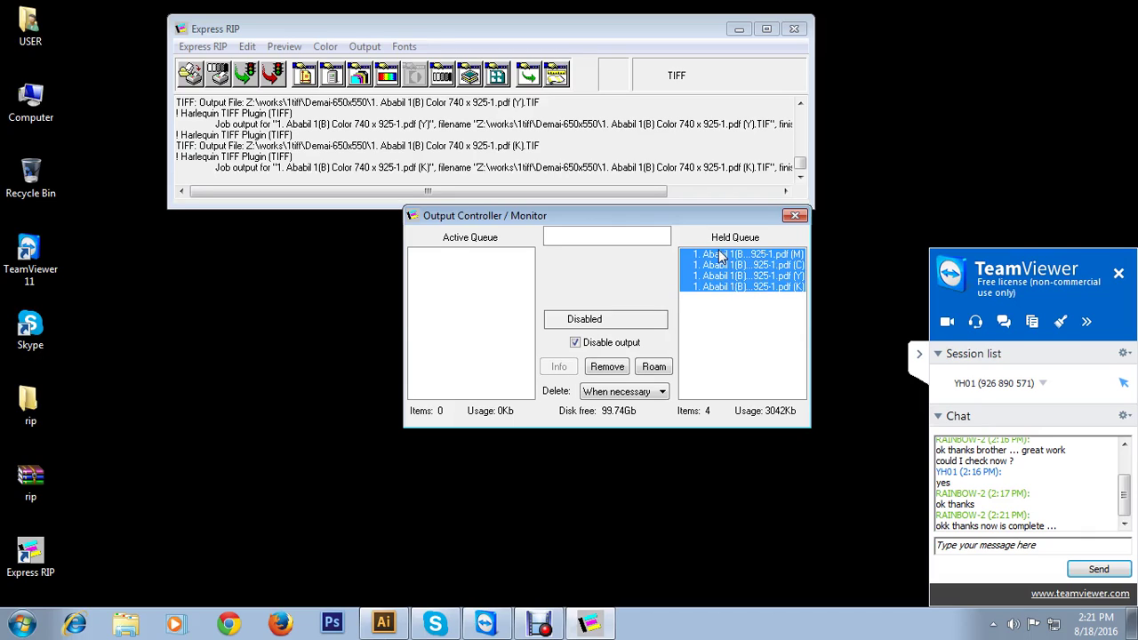
{"action": "left_click_drag", "start_coordinate": [722, 261], "coordinate": [481, 286]}
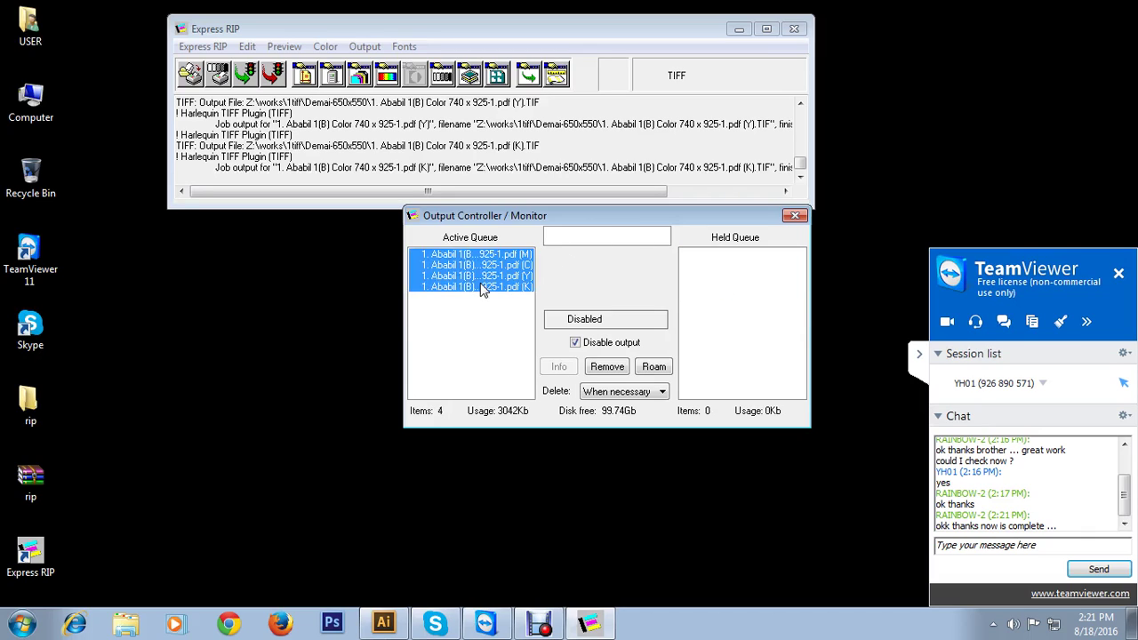